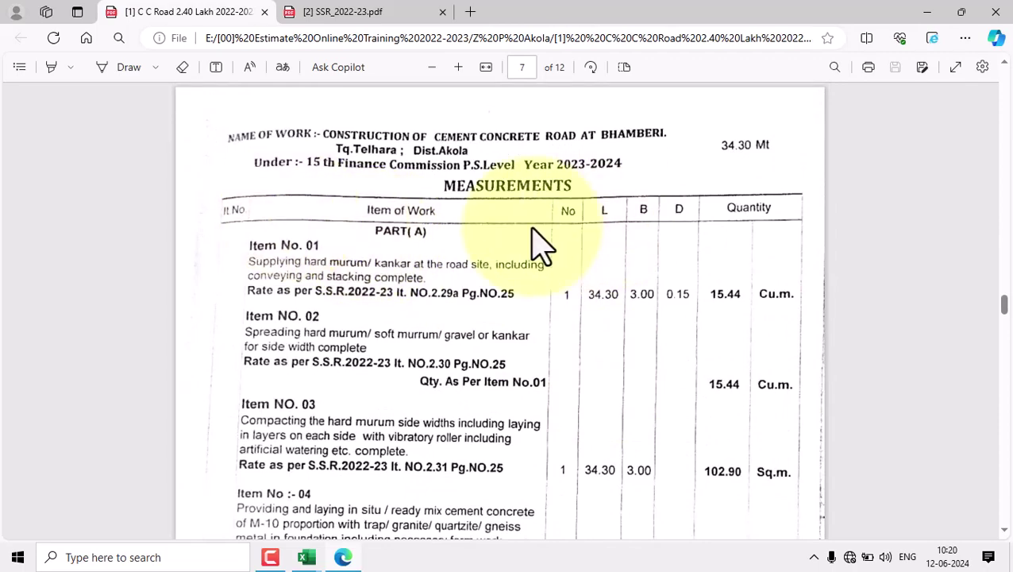
Find the Rate-Analysis page in the estimate PDF and switch to the RA sheet of the C C Road workbook in Excel.
scroll(540, 250, "down", 15)
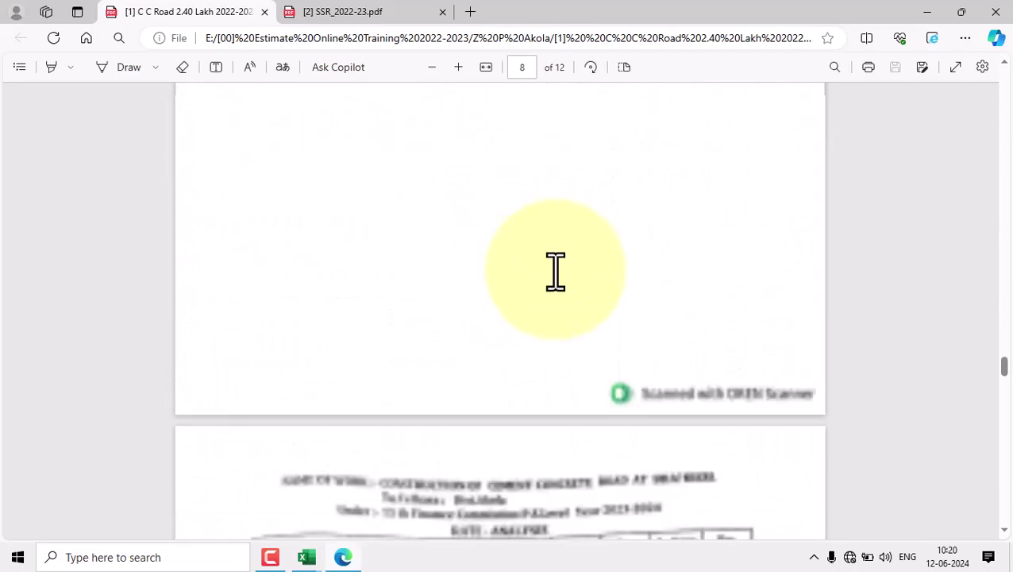
scroll(556, 271, "down", 5)
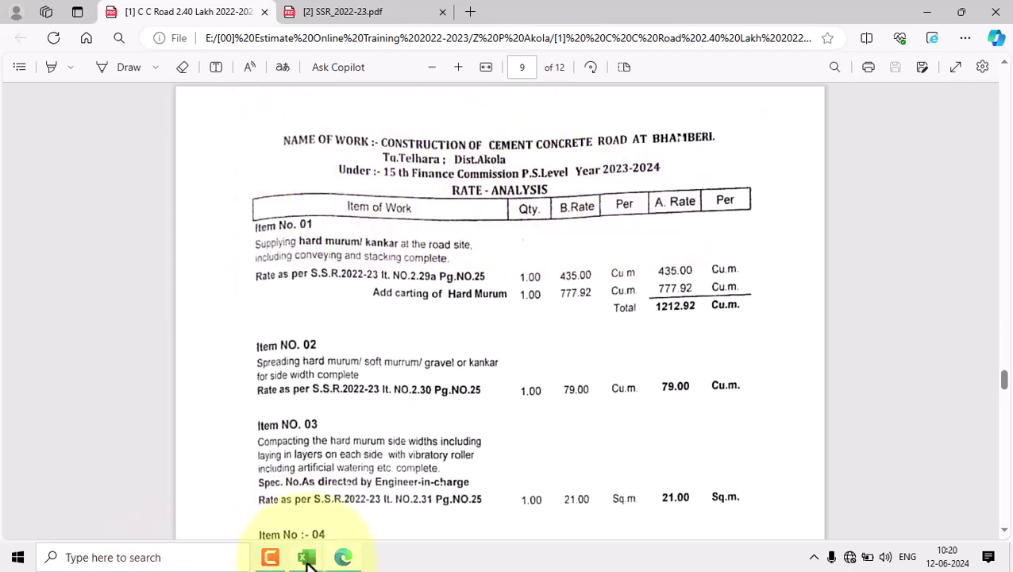
mouse_move(308, 560)
left_click(226, 525)
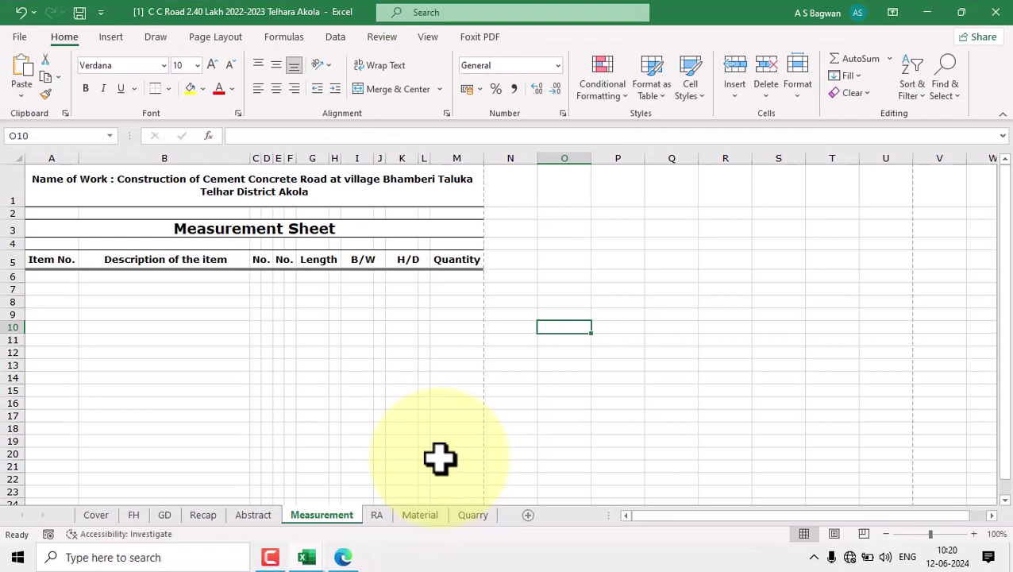
left_click(377, 516)
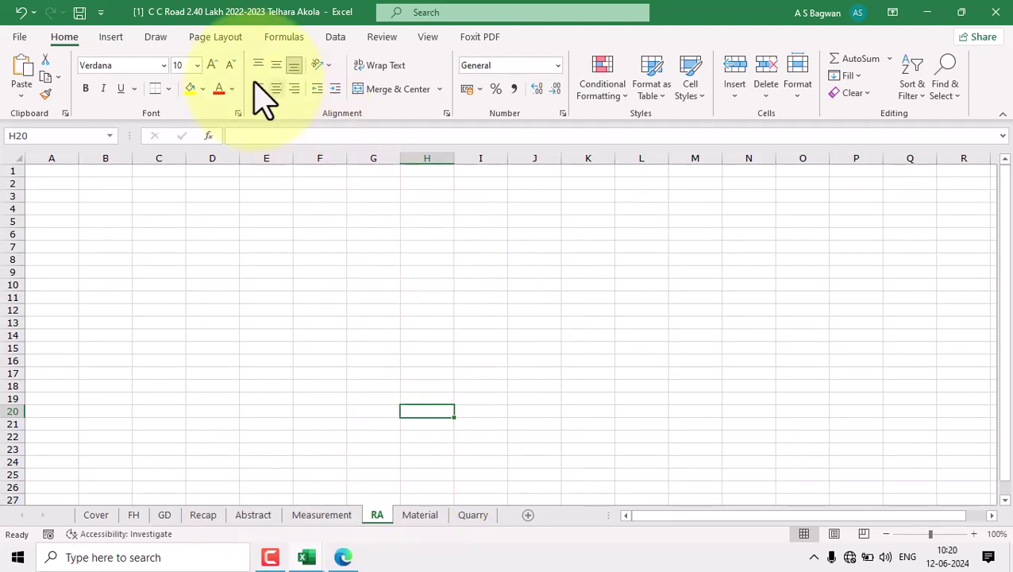
Set the paper size of the RA sheet to A4.
left_click(216, 39)
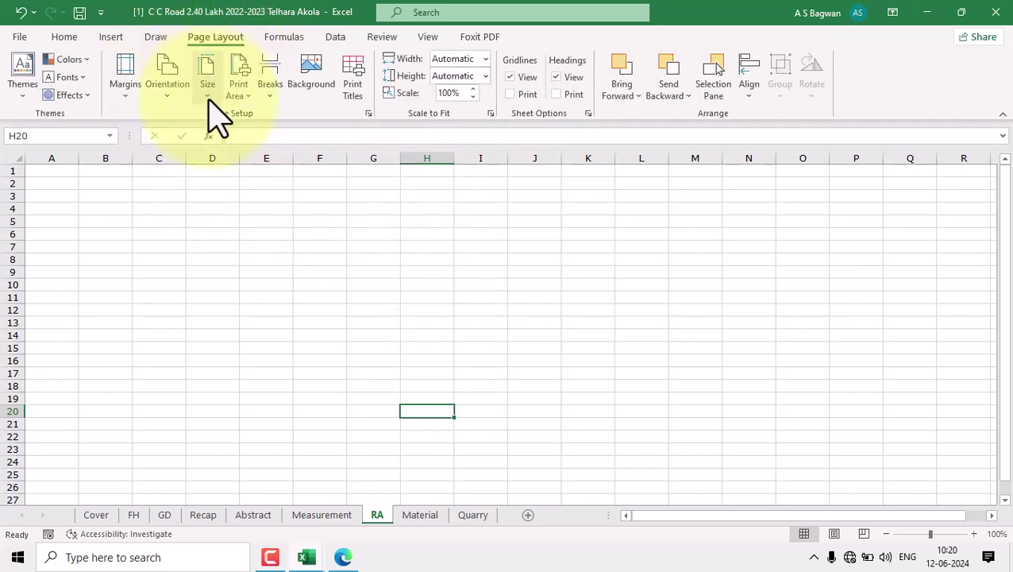
left_click(208, 87)
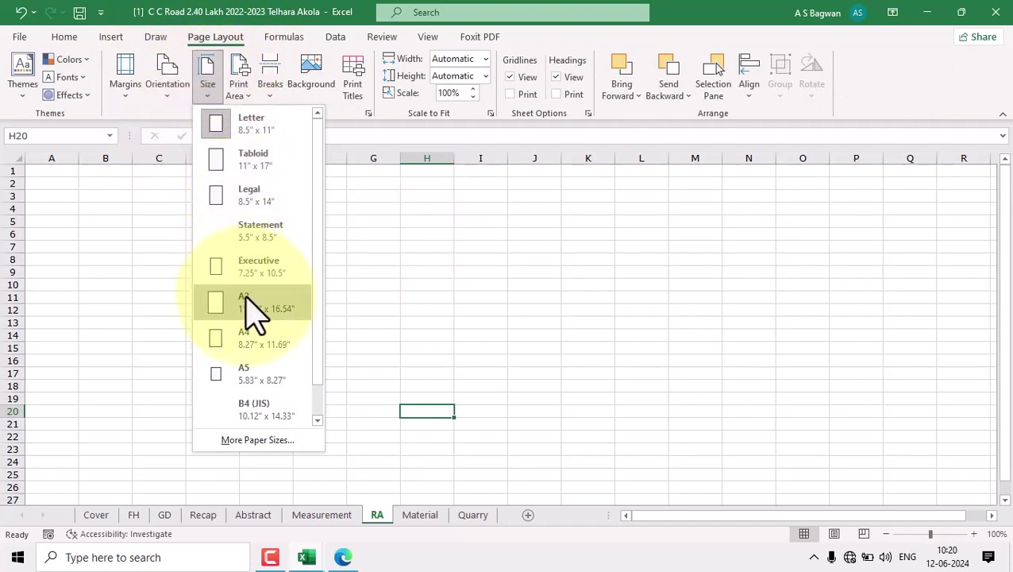
left_click(248, 340)
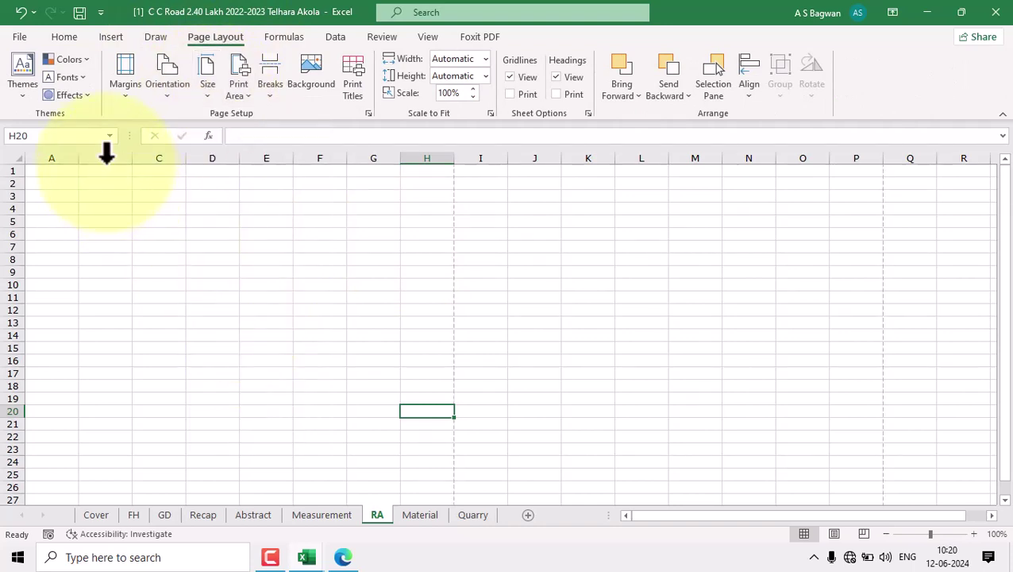
Apply Normal margins to the RA sheet and centre its content horizontally on the page.
left_click(132, 88)
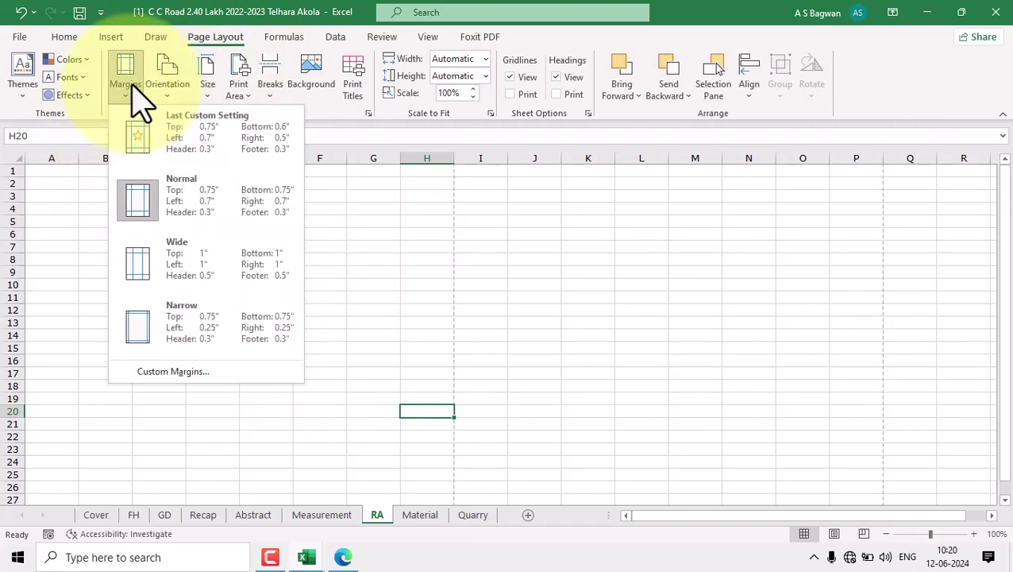
left_click(195, 211)
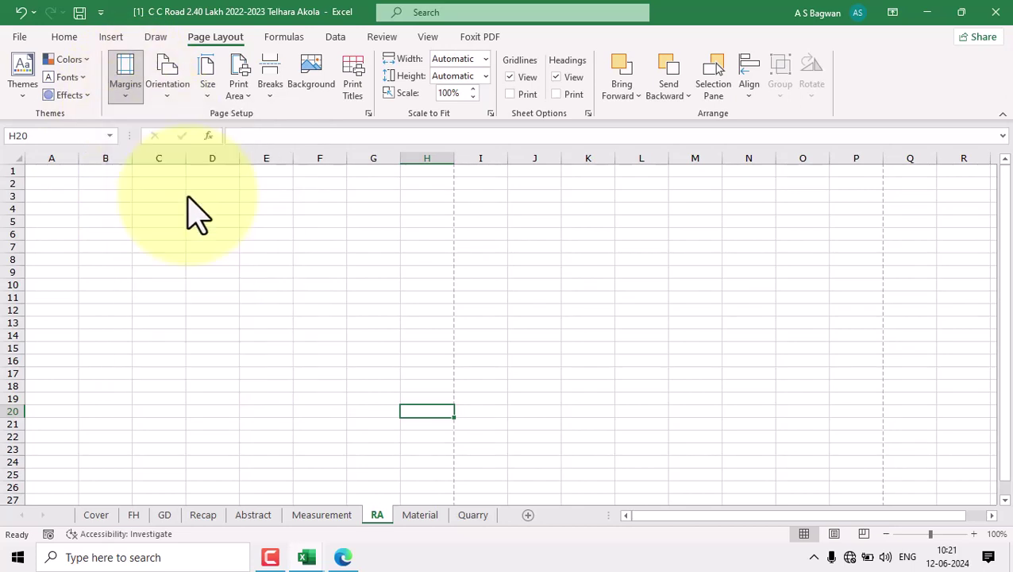
left_click(117, 94)
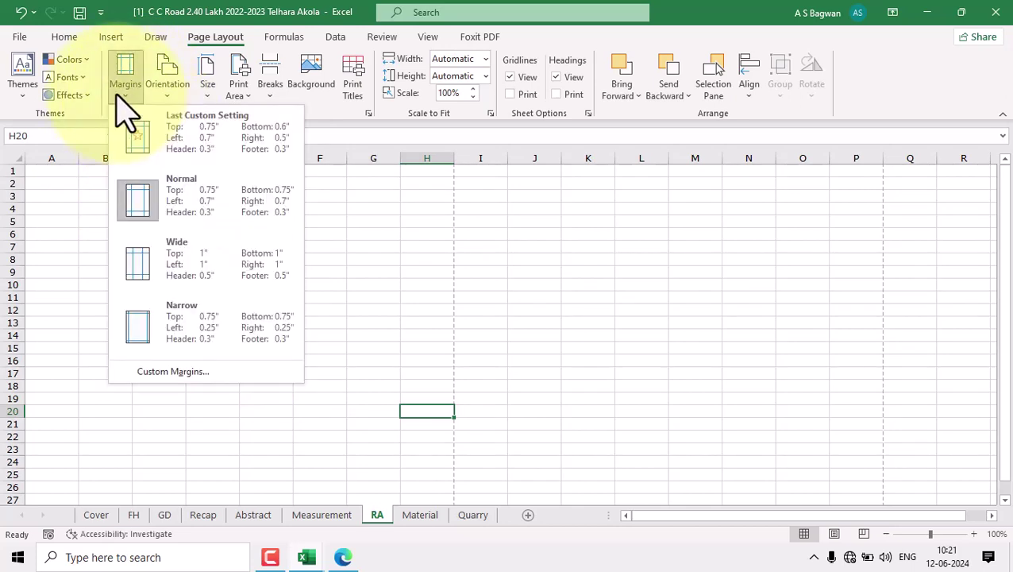
left_click(177, 373)
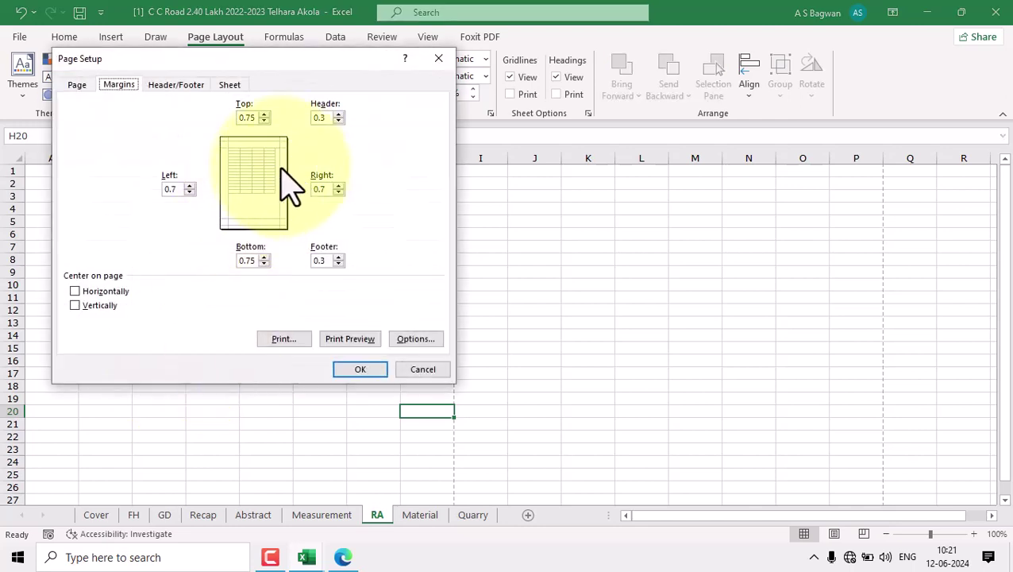
left_click(75, 291)
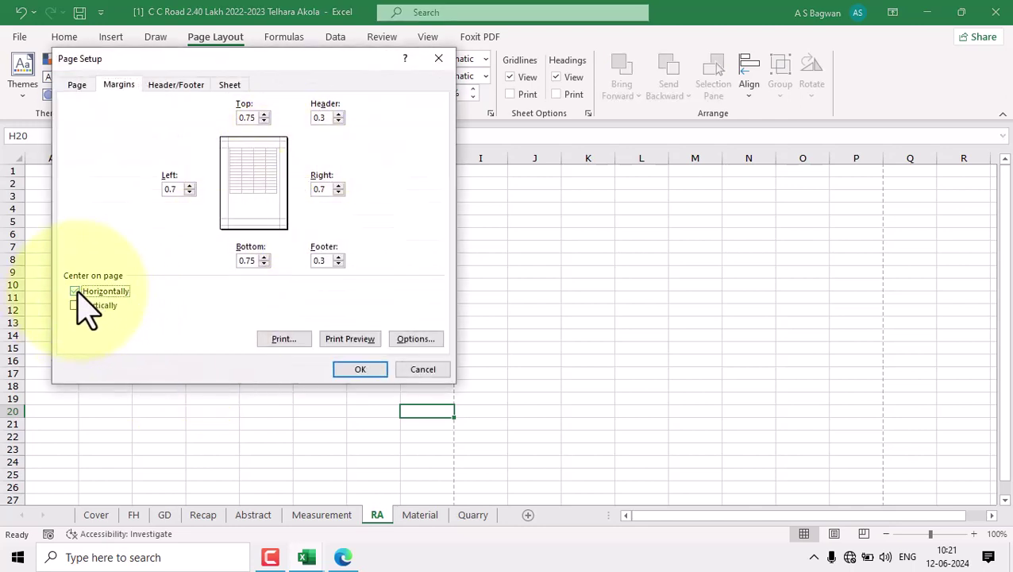
left_click(359, 370)
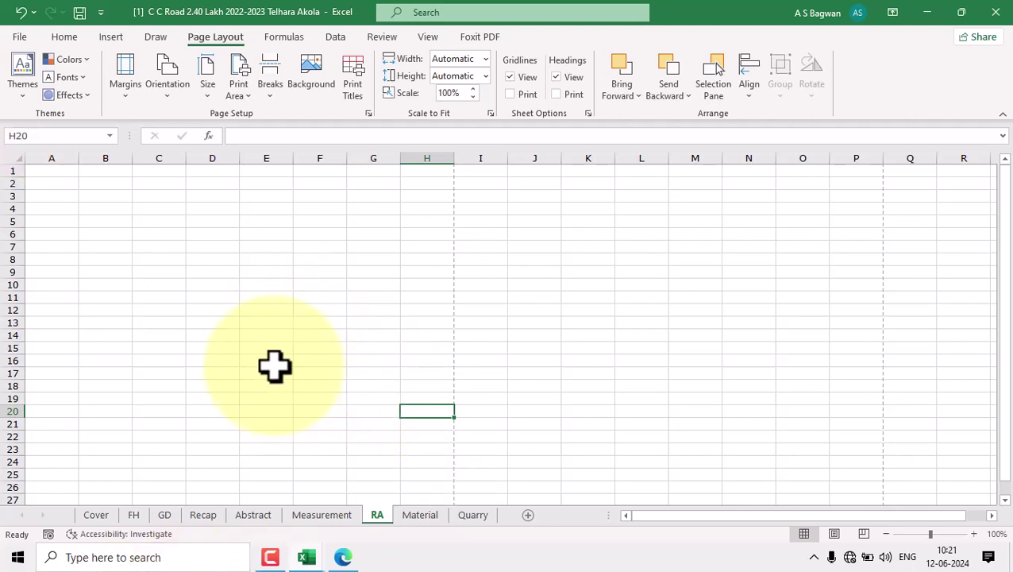
Consult the Rate-Analysis table headings in the estimate PDF and enter the heading "Item No." in cell A5 of the RA sheet.
left_click(56, 171)
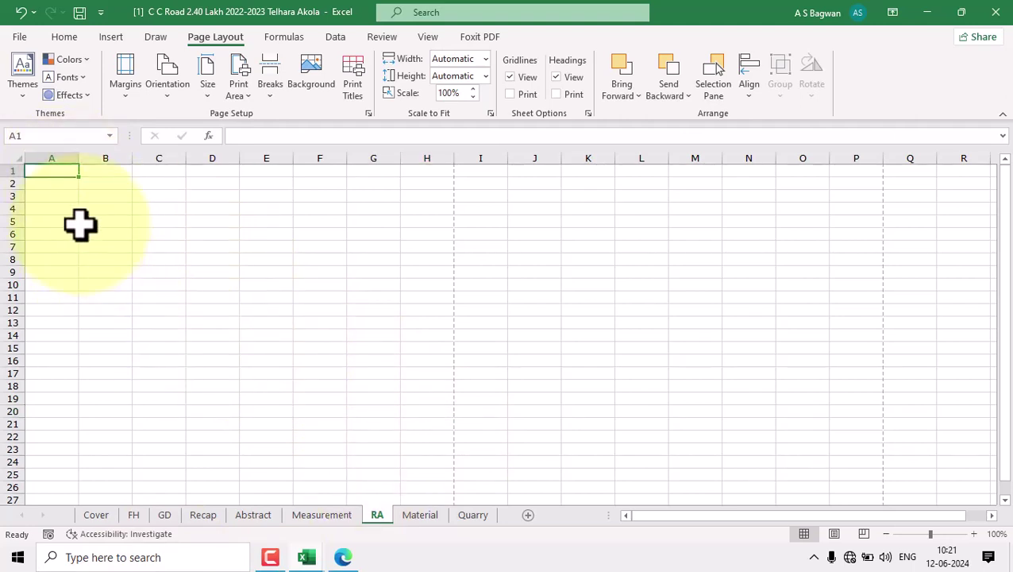
left_click(57, 197)
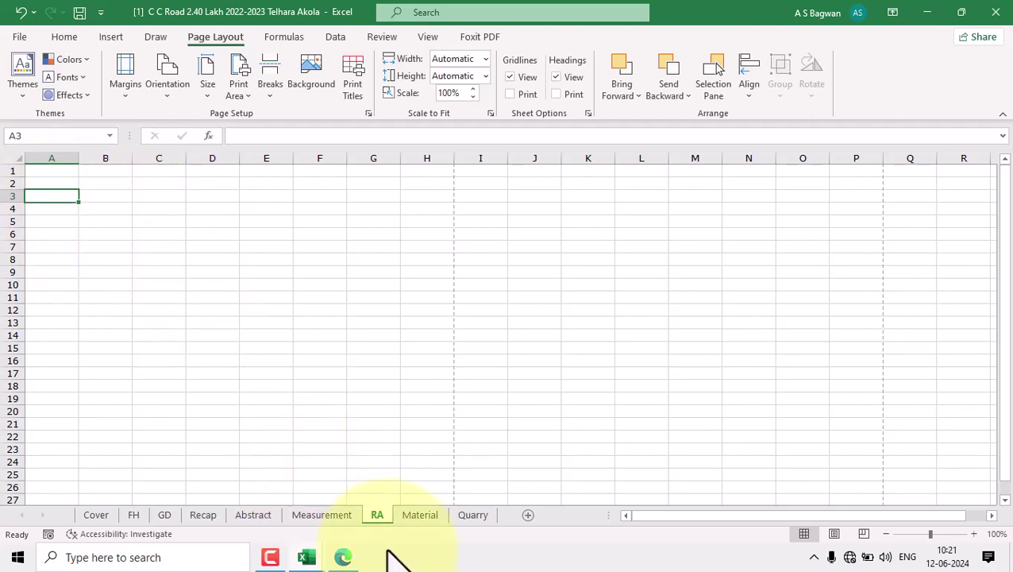
left_click(343, 556)
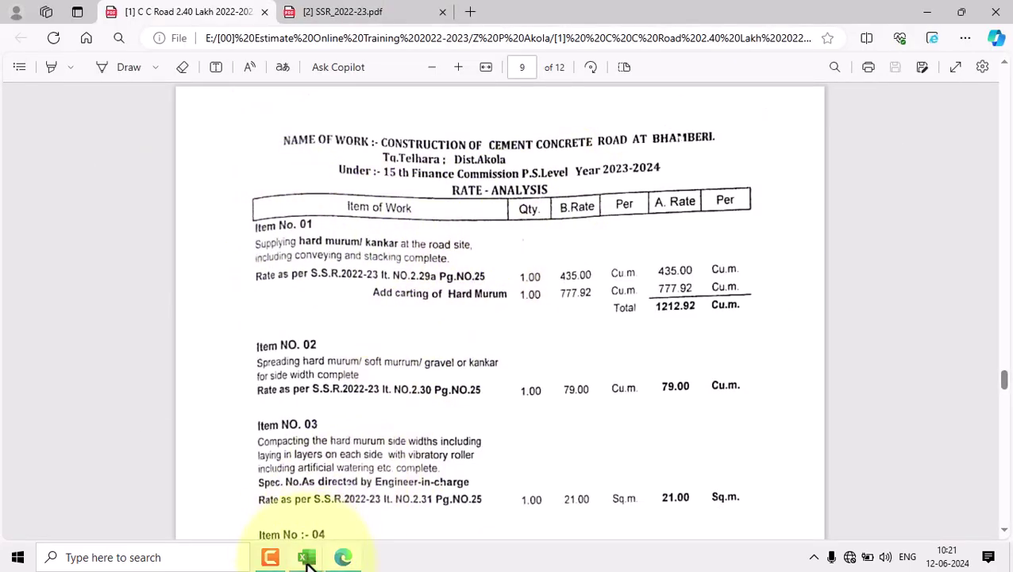
mouse_move(308, 560)
left_click(215, 509)
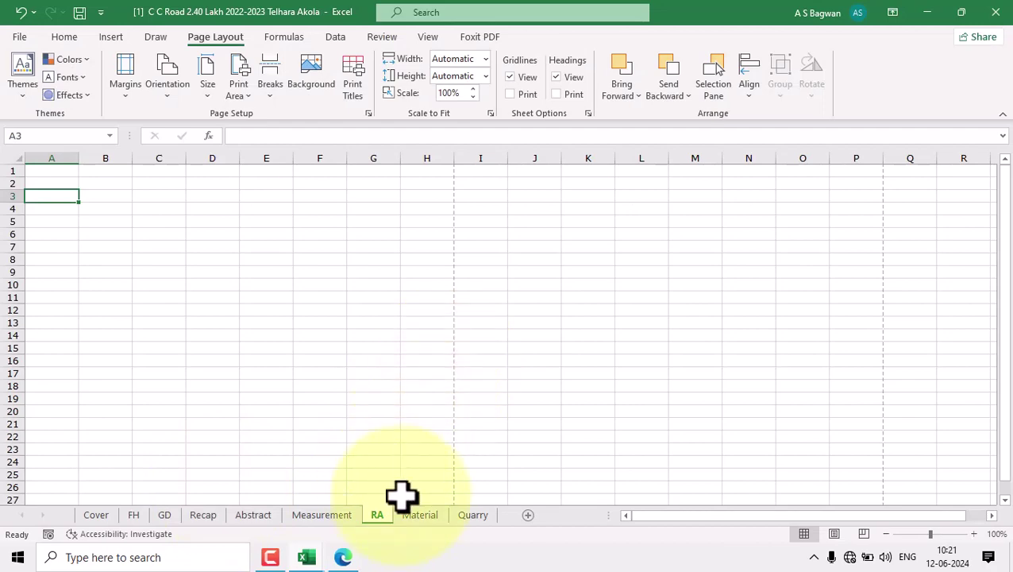
left_click(343, 557)
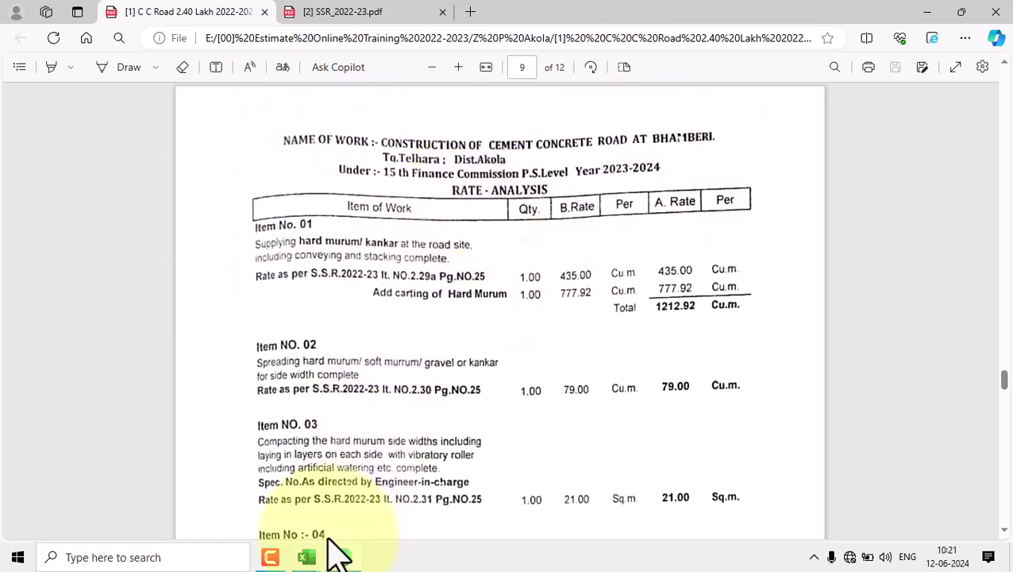
mouse_move(318, 561)
left_click(274, 443)
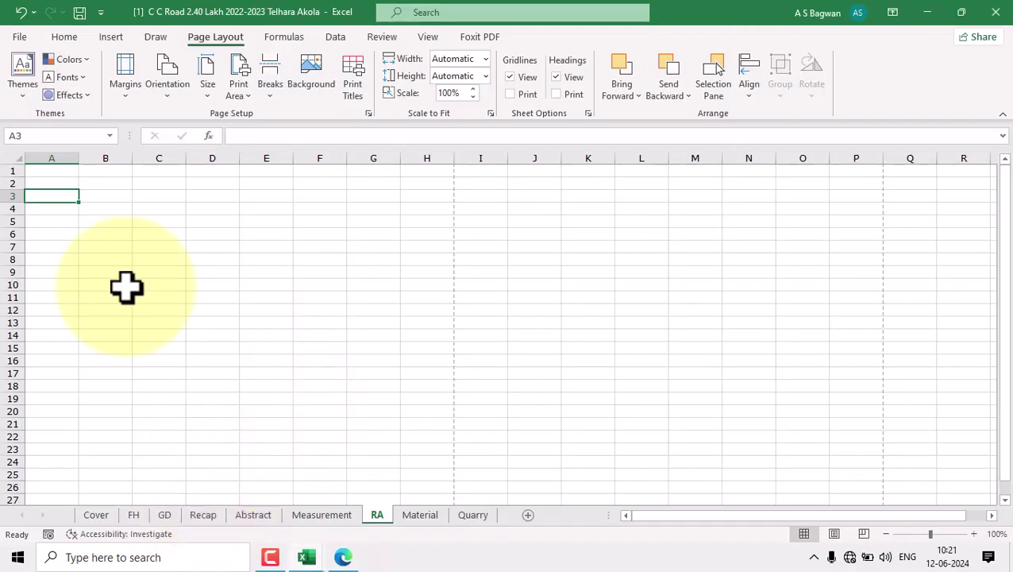
left_click(66, 232)
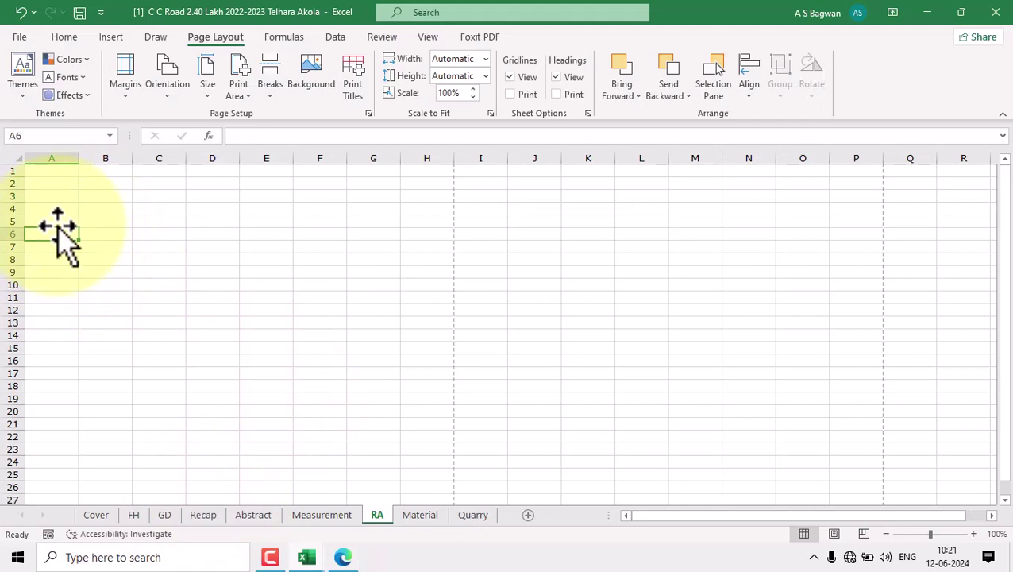
key("Up")
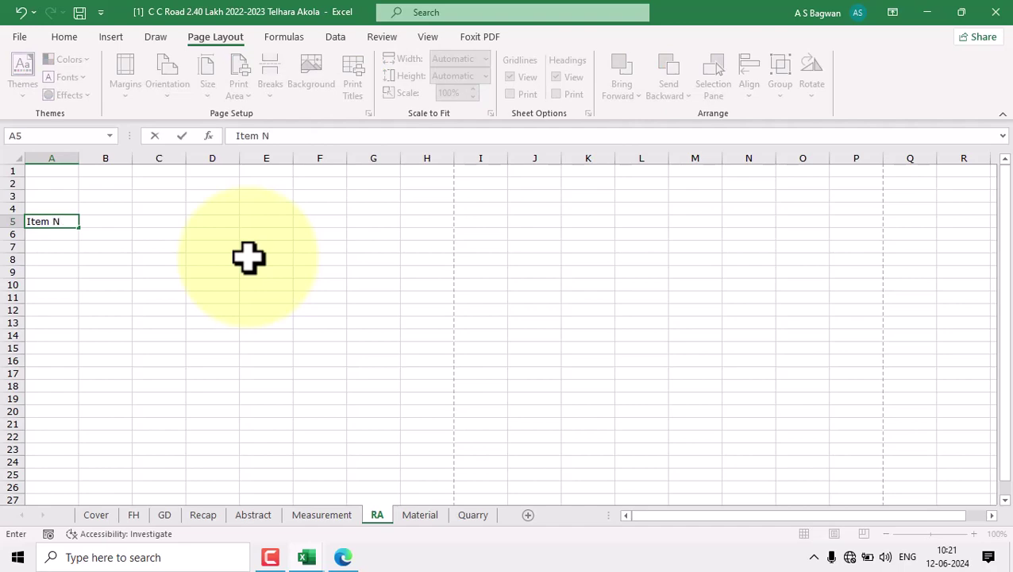
key("Tab")
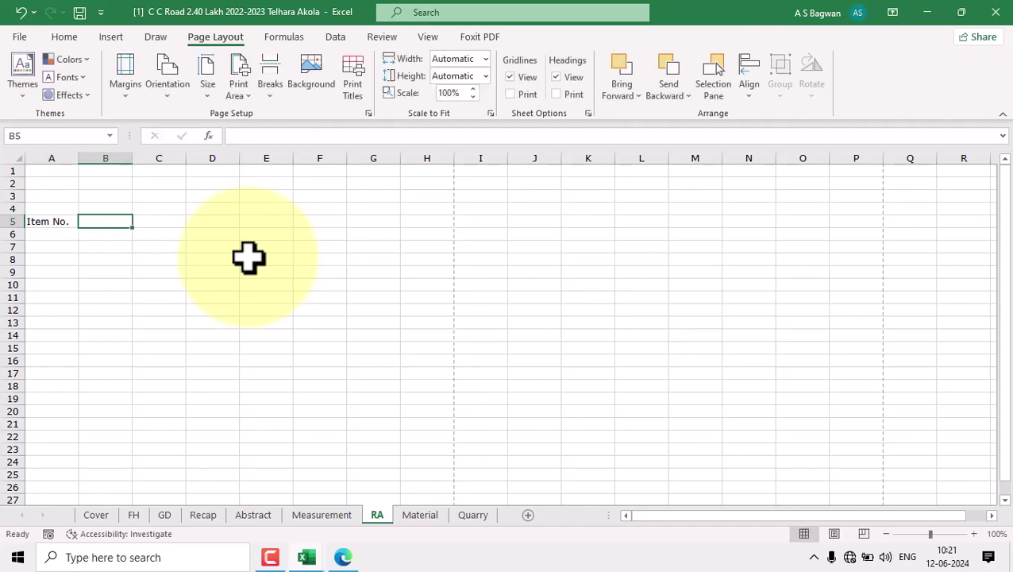
Copy the heading text "Description of the item" from cell E2 of the SSR_2022-23 workbook into cell B5 of the RA sheet.
left_click(343, 556)
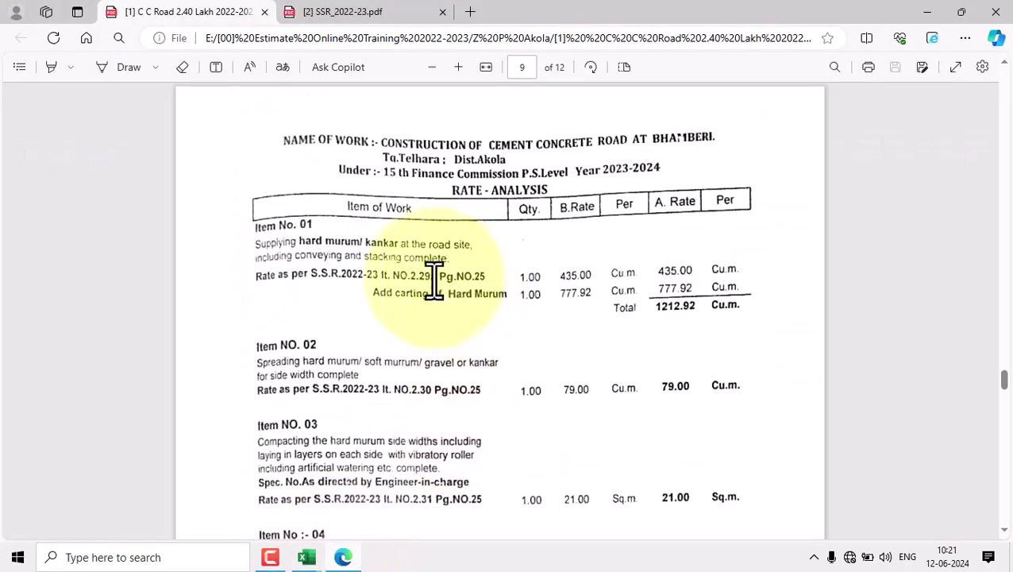
mouse_move(310, 558)
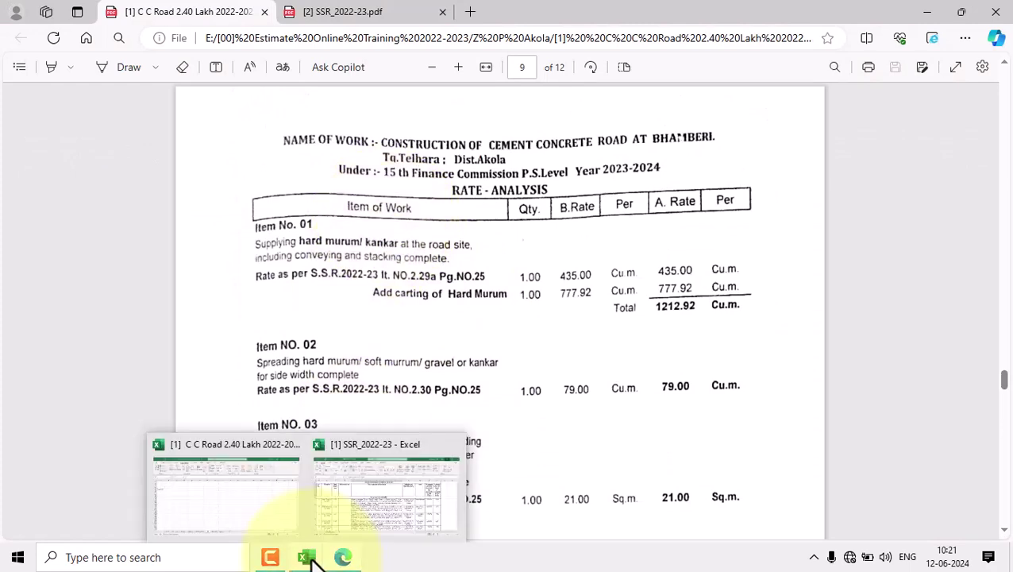
left_click(373, 502)
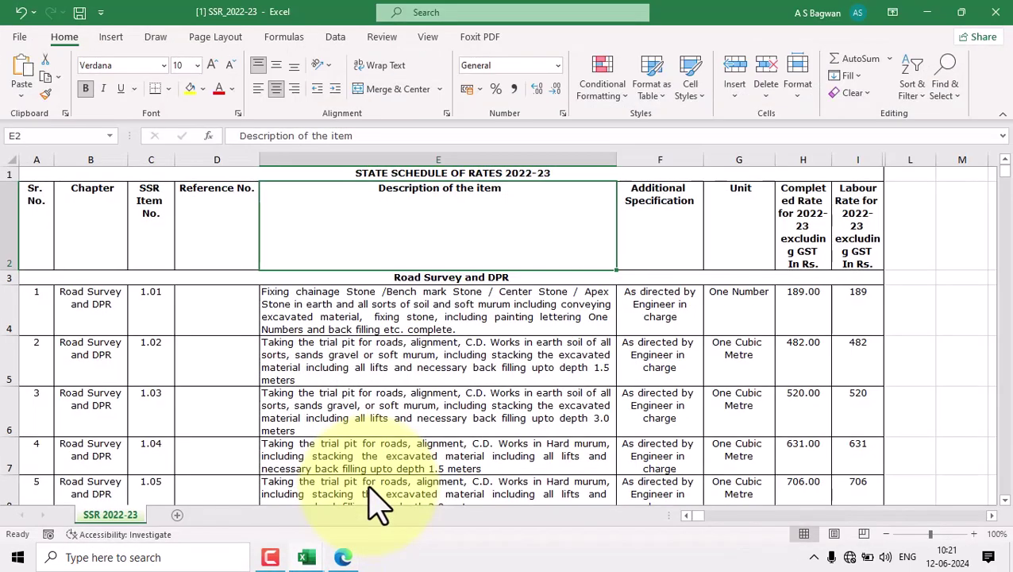
double_click(512, 195)
left_click_drag(502, 194, 370, 190)
key("ctrl+c")
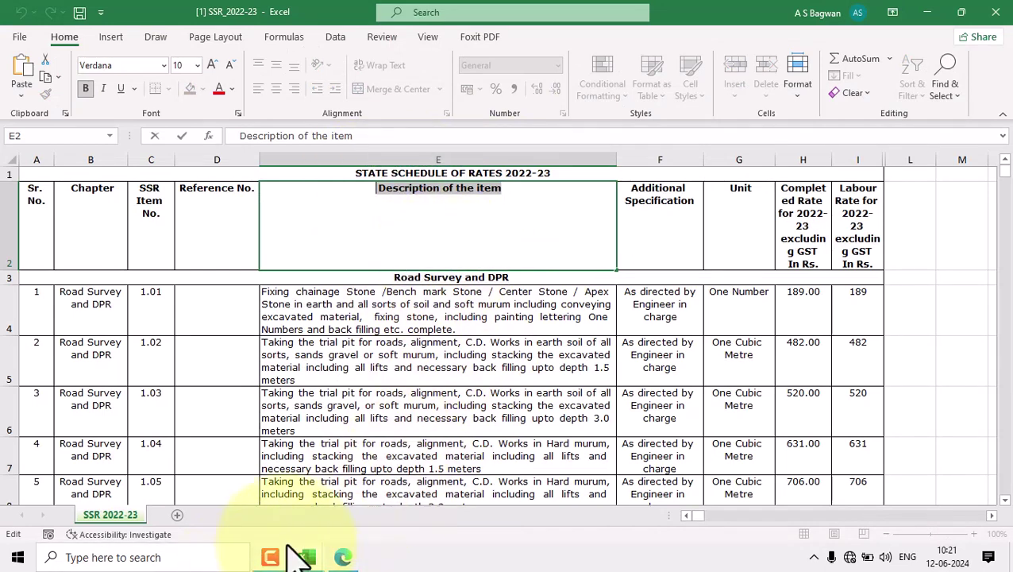
mouse_move(304, 560)
left_click(267, 512)
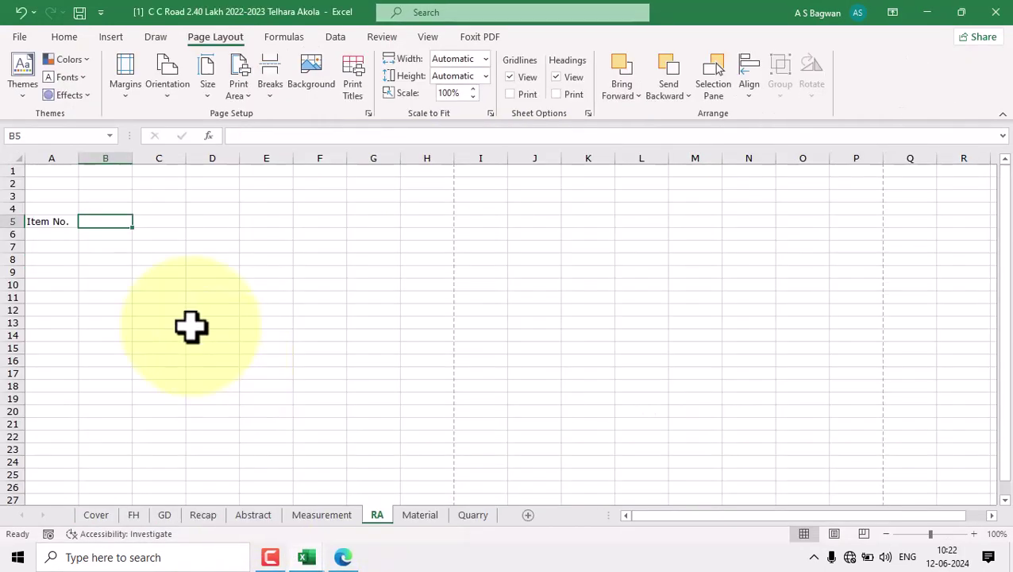
double_click(101, 222)
key("ctrl+v")
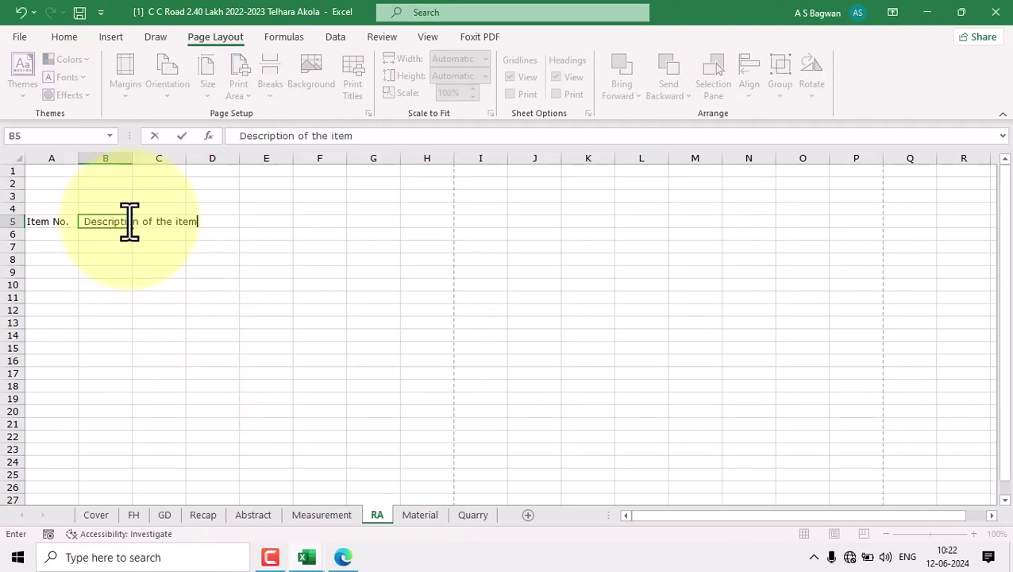
left_click(249, 273)
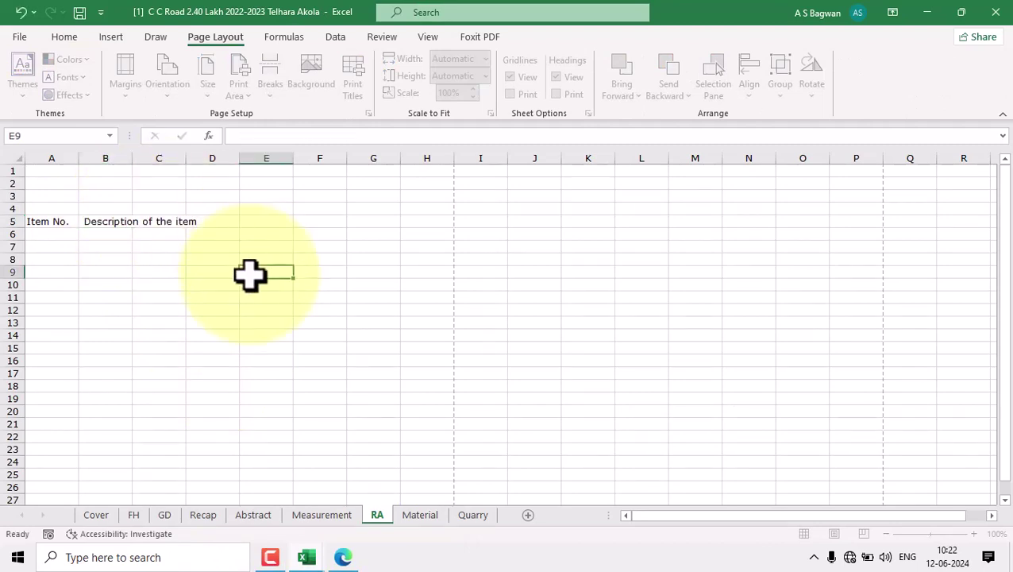
Fit column B to its heading text and widen it further to leave room for item descriptions.
left_click(106, 223)
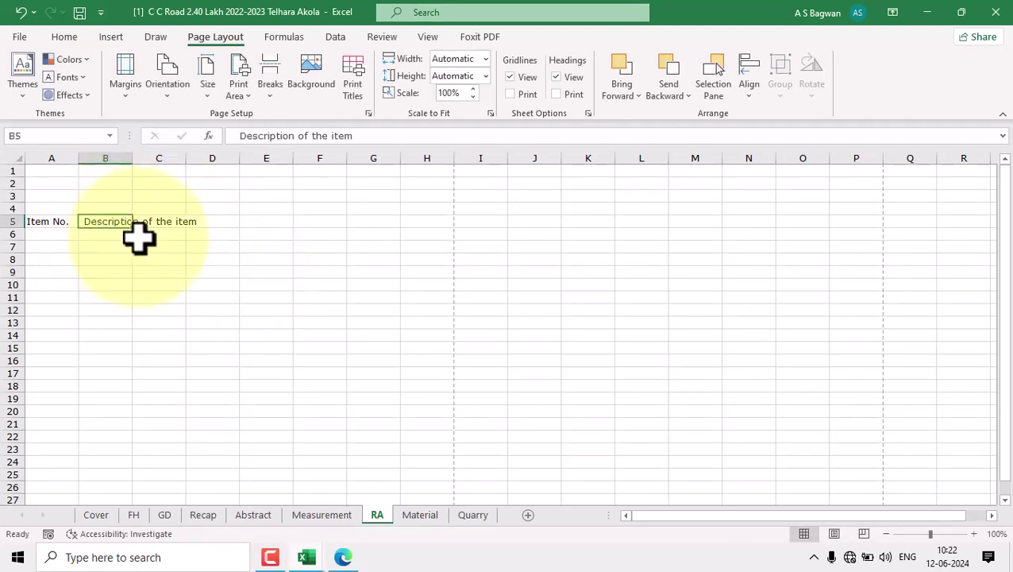
double_click(131, 158)
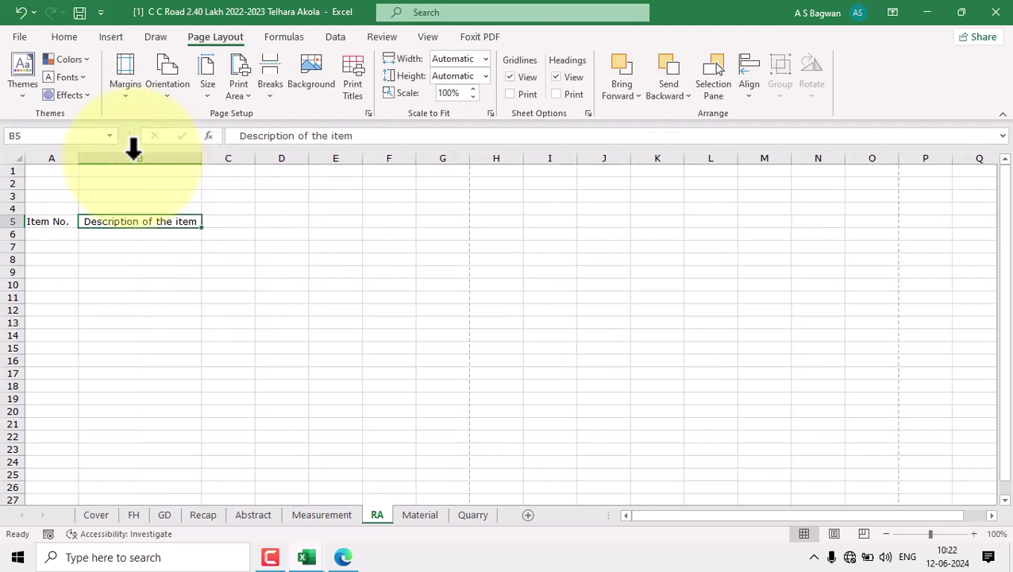
left_click(238, 336)
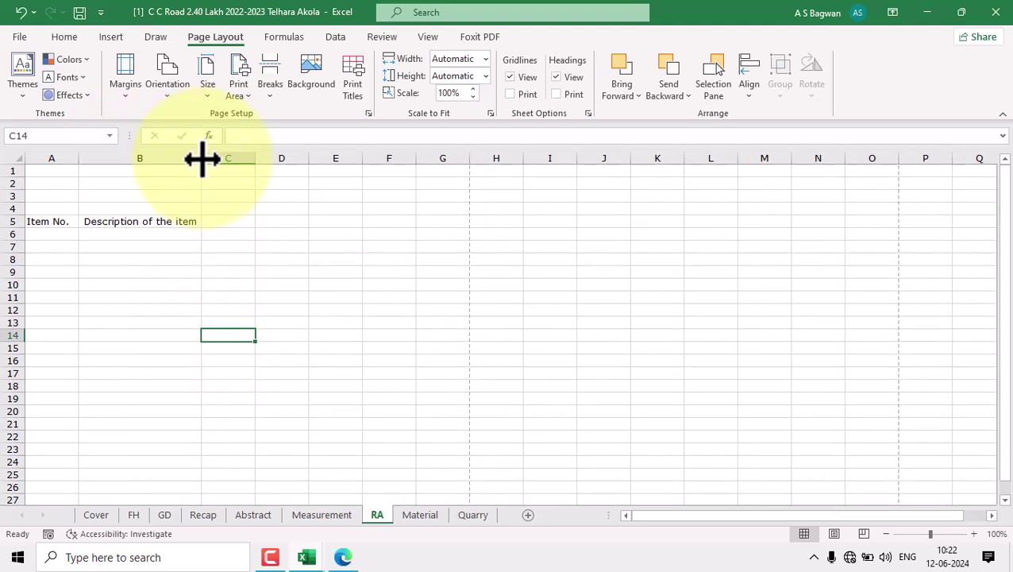
left_click_drag(203, 158, 275, 167)
Consult the Rate-Analysis column headings in the estimate PDF and enter the heading "Factor" in cell C5 of the RA sheet.
left_click(343, 557)
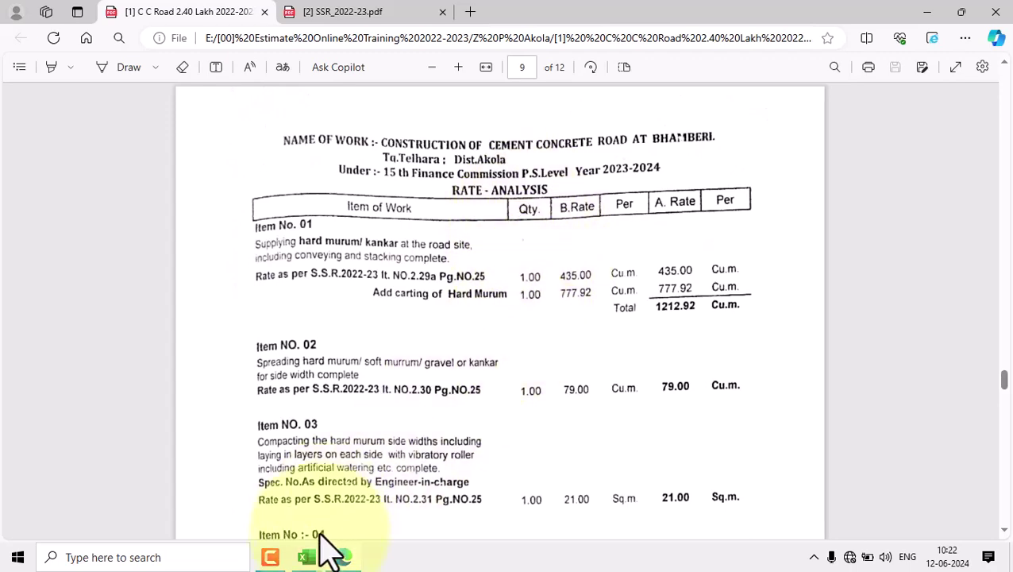
mouse_move(313, 563)
left_click(226, 486)
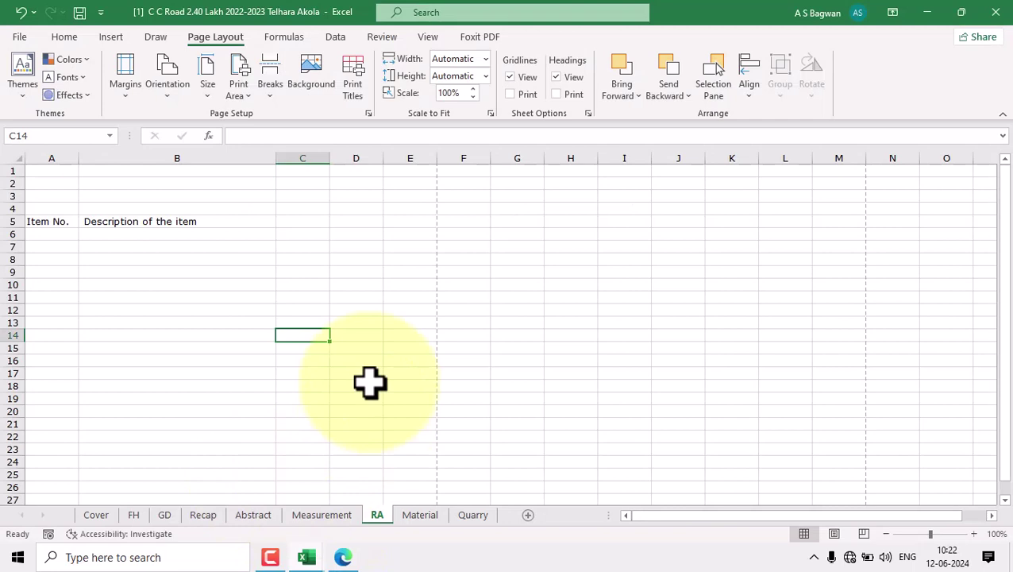
left_click(302, 222)
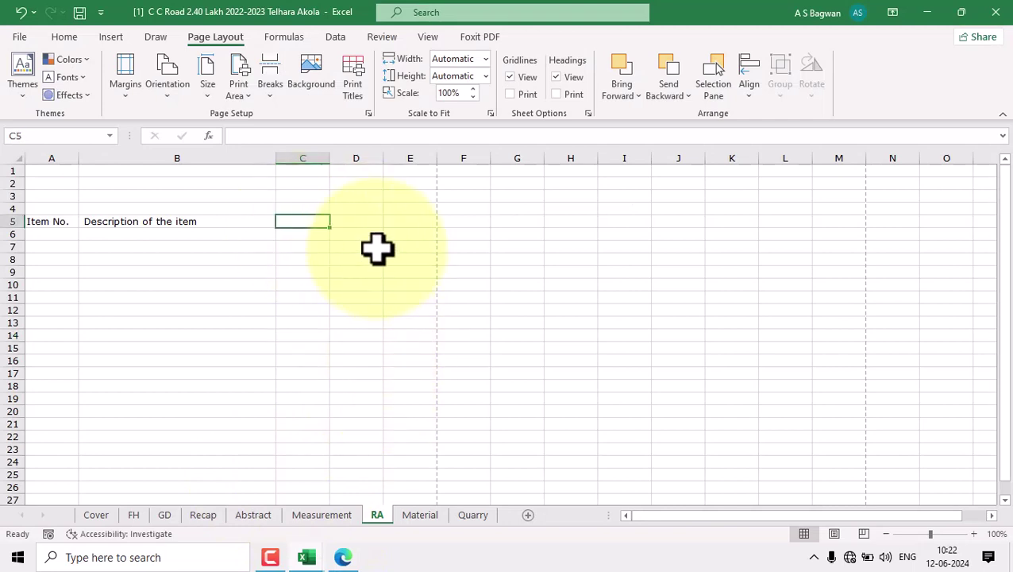
type("Fac")
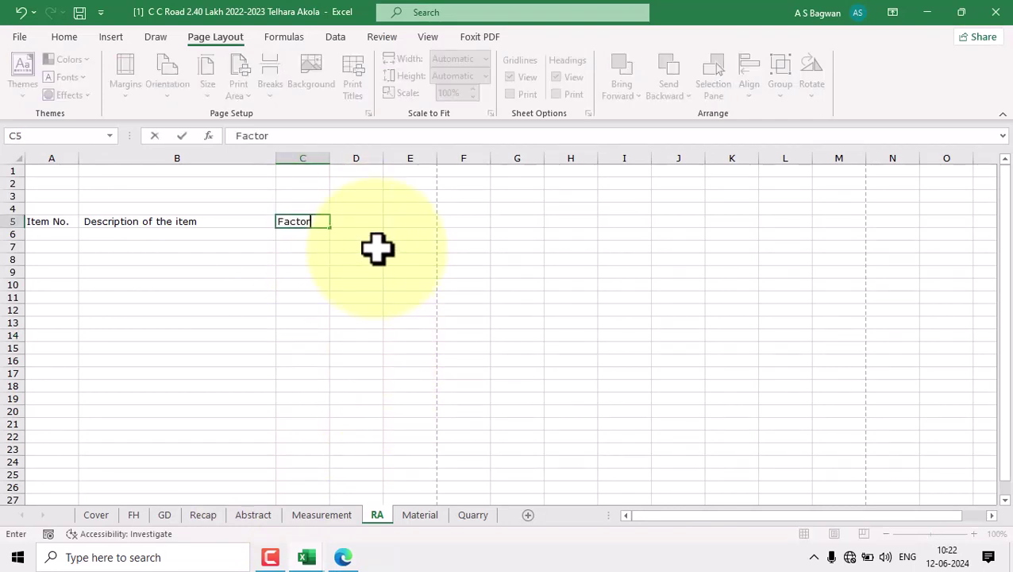
type("tor")
key("Tab")
Merge and centre the "Factor" heading across cells C5:D5.
left_click(306, 221)
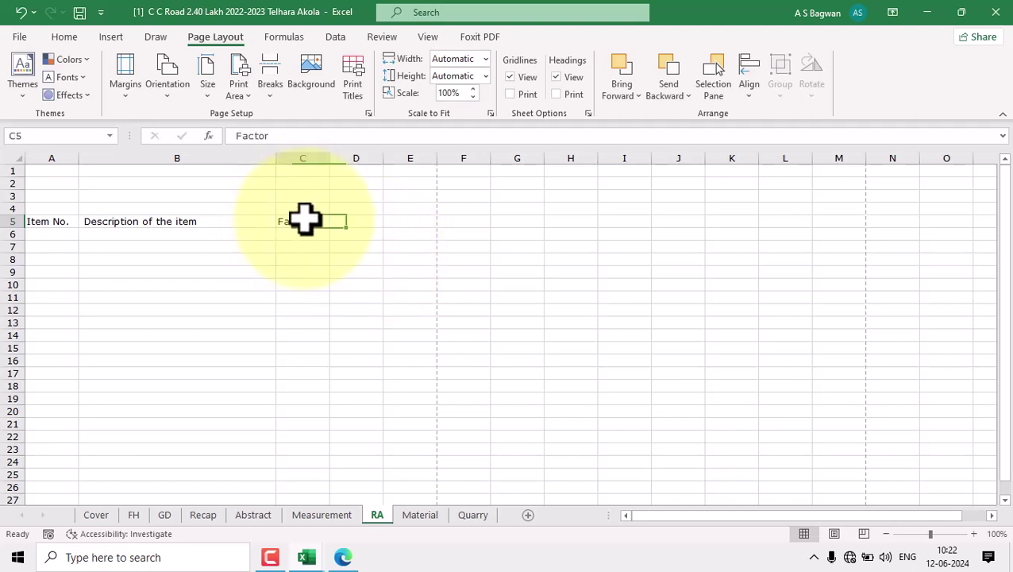
left_click_drag(306, 221, 336, 223)
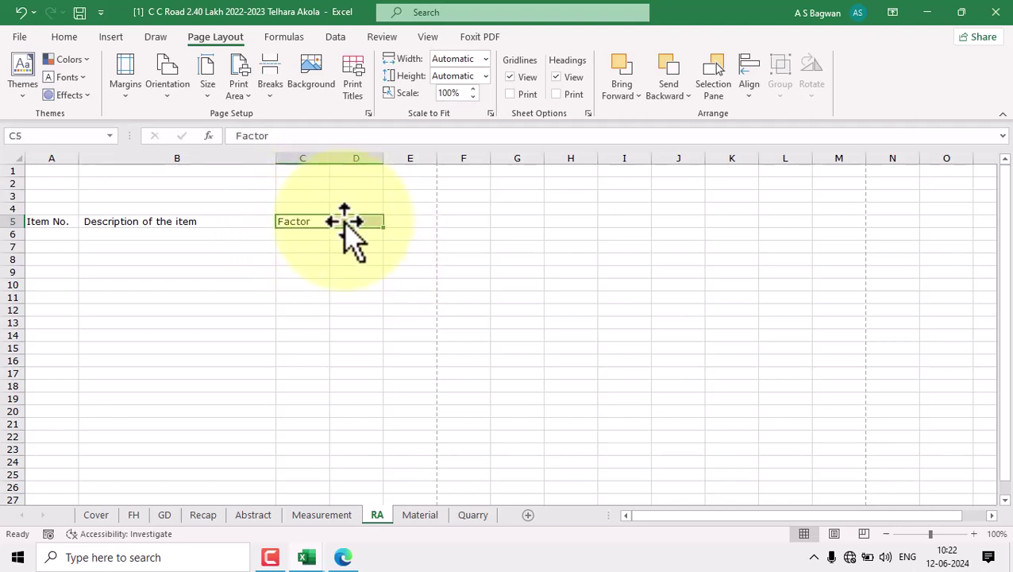
left_click(64, 37)
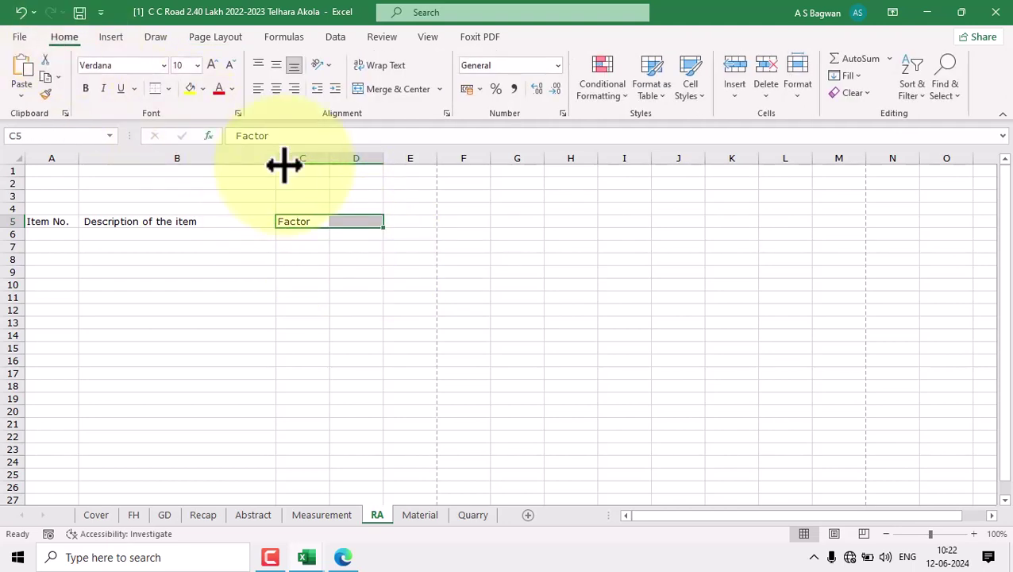
left_click(387, 90)
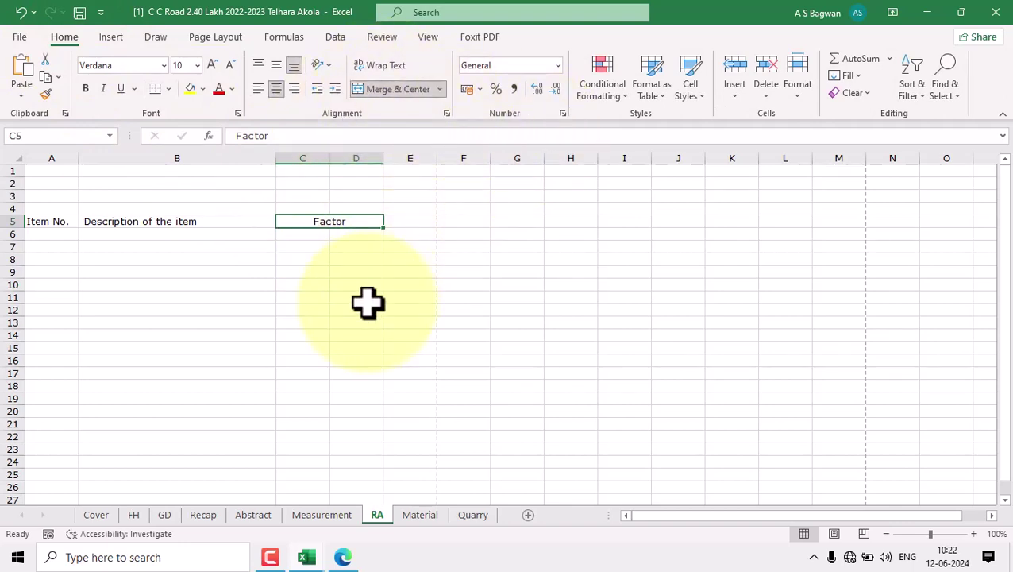
Copy the merged "Factor" heading to E5:F5 and replace its text with "Lead".
key("ctrl+c")
left_click(407, 219)
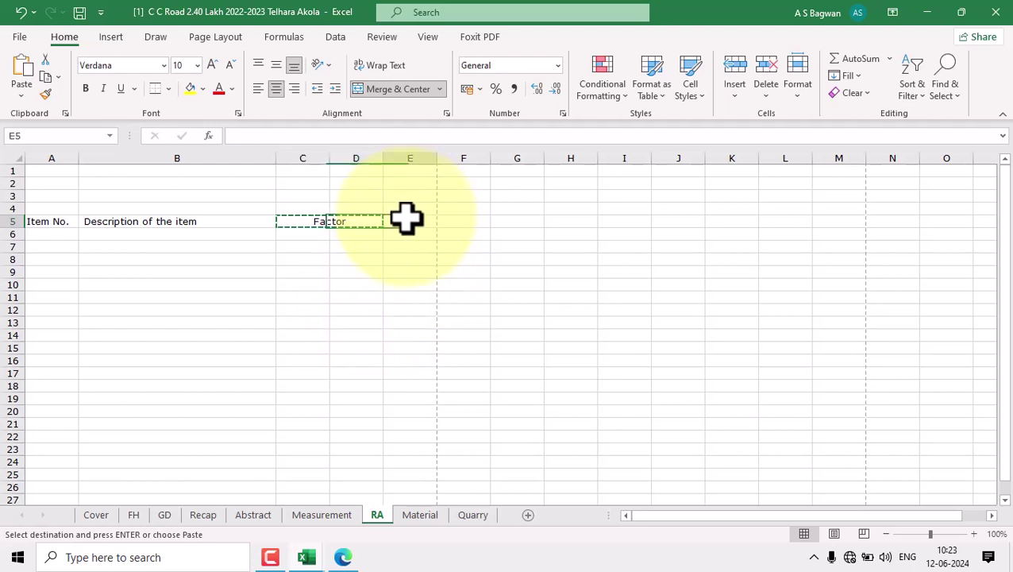
key("ctrl+v")
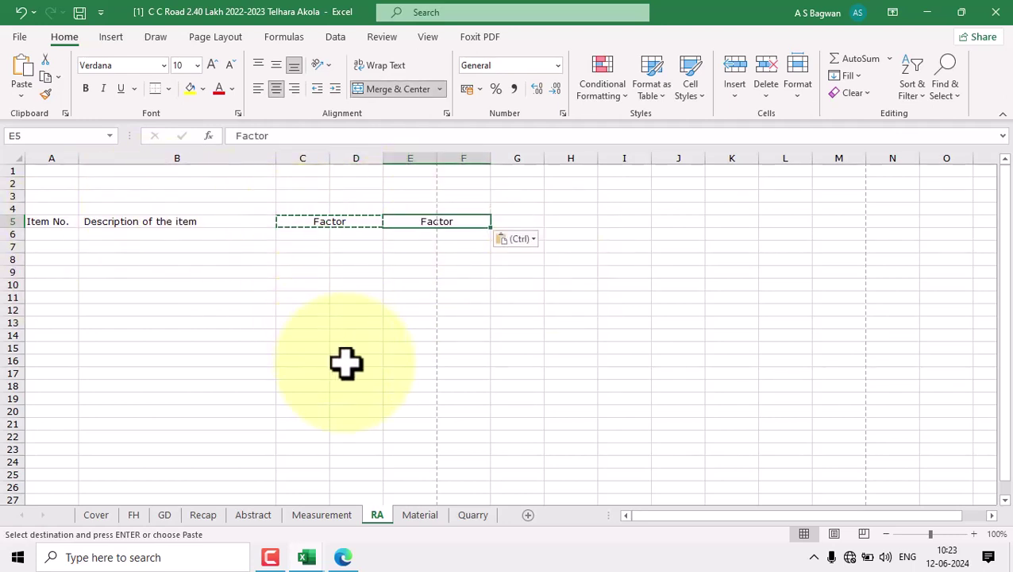
key("Escape")
left_click(464, 294)
left_click(453, 223)
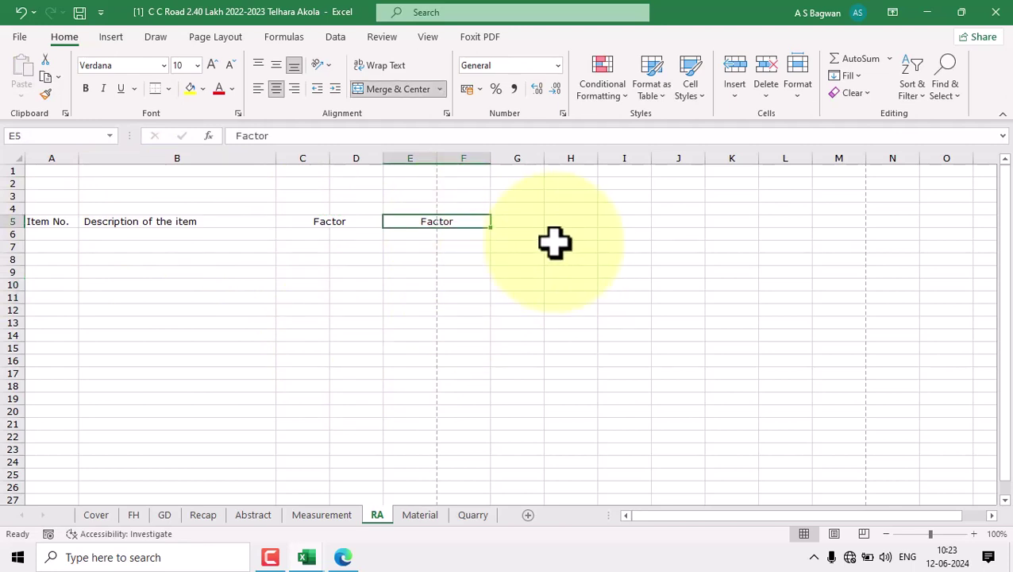
type("L")
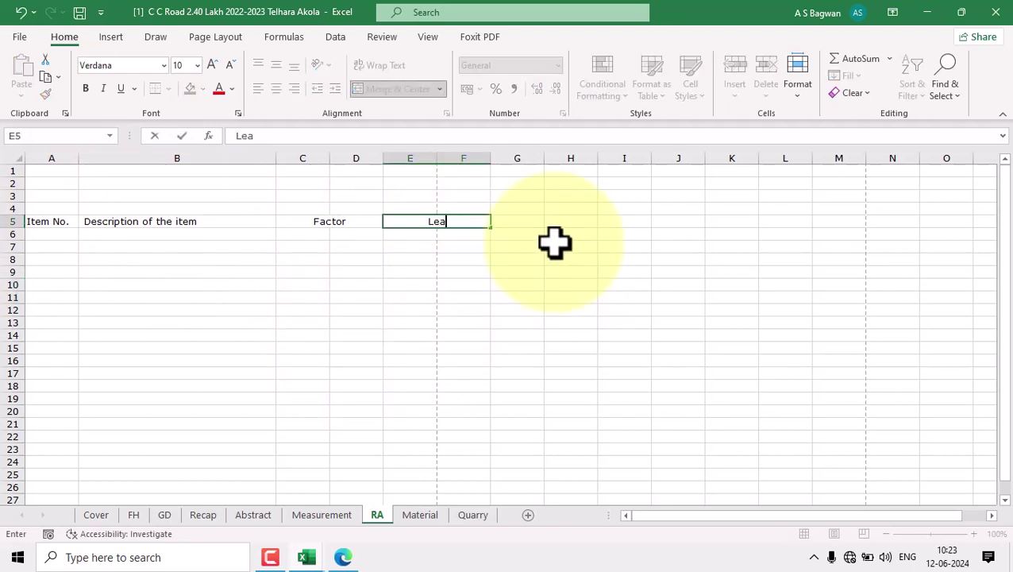
type("ead")
left_click_drag(486, 321, 486, 312)
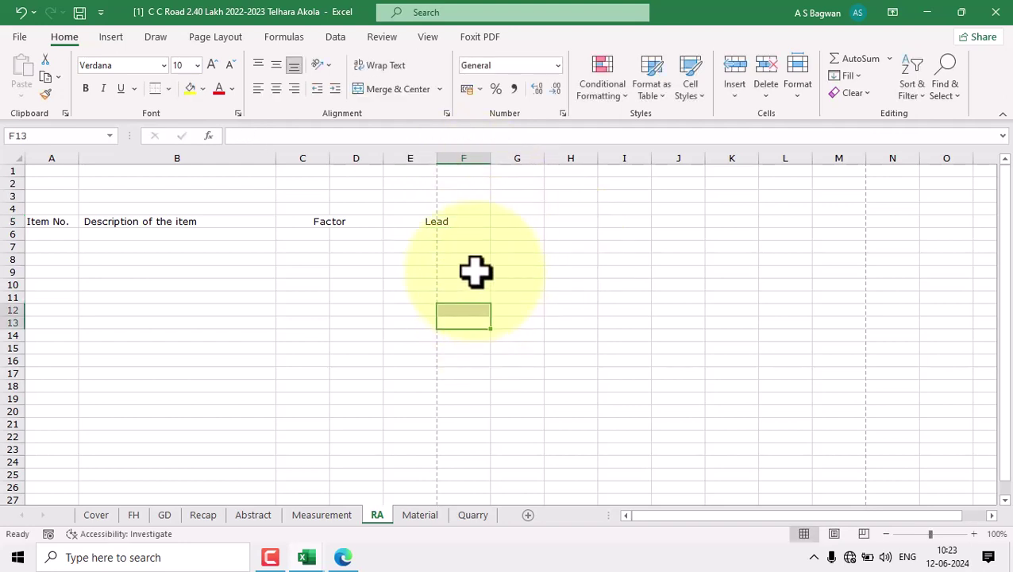
left_click(458, 217)
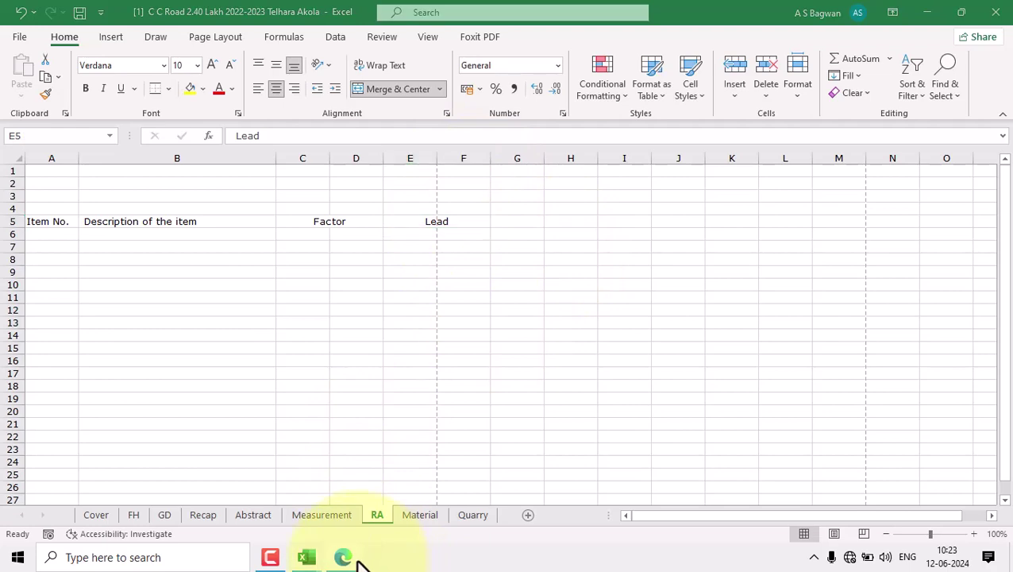
Check the Rate-Analysis headings in the estimate PDF again and enter "Rate" in G5 and "Unit" in H5 of the RA sheet.
left_click(349, 558)
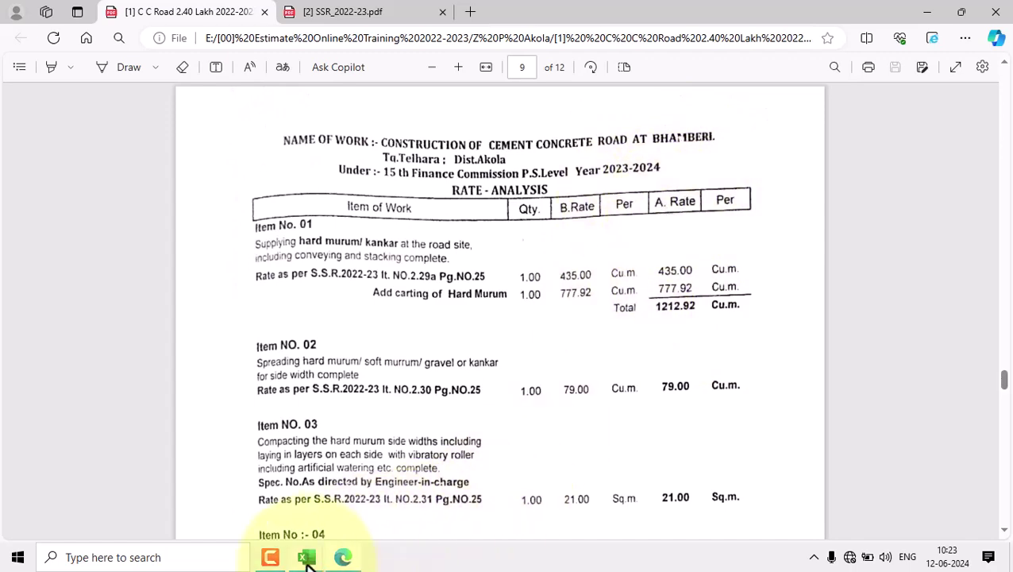
mouse_move(306, 557)
left_click(253, 531)
left_click(520, 309)
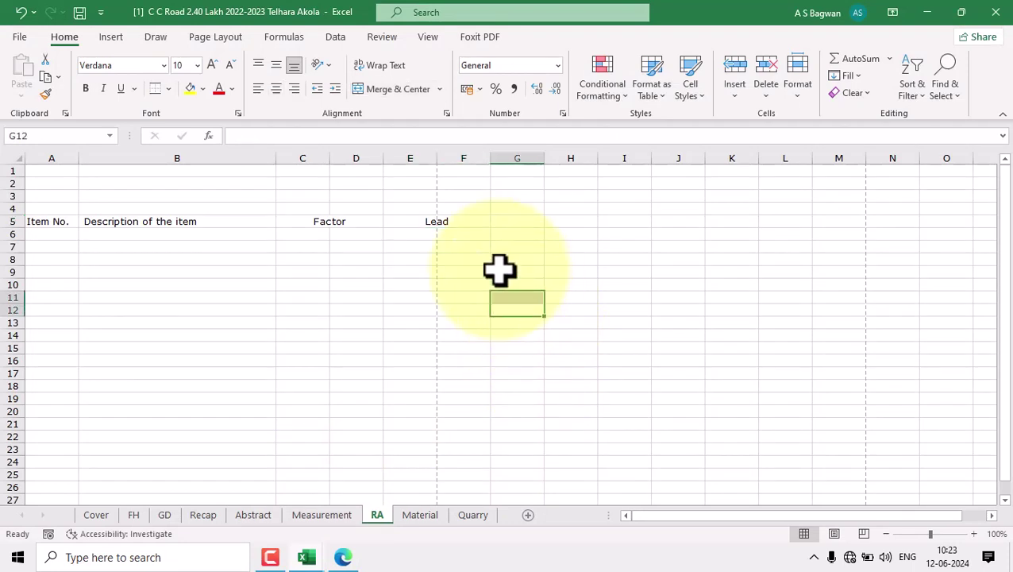
left_click(515, 222)
type("ate")
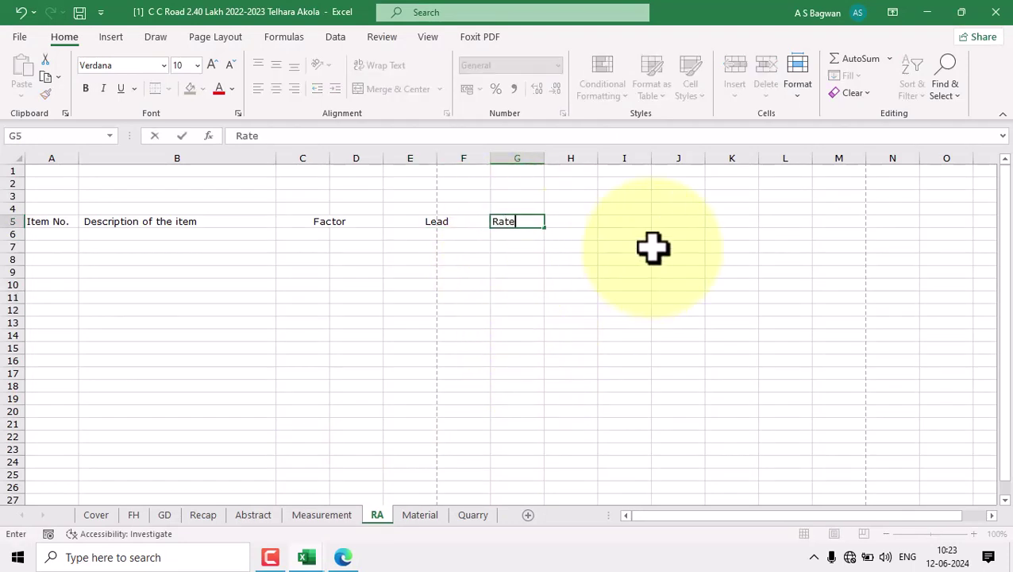
key("Tab")
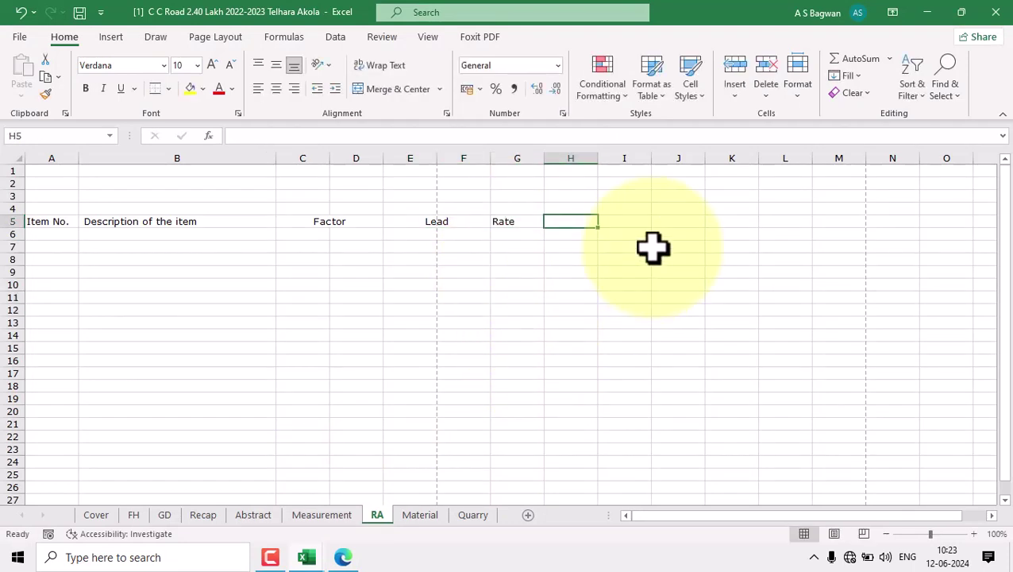
type("Uv")
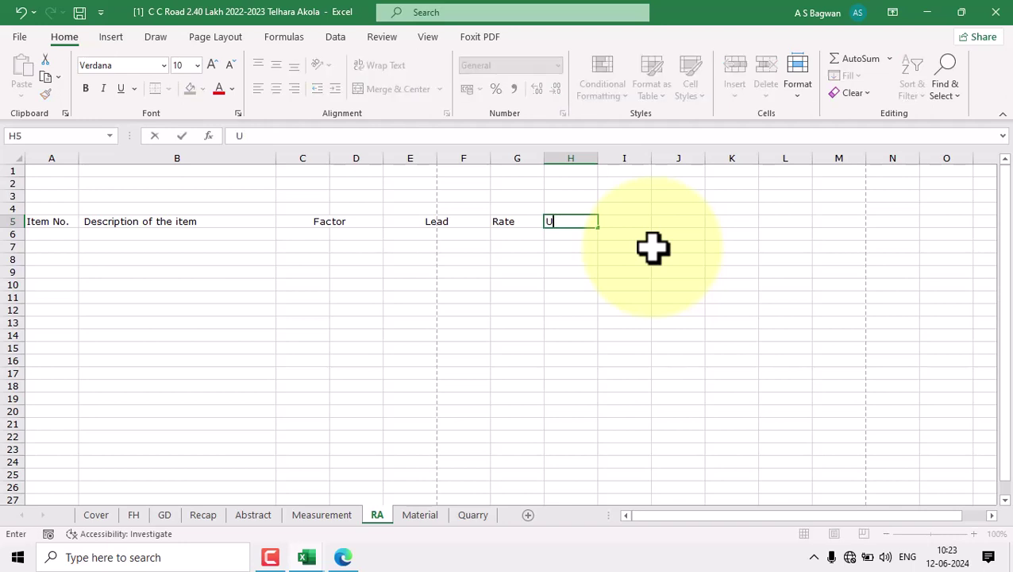
key("Tab")
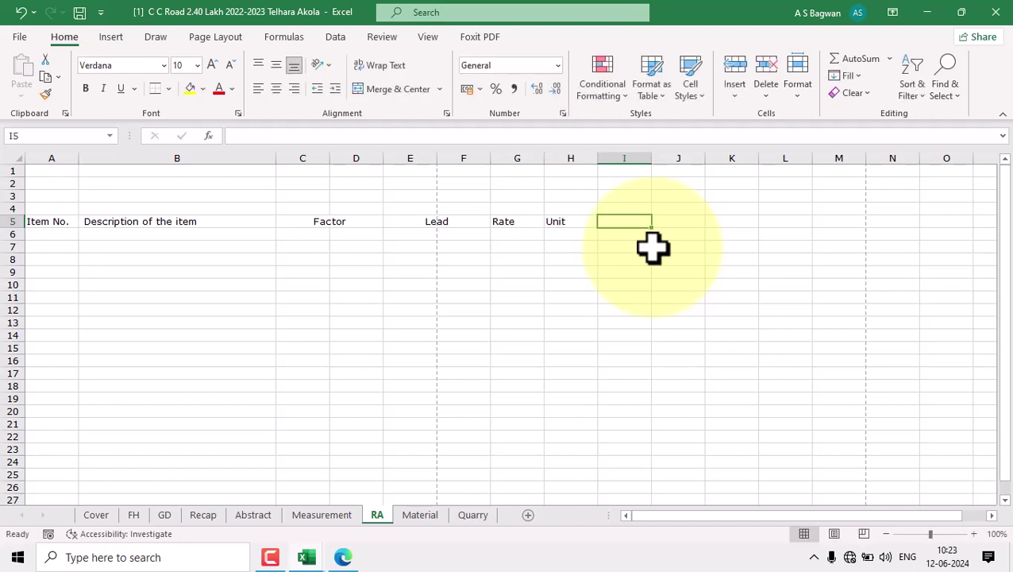
Auto-fit the widths of columns A to W on the RA sheet to their contents.
left_click_drag(66, 162, 1003, 250)
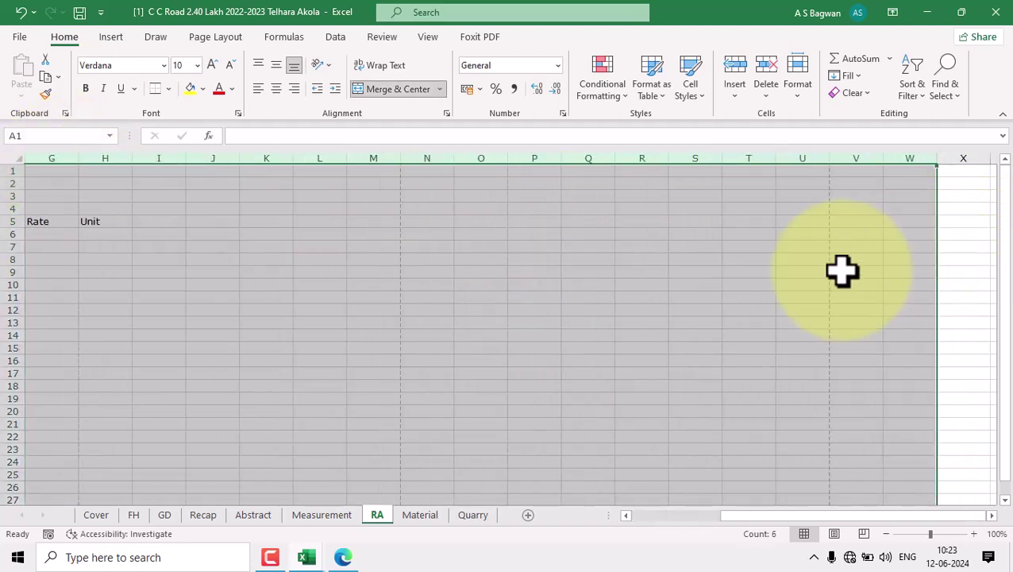
double_click(184, 158)
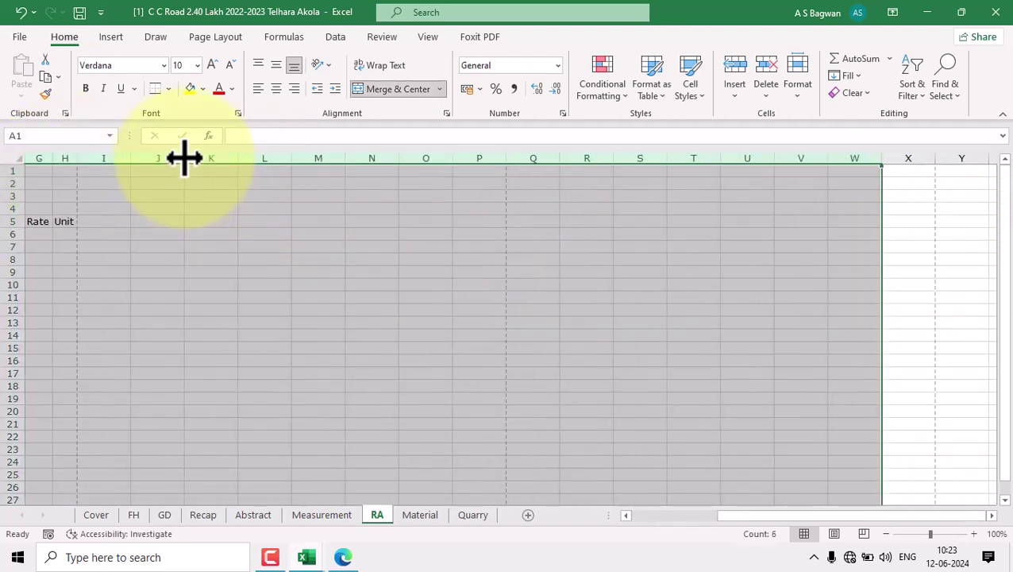
left_click_drag(782, 518, 649, 518)
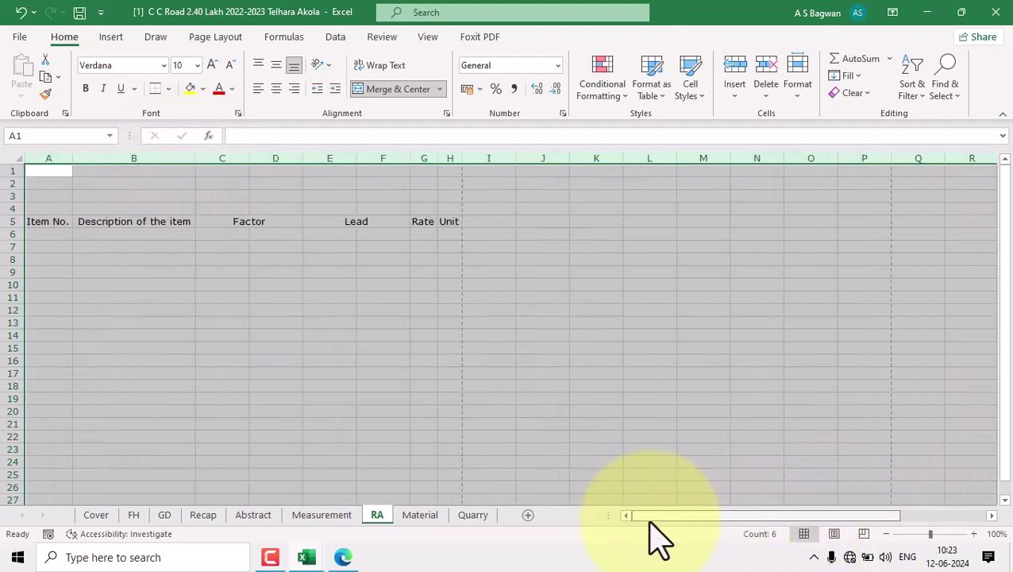
left_click(408, 359)
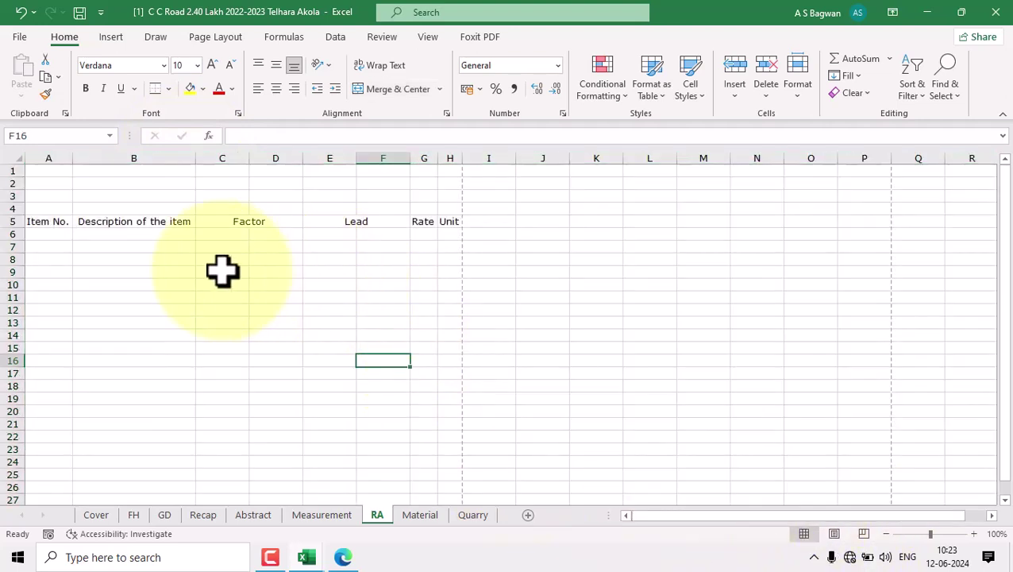
Set the RA sheet's print scale to 85% and widen column B until the page break falls just after column H.
left_click(216, 38)
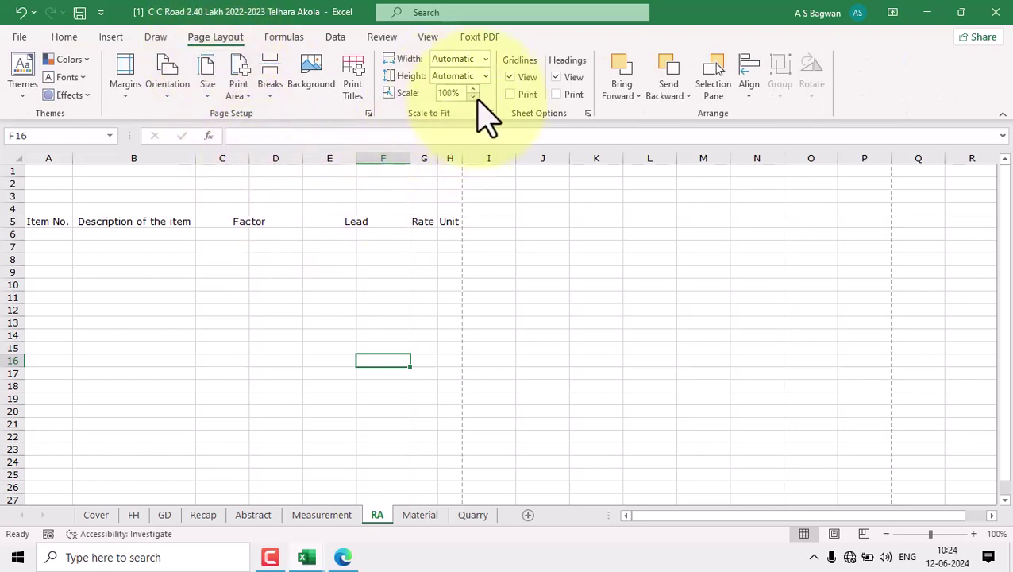
left_click(473, 96)
left_click(494, 291)
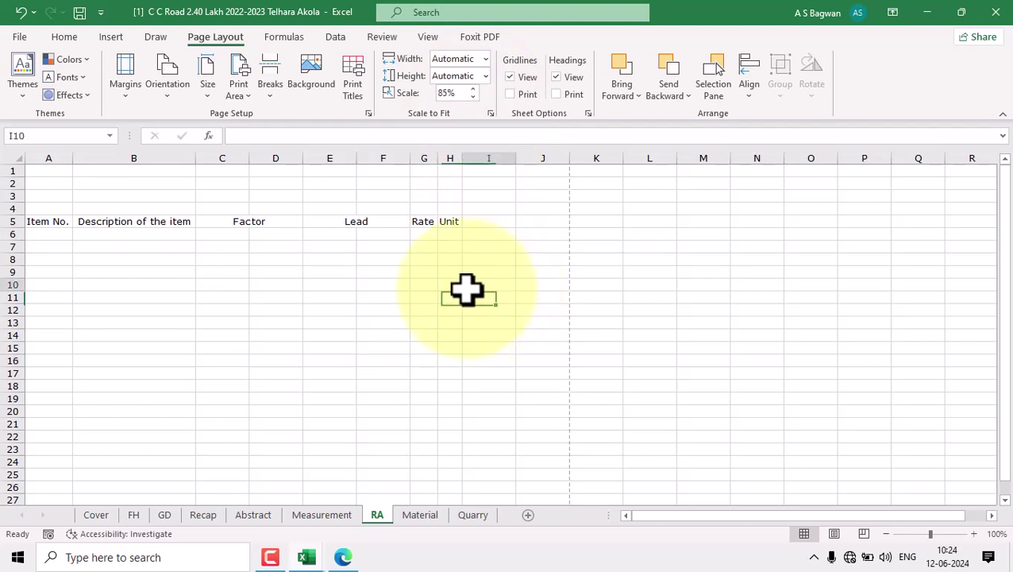
left_click_drag(195, 161, 298, 188)
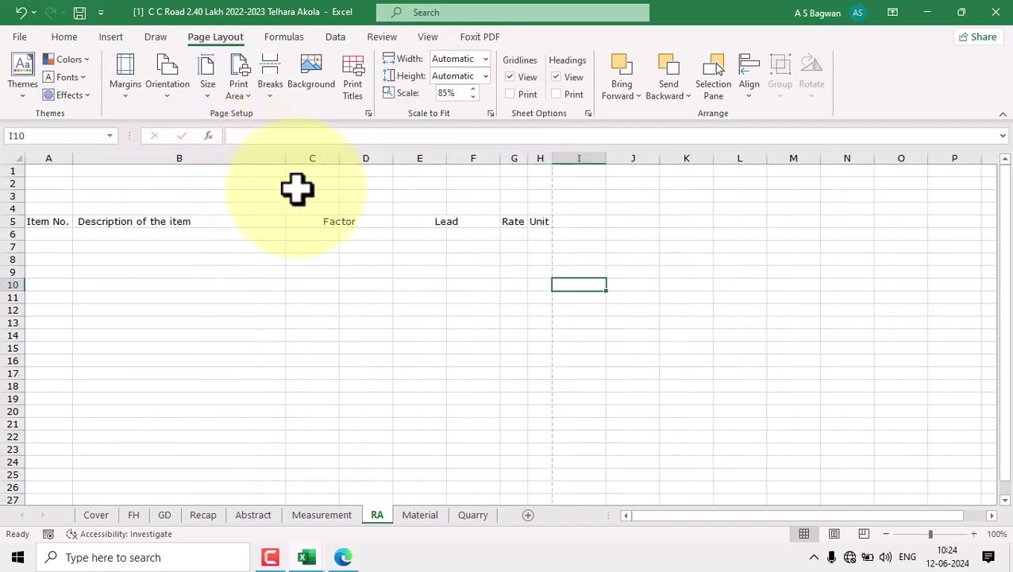
left_click(543, 221)
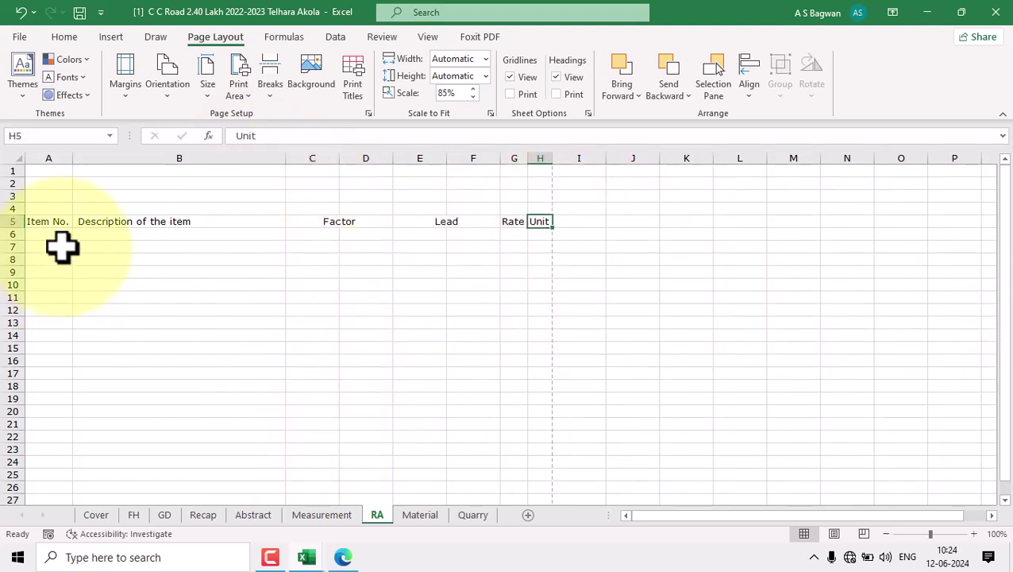
Link cell A1 of the RA sheet to the name of work with the formula =Measurement!A1.
left_click(57, 169)
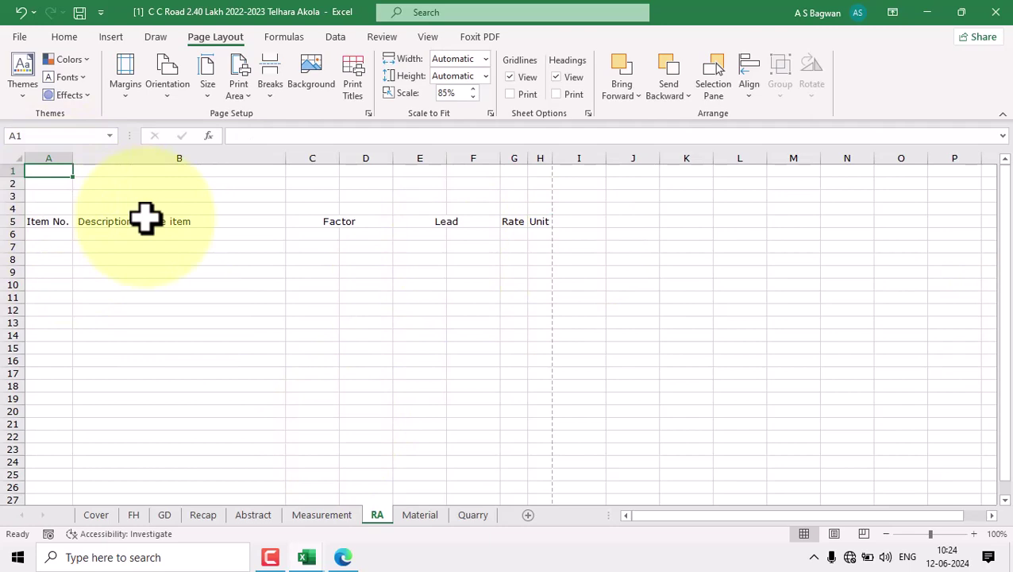
type("=")
left_click(321, 515)
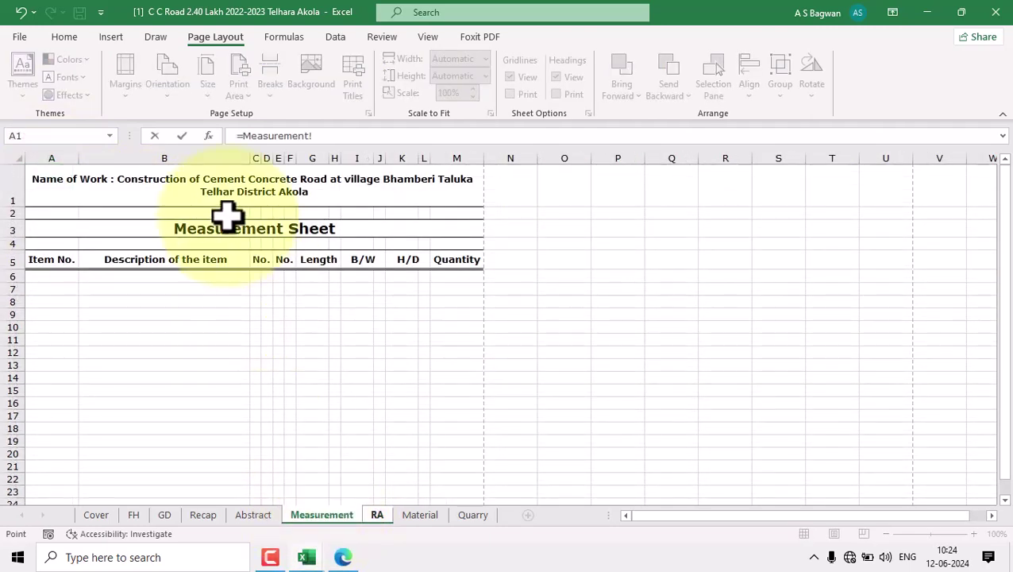
left_click(244, 191)
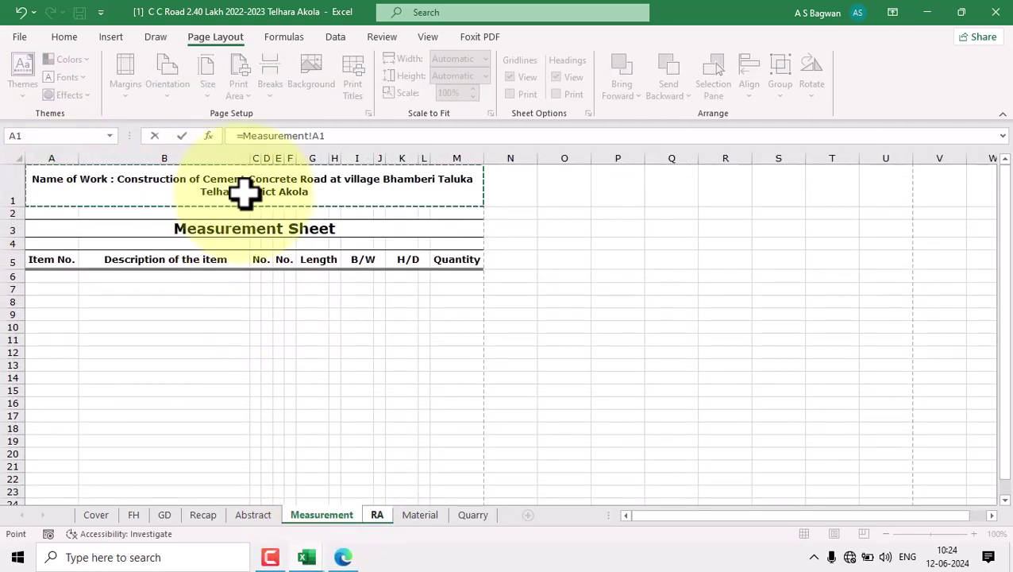
key("Return")
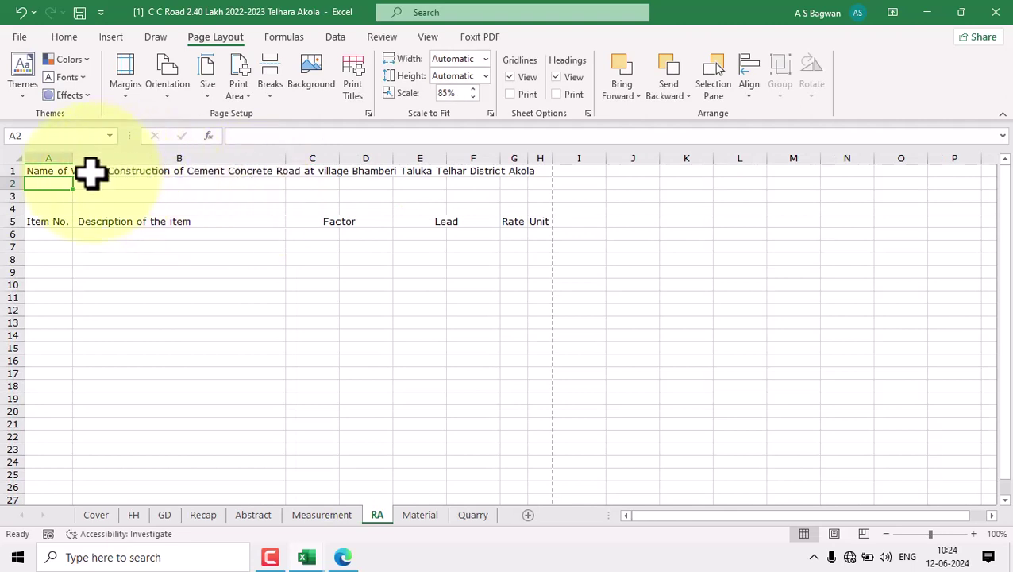
Merge and centre the name-of-work title across cells A1:H1.
left_click(65, 169)
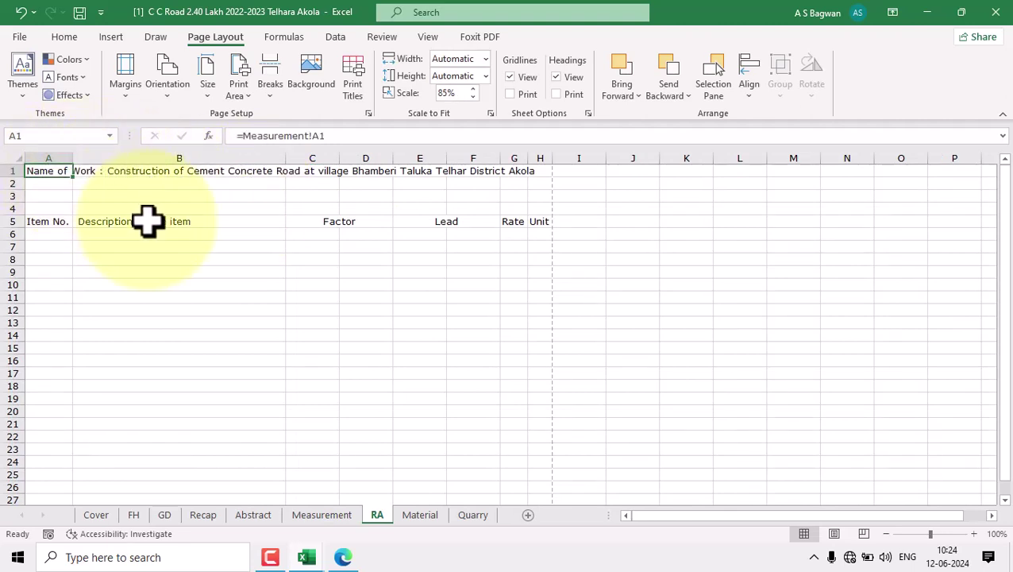
left_click(543, 171, "shift")
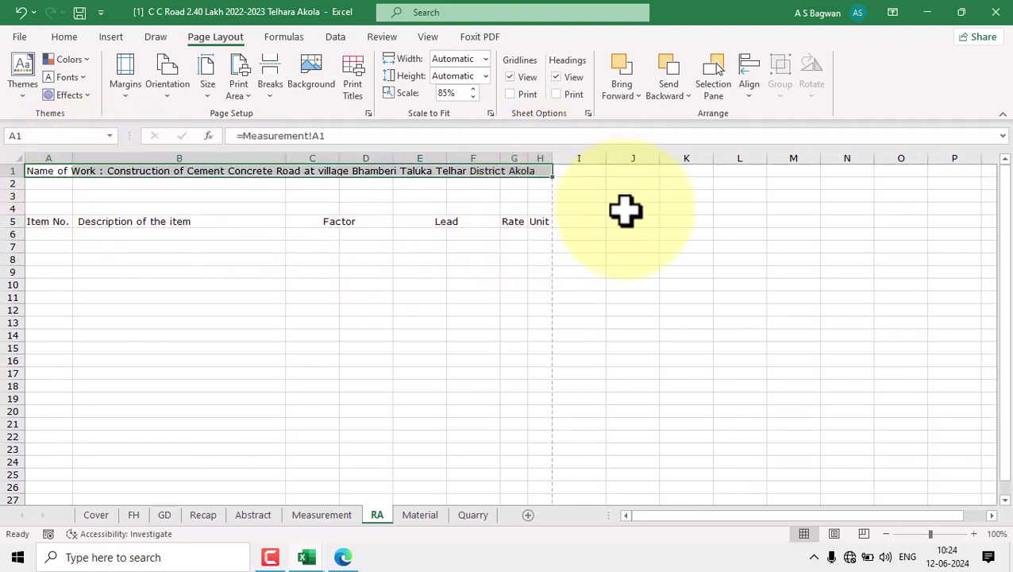
left_click(64, 37)
left_click(373, 89)
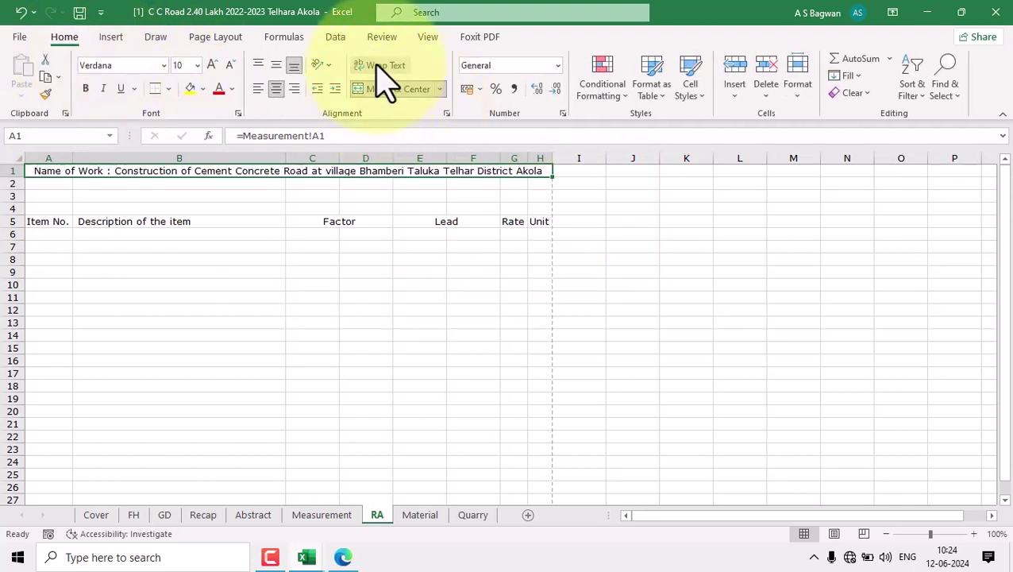
Wrap and bold the name-of-work title in A1:H1 and centre it vertically in a taller row 1.
left_click(377, 66)
left_click(86, 88)
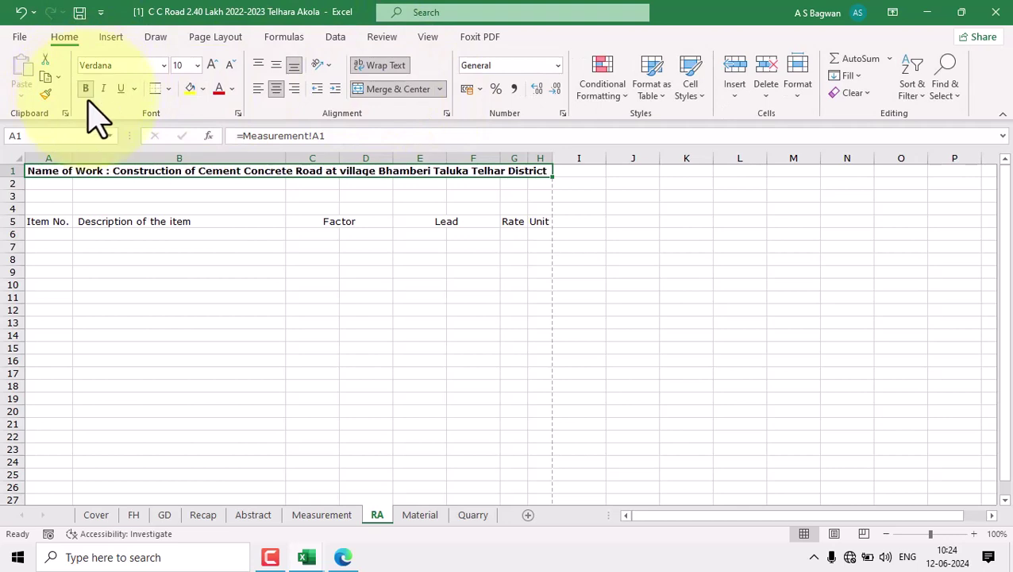
left_click_drag(20, 178, 20, 251)
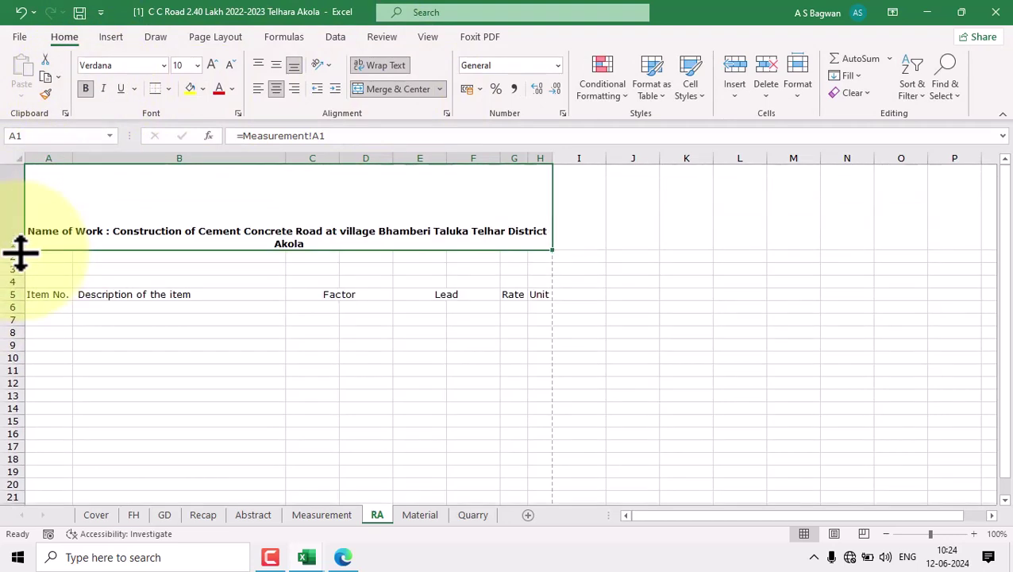
left_click(380, 308)
left_click(342, 220)
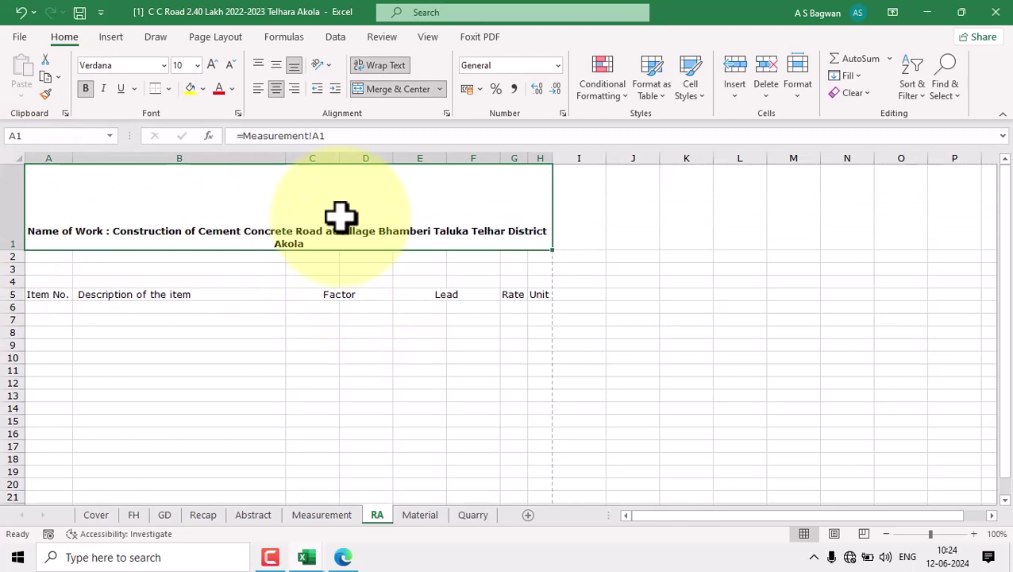
left_click(277, 64)
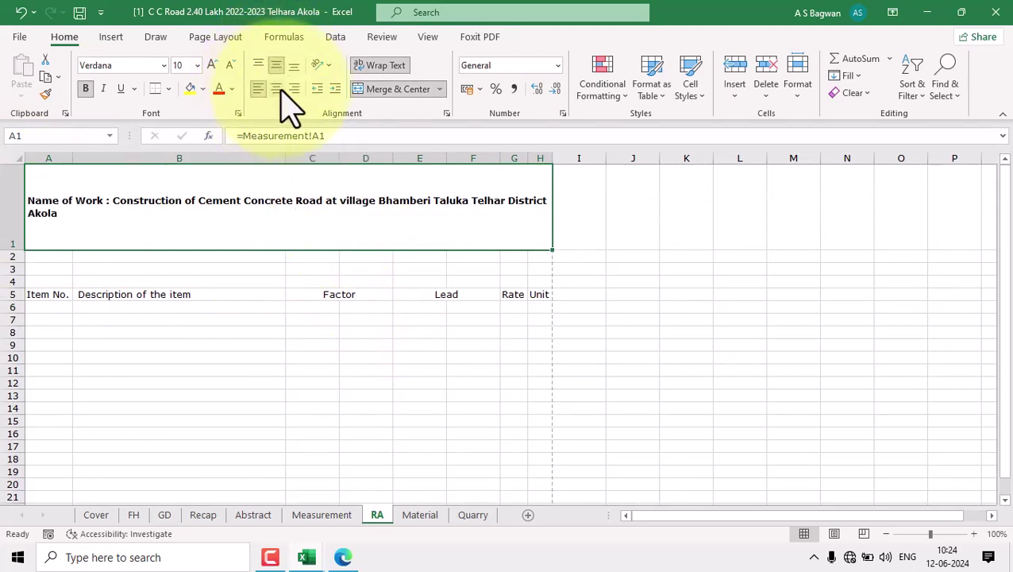
Reduce the height of row 1 to 40.50 so it closely fits the two-line name-of-work title.
left_click(12, 247)
left_click(182, 296)
left_click(57, 241)
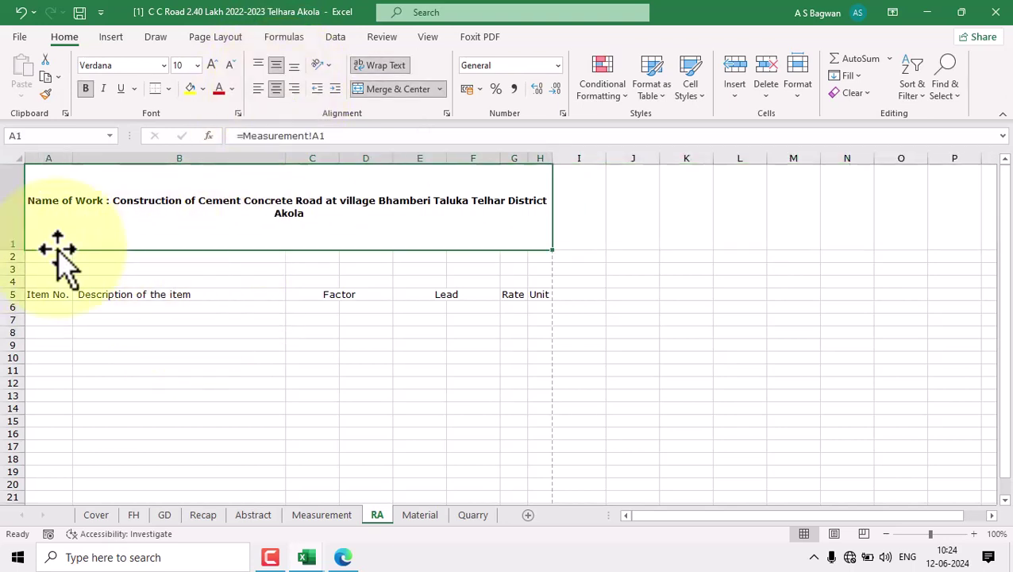
left_click(18, 253)
left_click(64, 235)
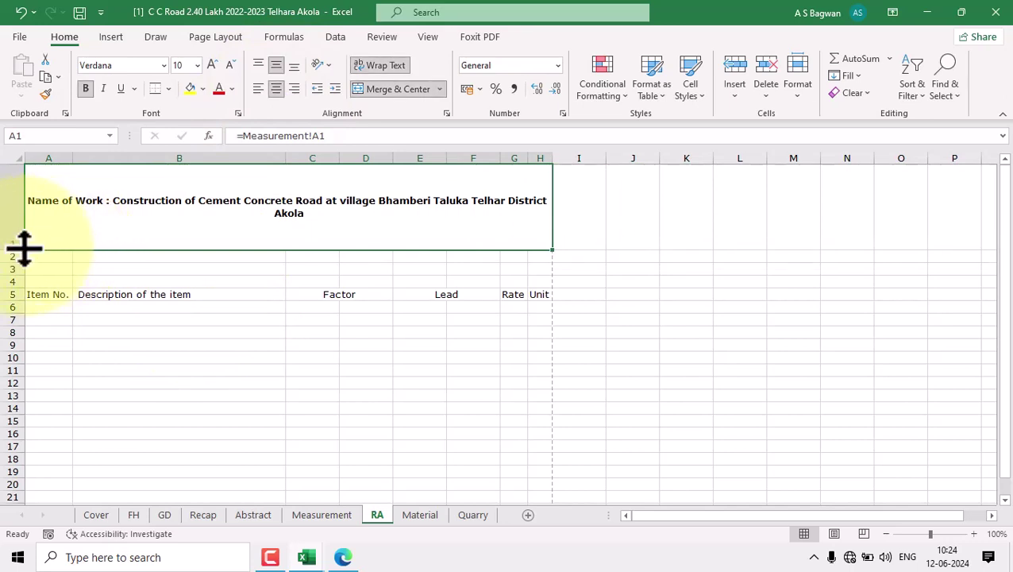
left_click_drag(17, 252, 38, 204)
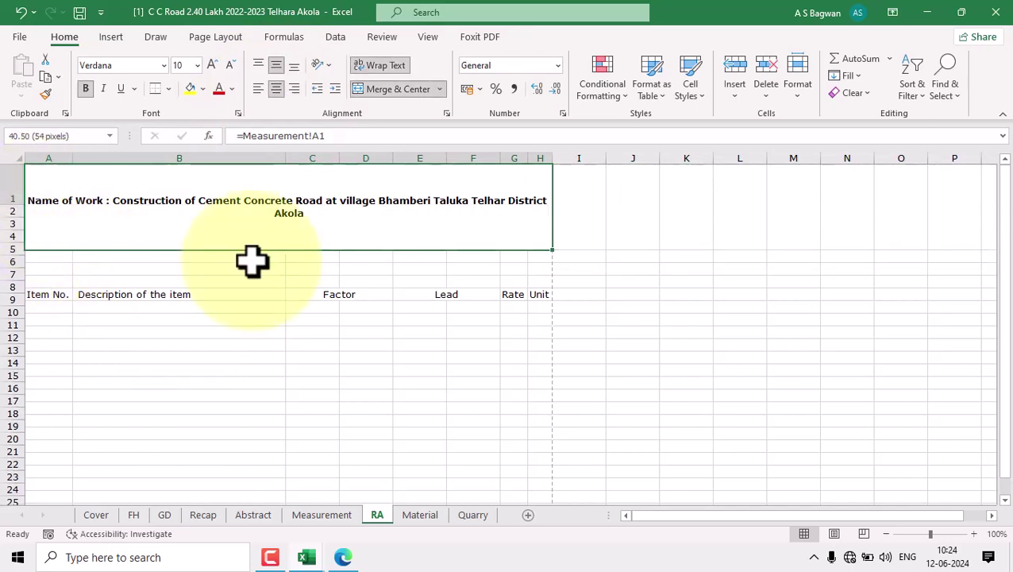
left_click(195, 287)
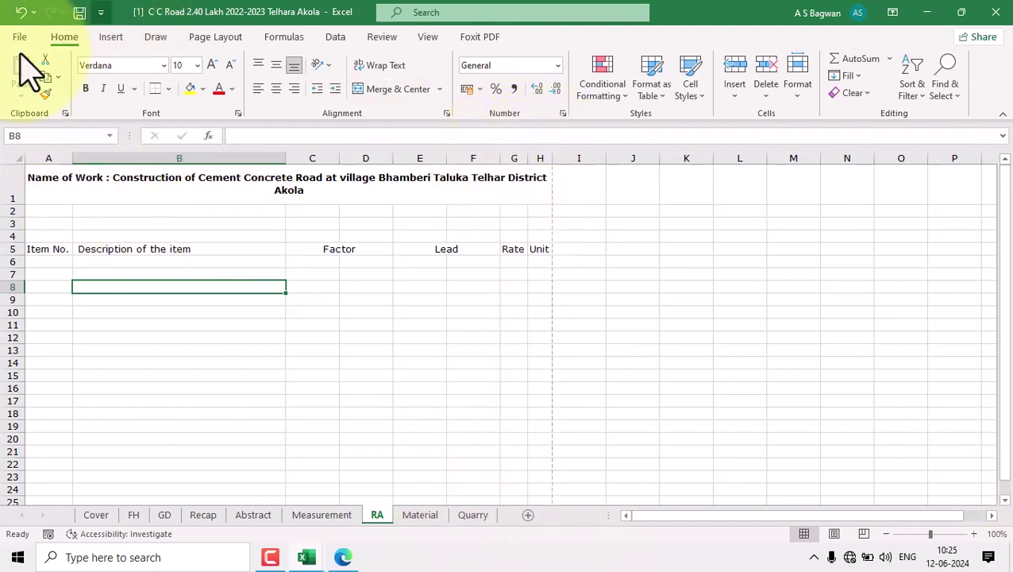
Check the rate analysis page heading in the scanned PDF estimate and enter RATE ANALYSIS in cell A3 of the RA sheet.
left_click(345, 557)
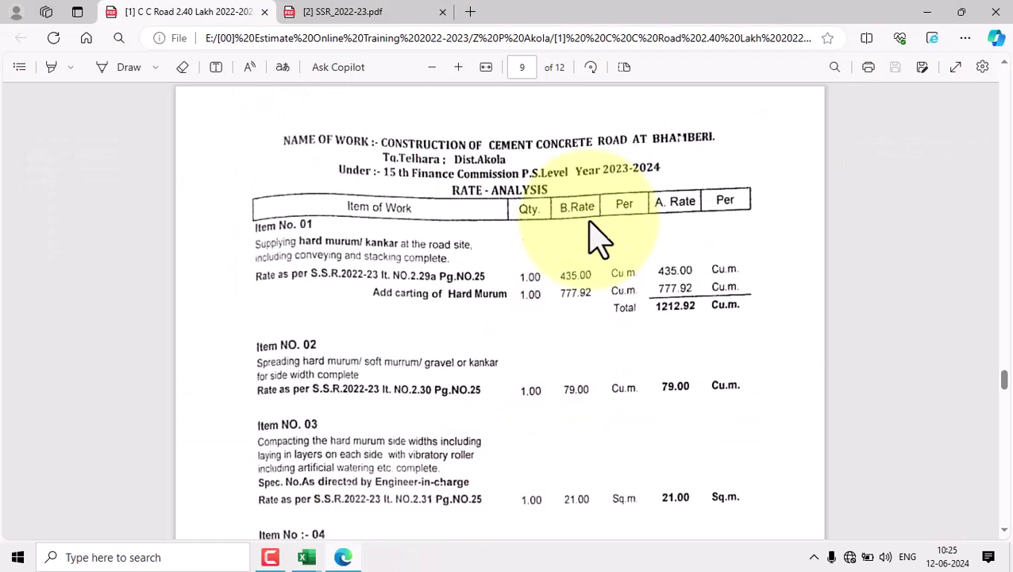
left_click_drag(449, 189, 502, 203)
right_click(499, 192)
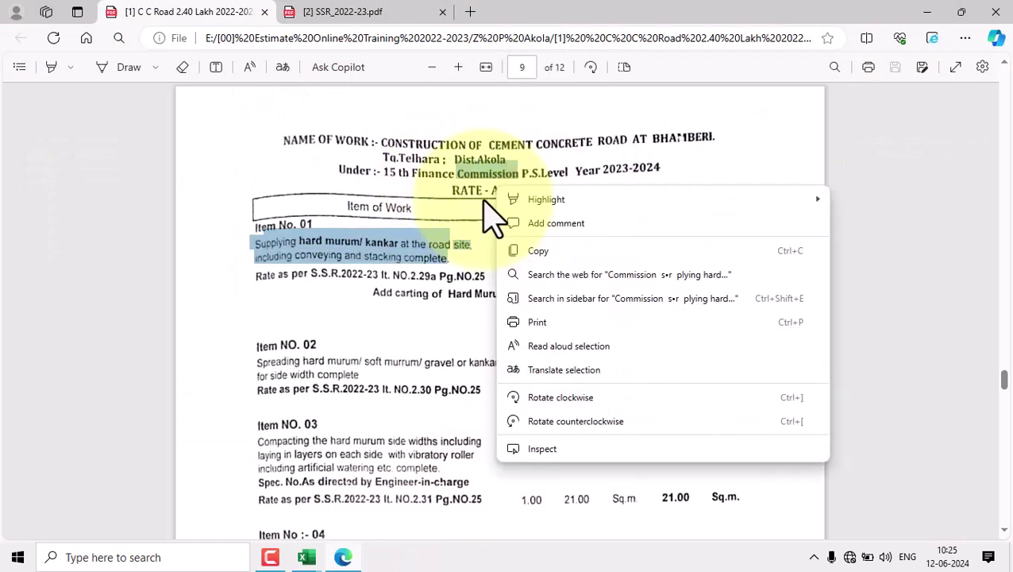
key("Escape")
left_click(471, 212)
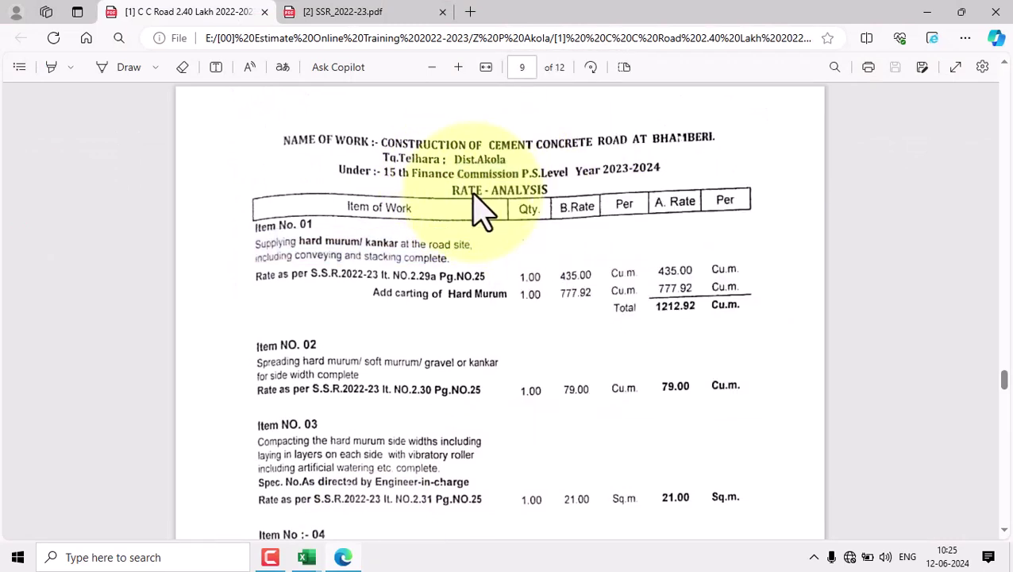
left_click(306, 556)
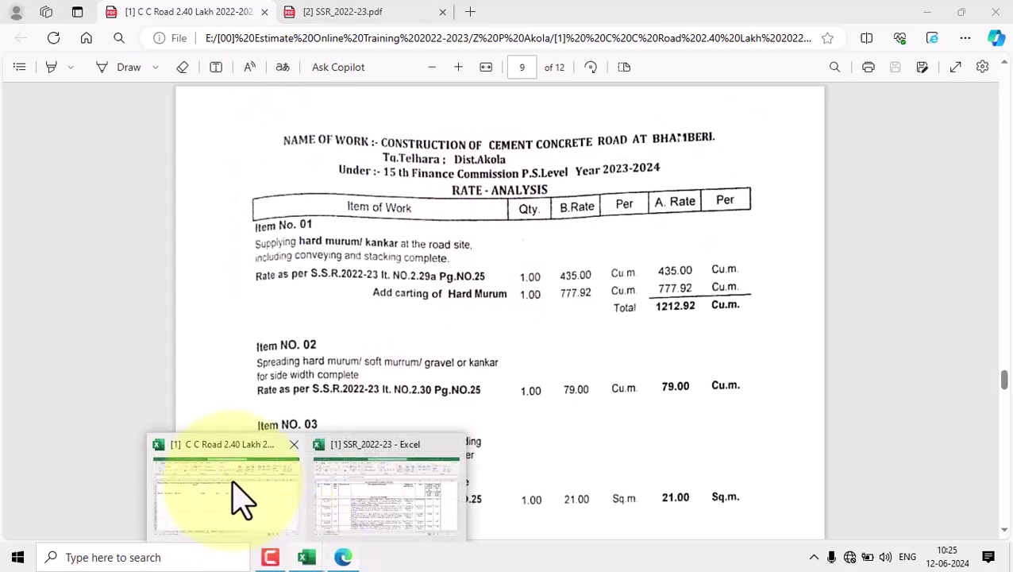
left_click(242, 498)
left_click(208, 340)
left_click(61, 224)
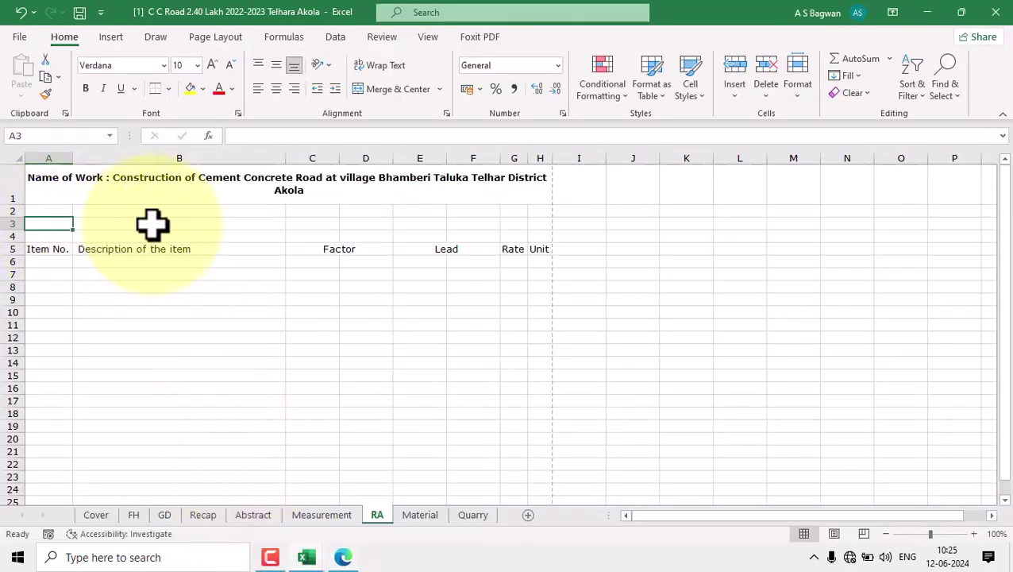
type("R")
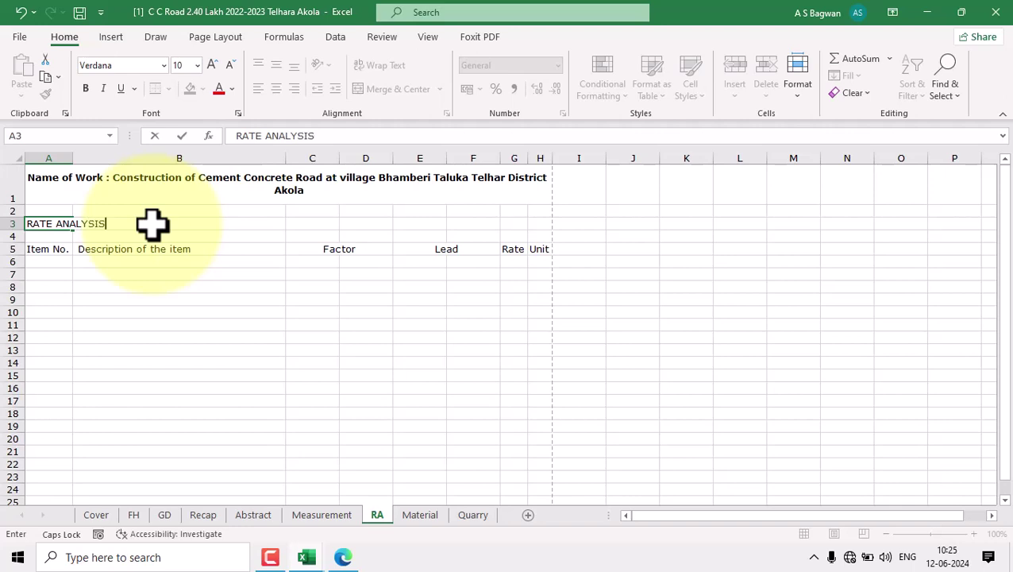
type("ATE ANALYSIS")
left_click(153, 276)
Merge and centre the RATE ANALYSIS heading across A3:H3 and format it as wrapped, bold text in size 14.
left_click(58, 226)
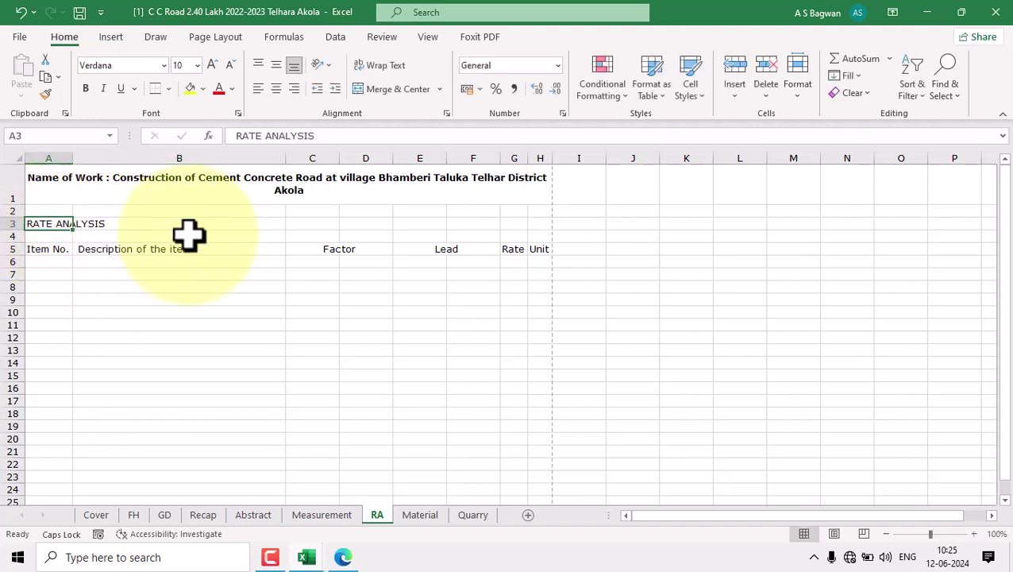
left_click(546, 225, "shift")
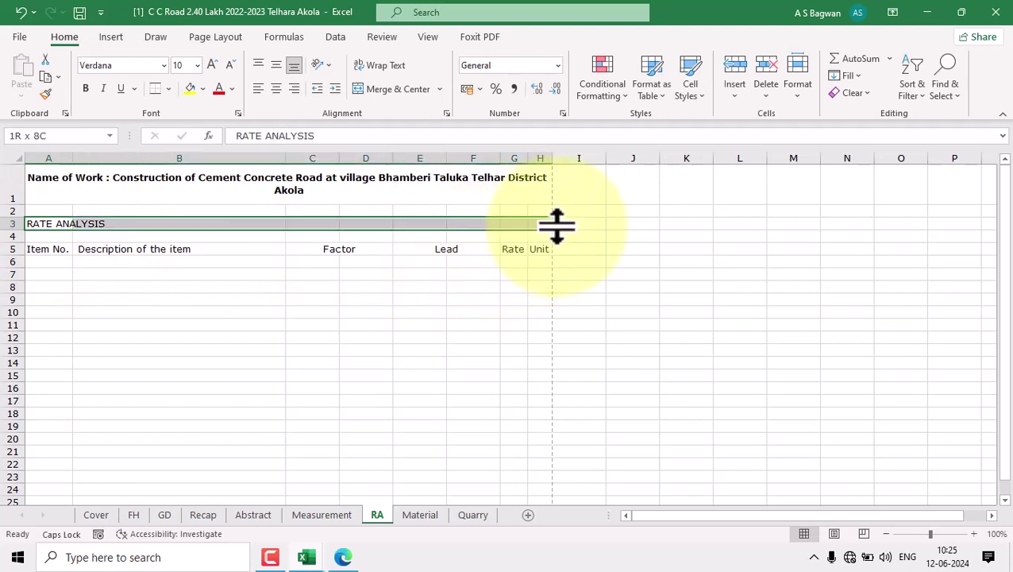
left_click(387, 89)
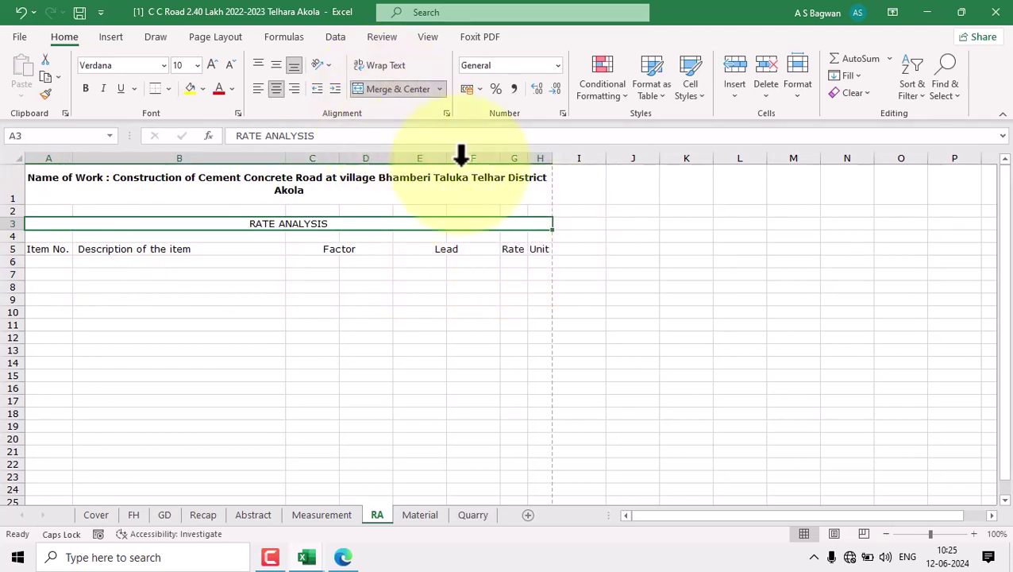
left_click(381, 66)
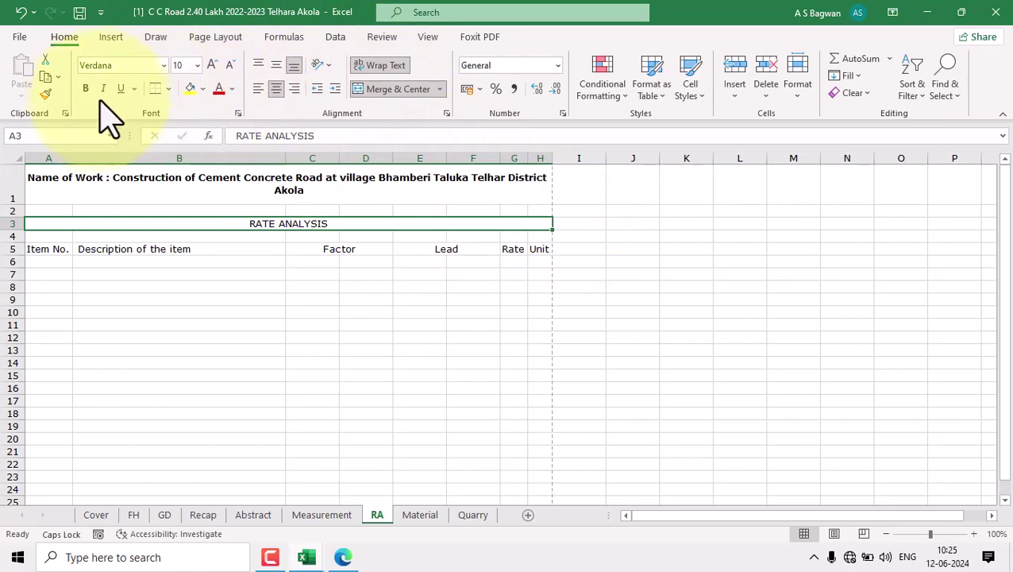
left_click(197, 66)
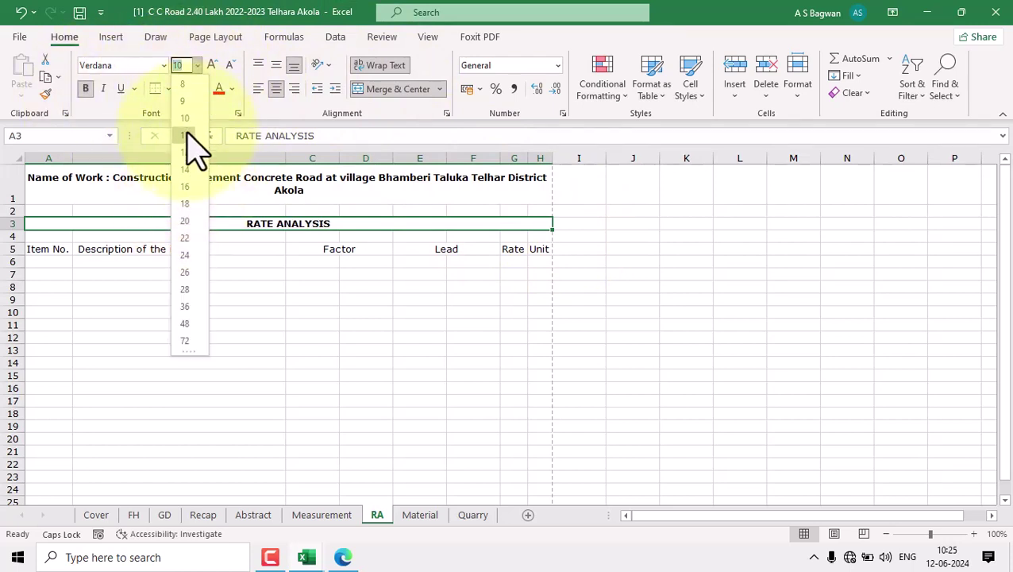
left_click(189, 170)
left_click(312, 316)
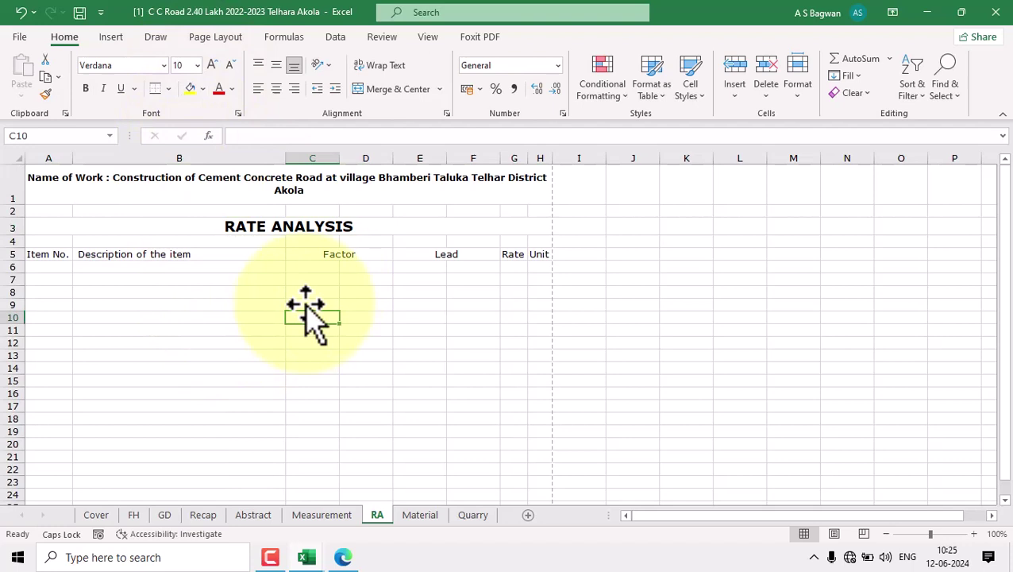
Extend the heading in row 3 to read RATE ANALYSIS PWD SSR OF 2022-2023.
double_click(362, 228)
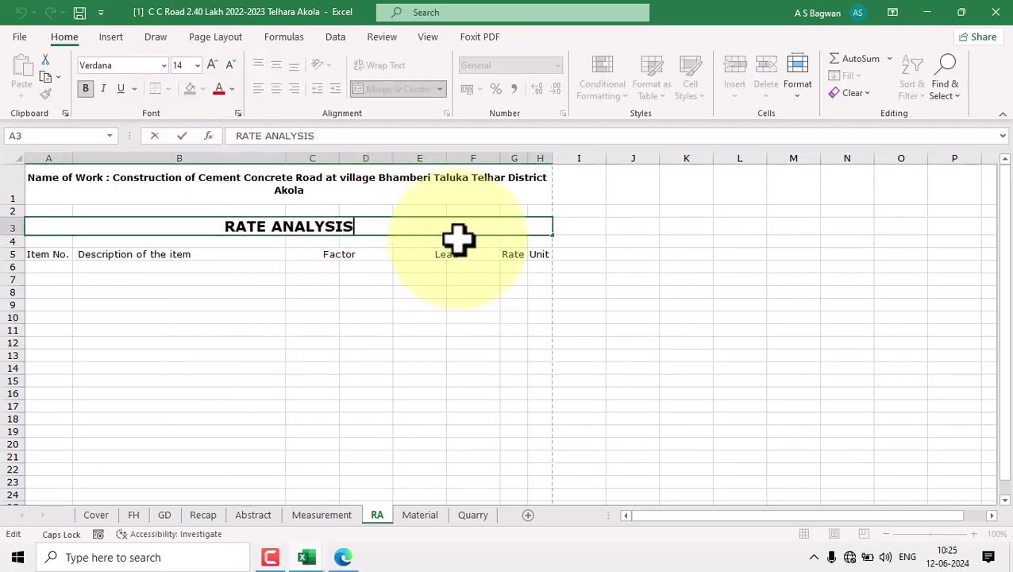
type("P")
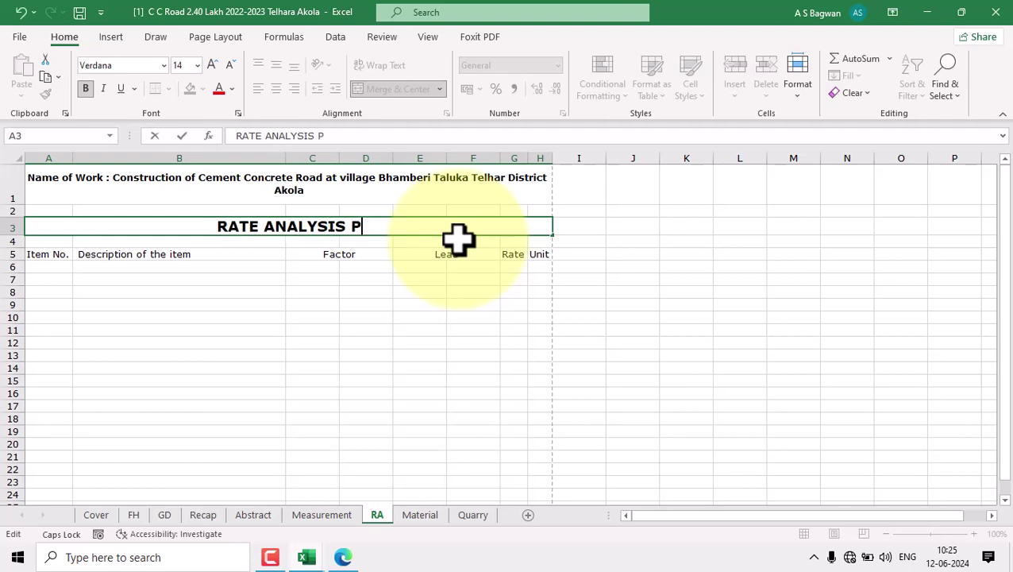
type("WD SSR OD")
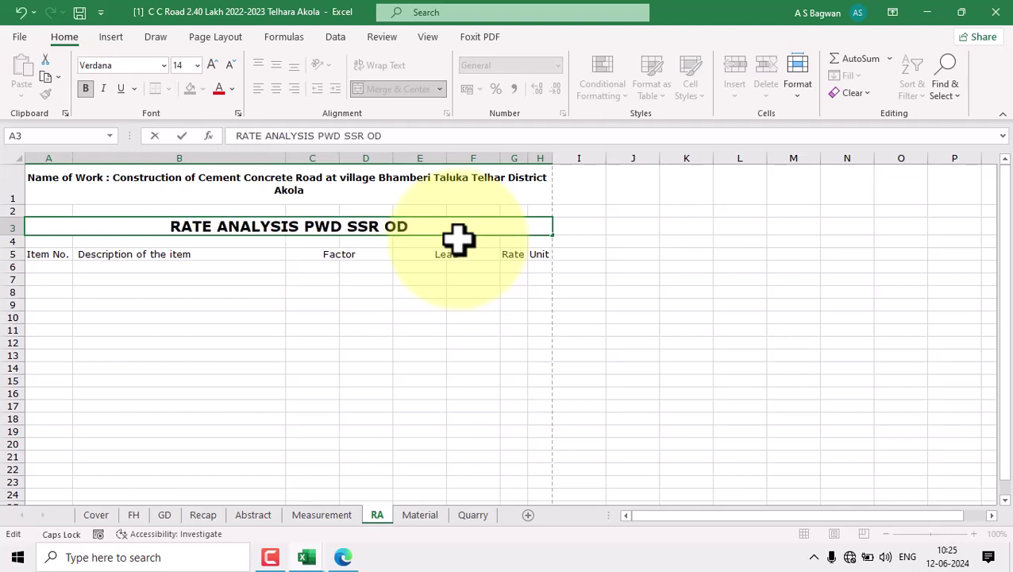
key("BackSpace")
type("F ")
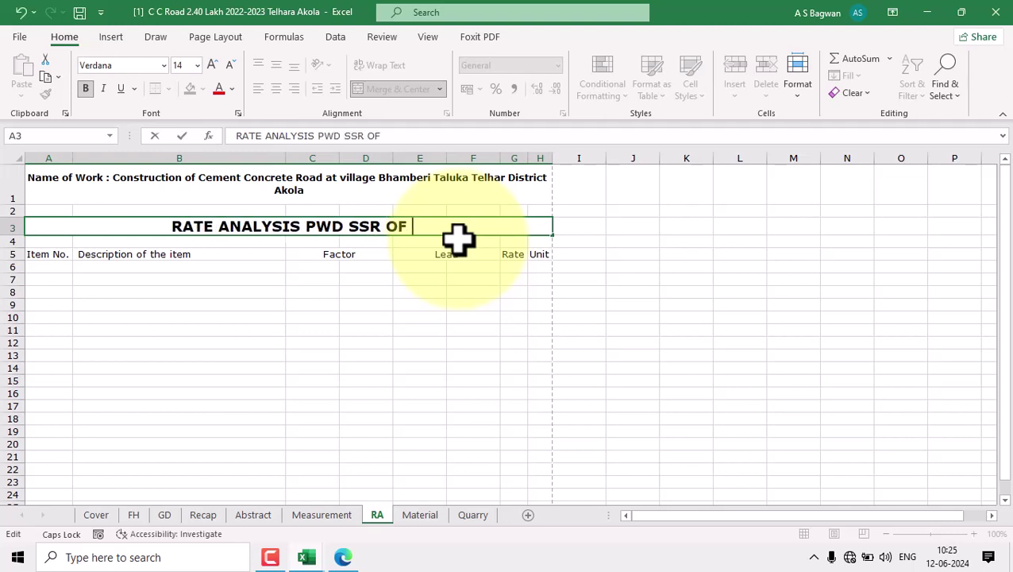
type("2022-")
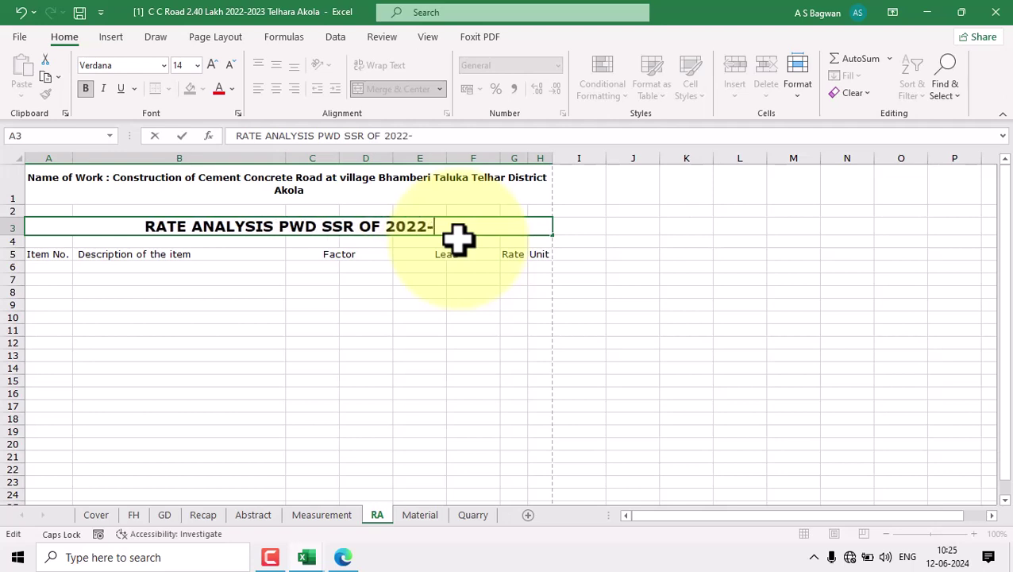
type("2023")
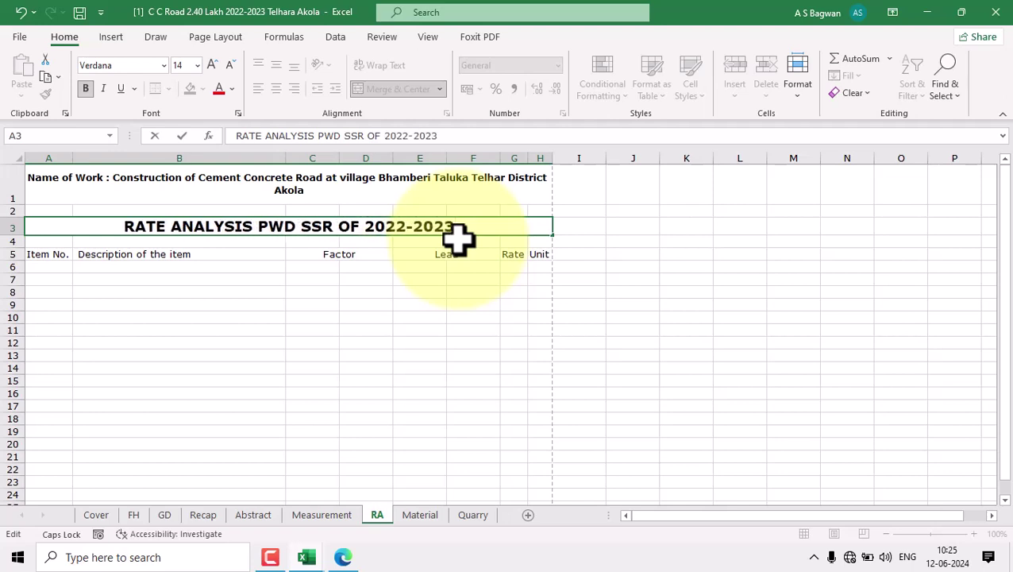
left_click(389, 292)
Set the rate analysis heading to size 12 and centre it vertically and horizontally in a taller row 3.
left_click(425, 232)
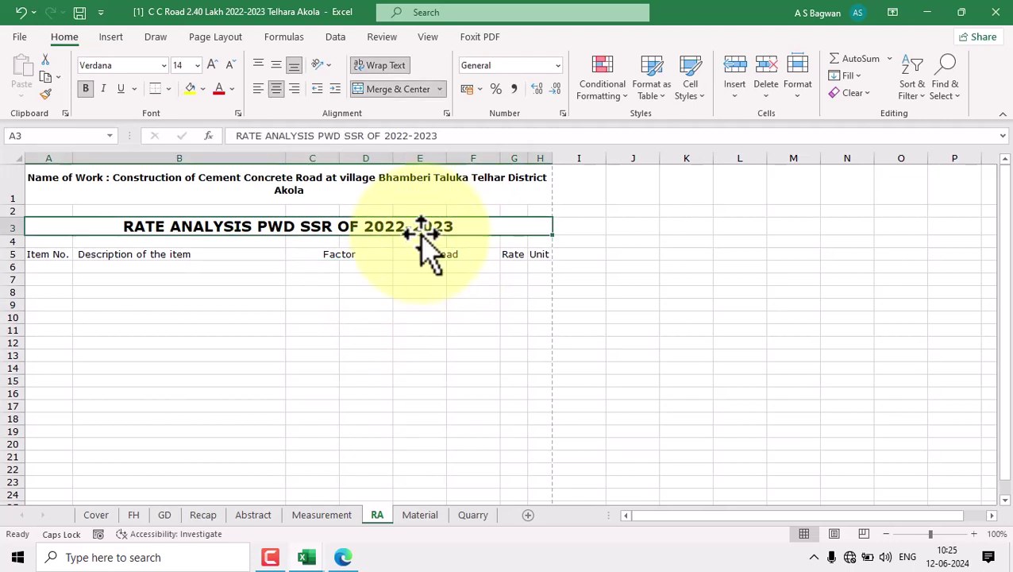
left_click(230, 65)
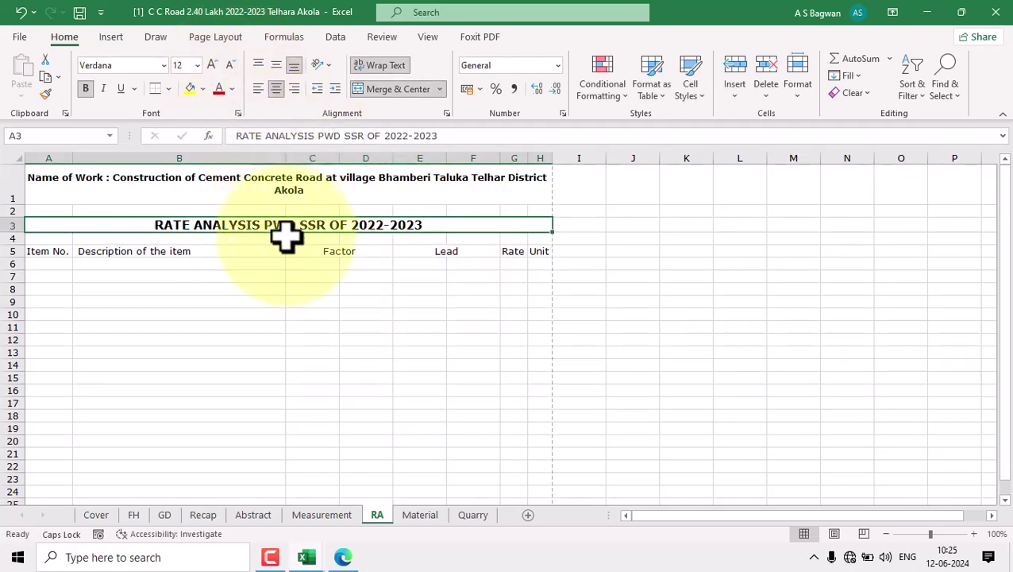
left_click_drag(11, 232, 12, 269)
left_click(238, 309)
left_click(373, 250)
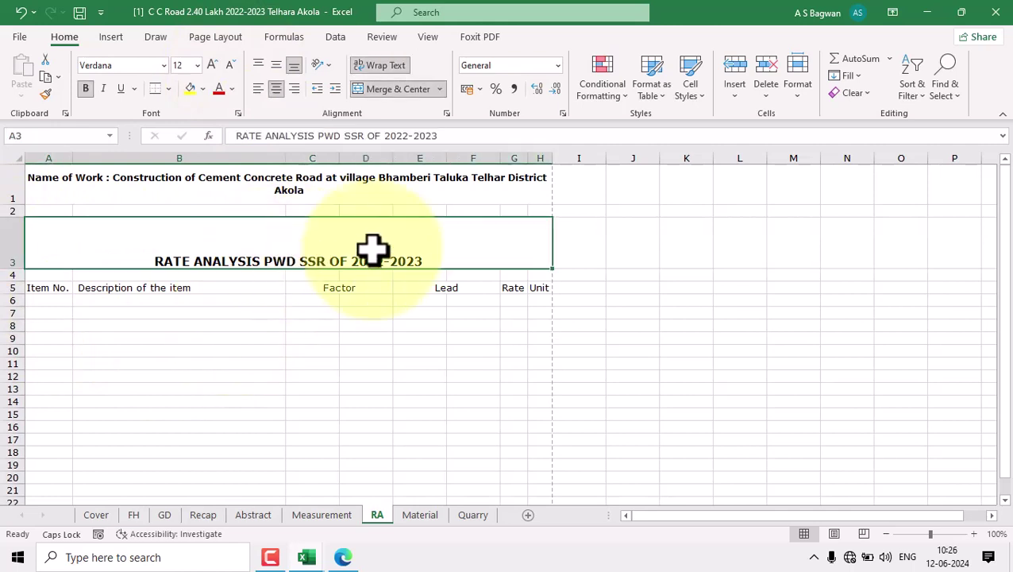
left_click(276, 66)
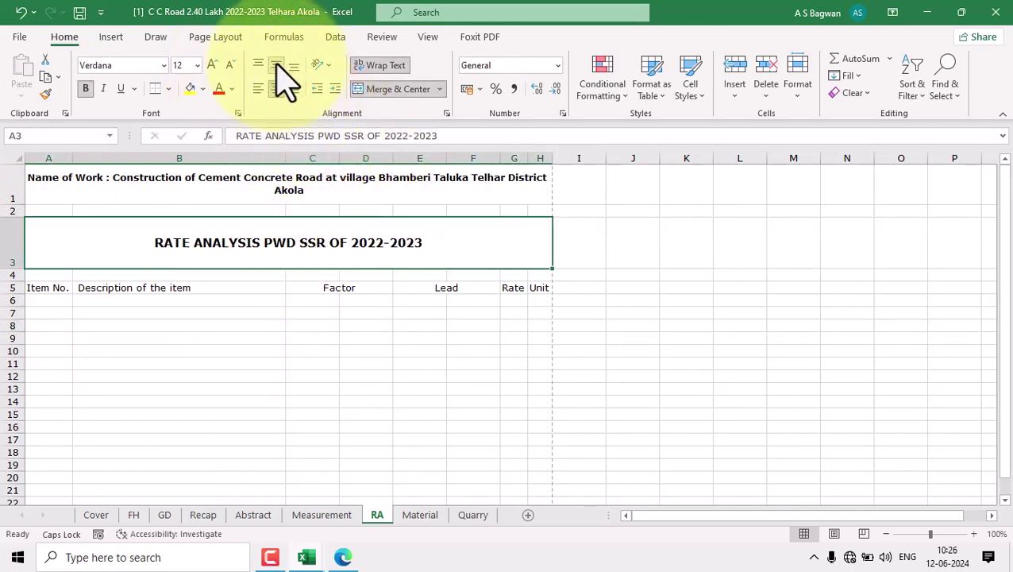
left_click(258, 88)
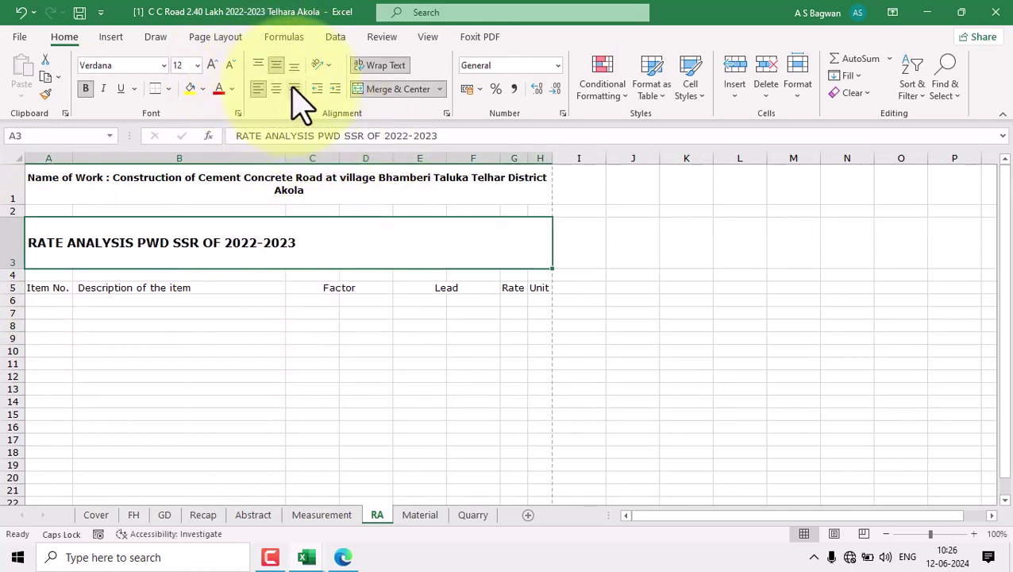
left_click(293, 88)
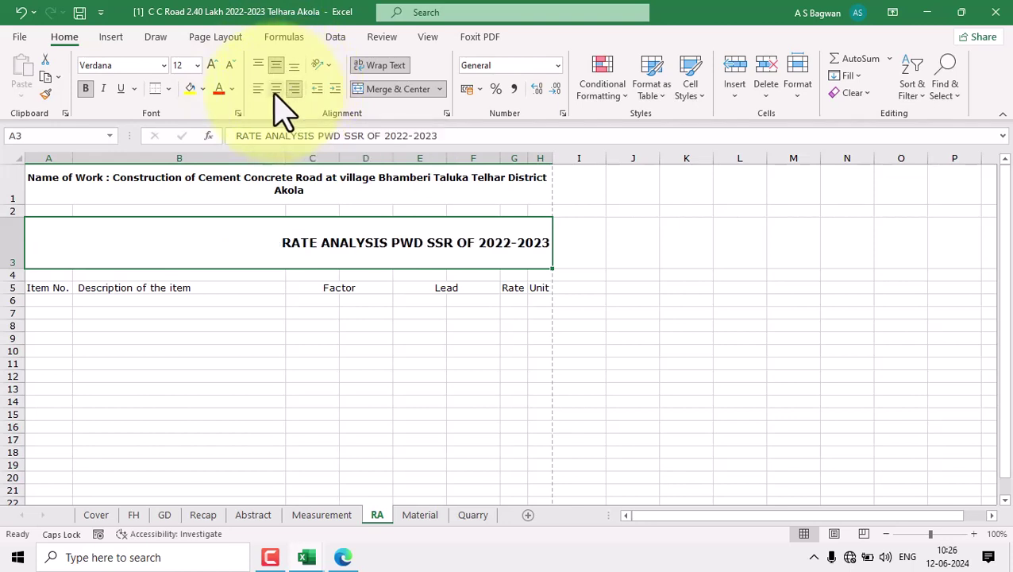
left_click(276, 89)
Reduce row 3's height to fit its heading, and make the column headings in A5:H5 bold and centred horizontally and vertically.
left_click_drag(23, 268, 541, 252)
left_click(294, 307)
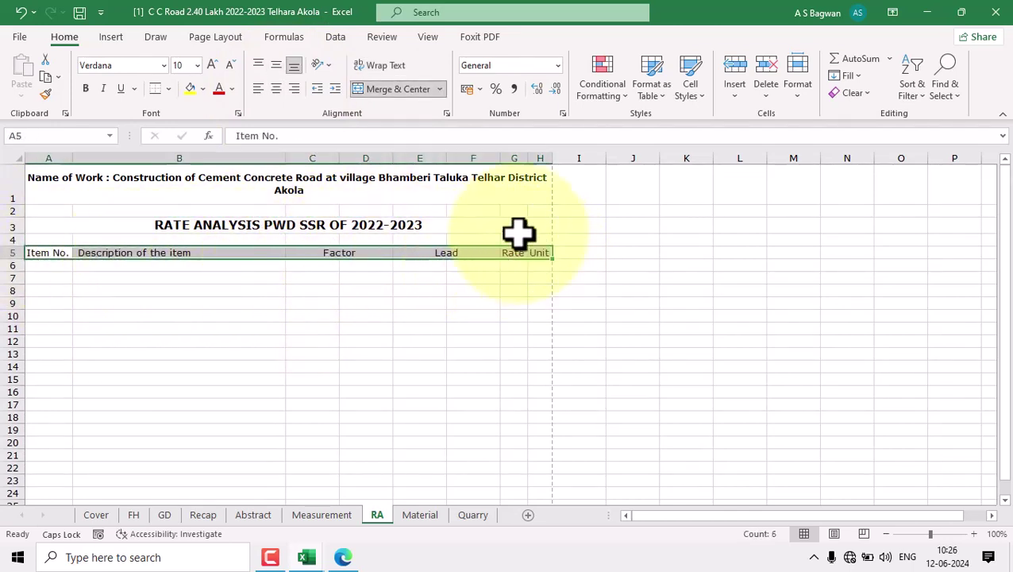
left_click(87, 89)
left_click(278, 89)
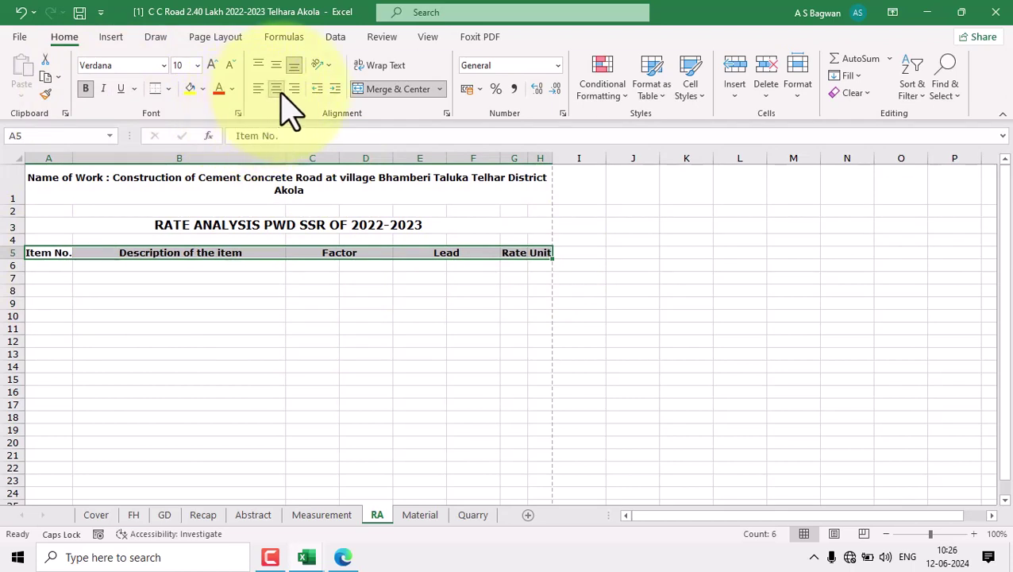
left_click(277, 65)
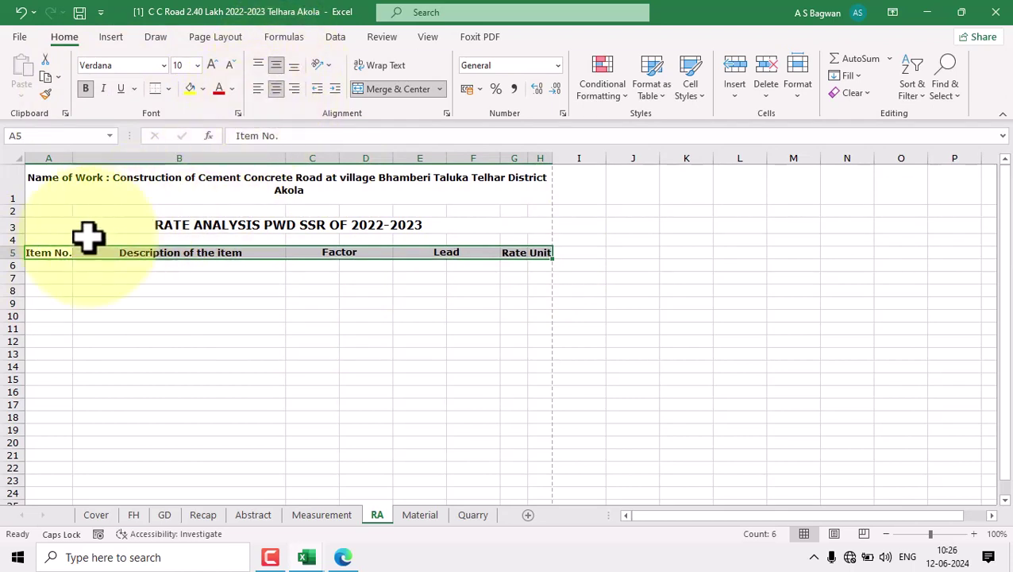
Increase the height of column heading row 5 and restore row 6 to its normal height.
left_click_drag(17, 255, 22, 273)
left_click(201, 298)
left_click(155, 259)
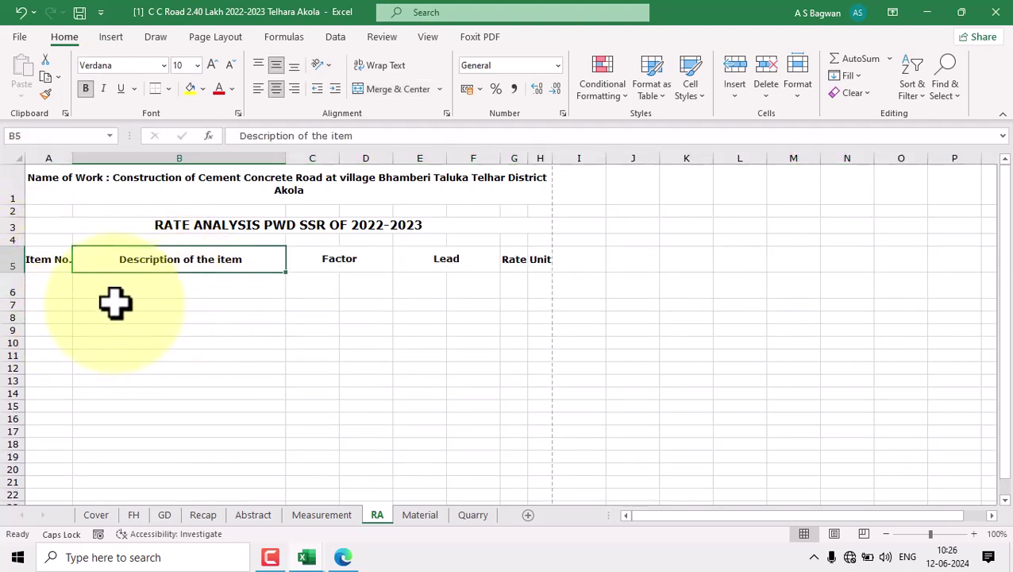
left_click(45, 285)
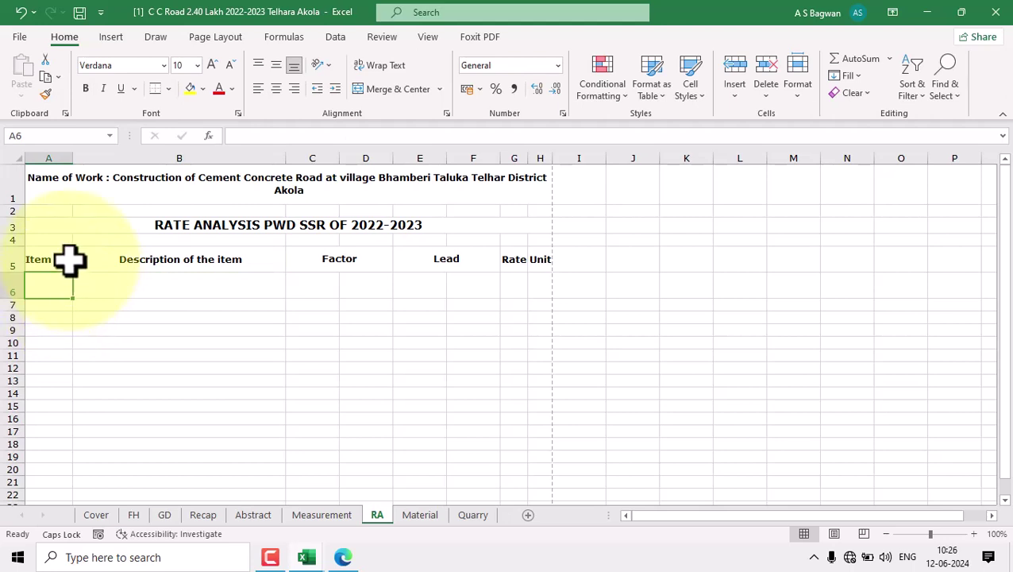
left_click(70, 260)
left_click(249, 326)
left_click(214, 287)
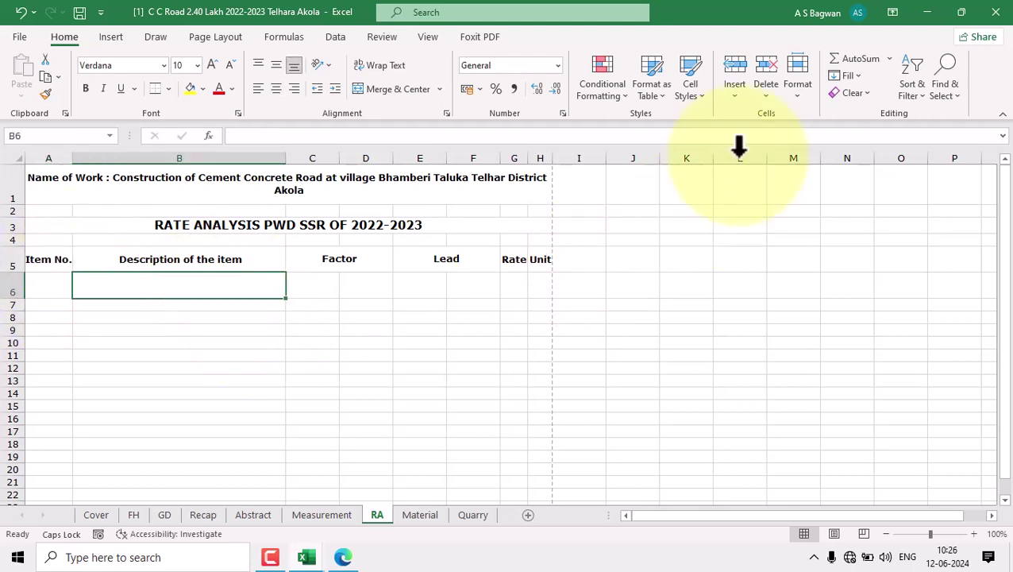
left_click(798, 92)
left_click(869, 158)
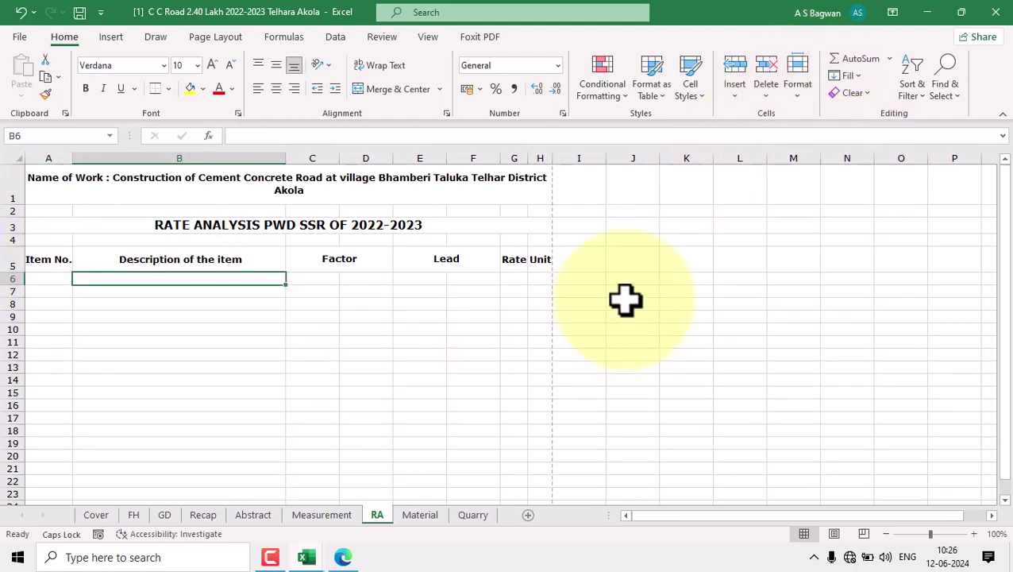
Apply All Borders to the column headings in A5:H5.
left_click_drag(50, 266, 548, 262)
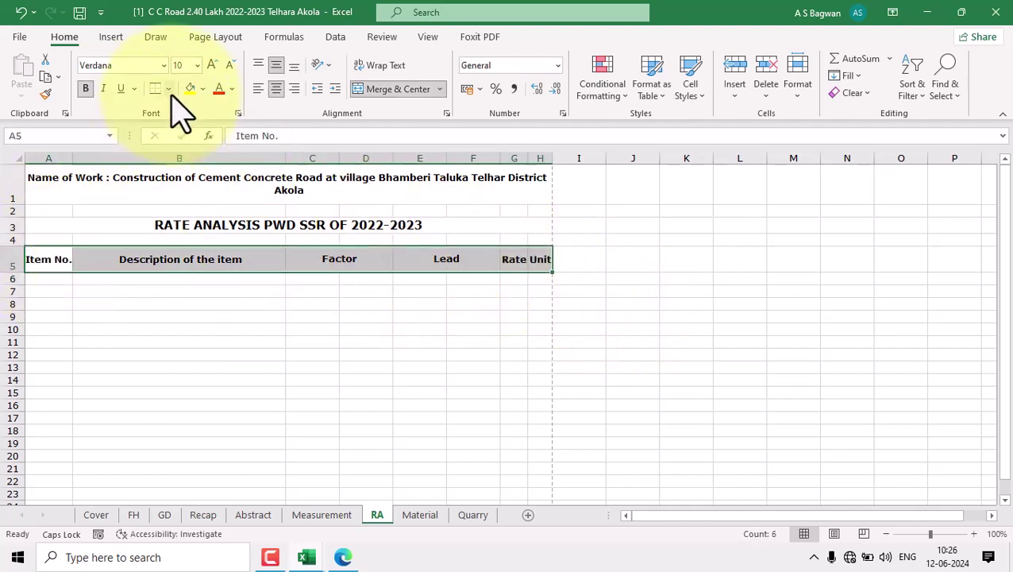
left_click(169, 89)
left_click(194, 240)
left_click(385, 328)
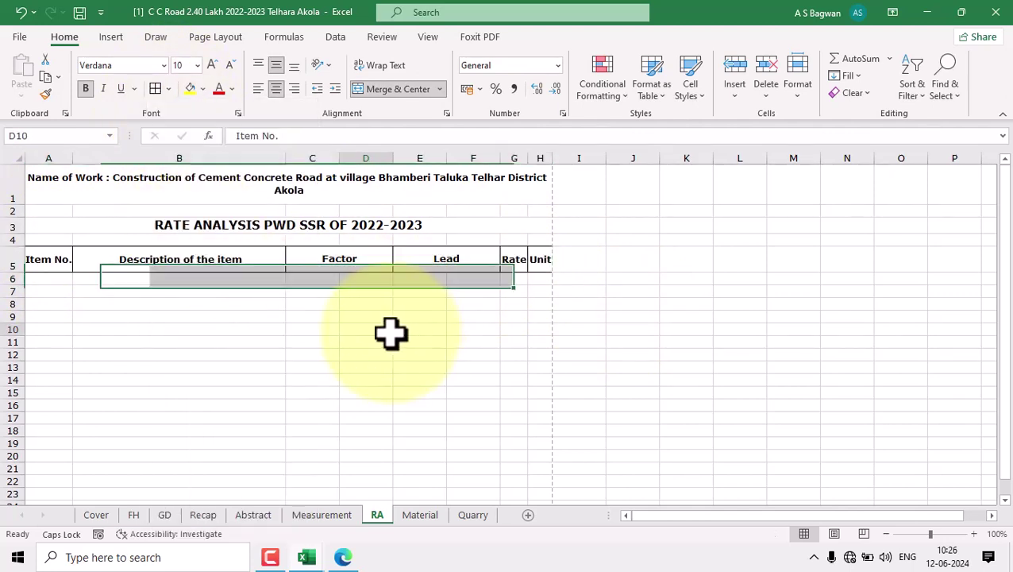
Give the rate analysis heading in row 3 a Top and Bottom Border, and the Name of Work title a Top and Double Bottom Border.
left_click(326, 228)
left_click(169, 89)
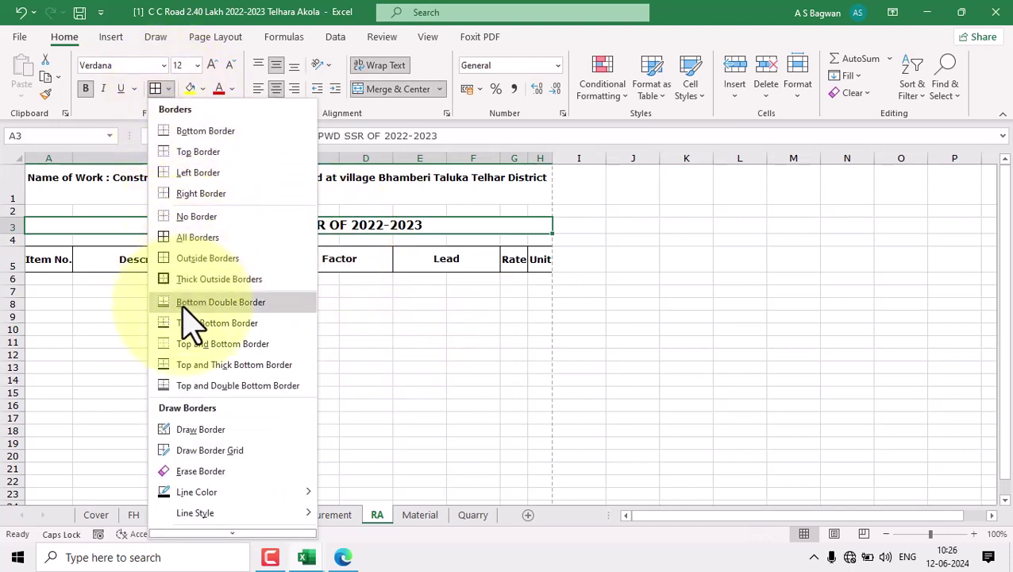
left_click(203, 344)
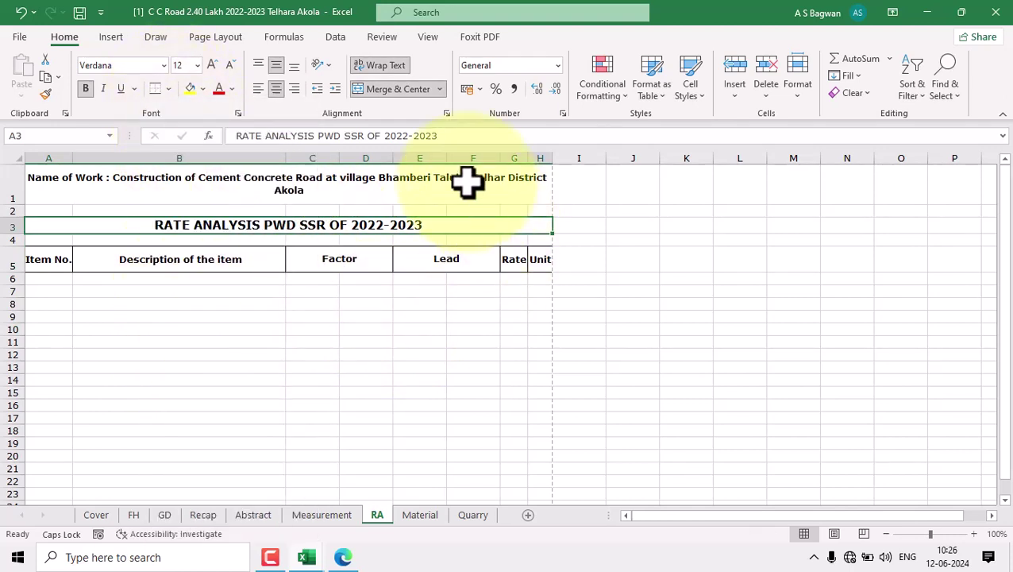
left_click(296, 189)
left_click(170, 89)
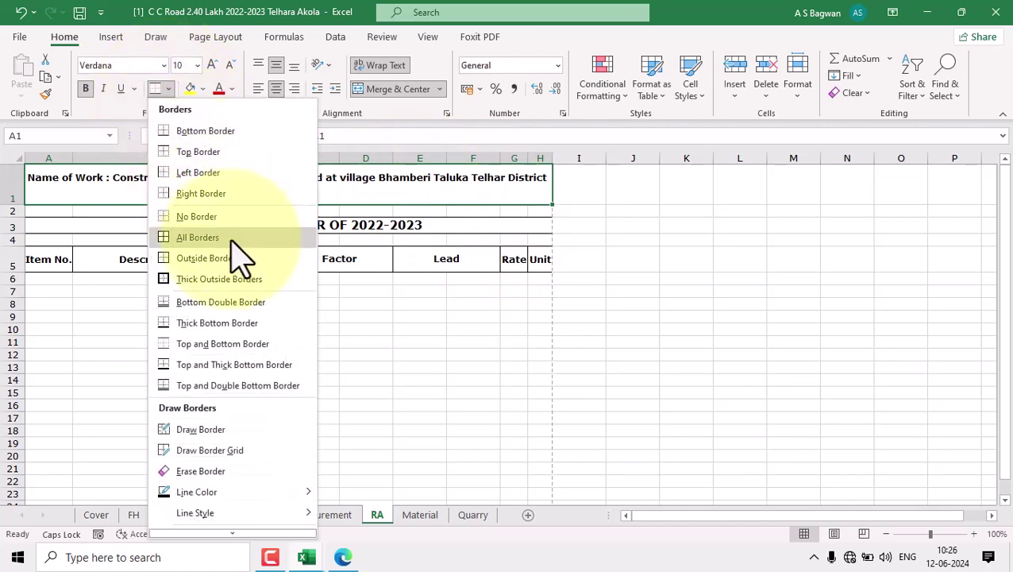
left_click(199, 385)
left_click(579, 355)
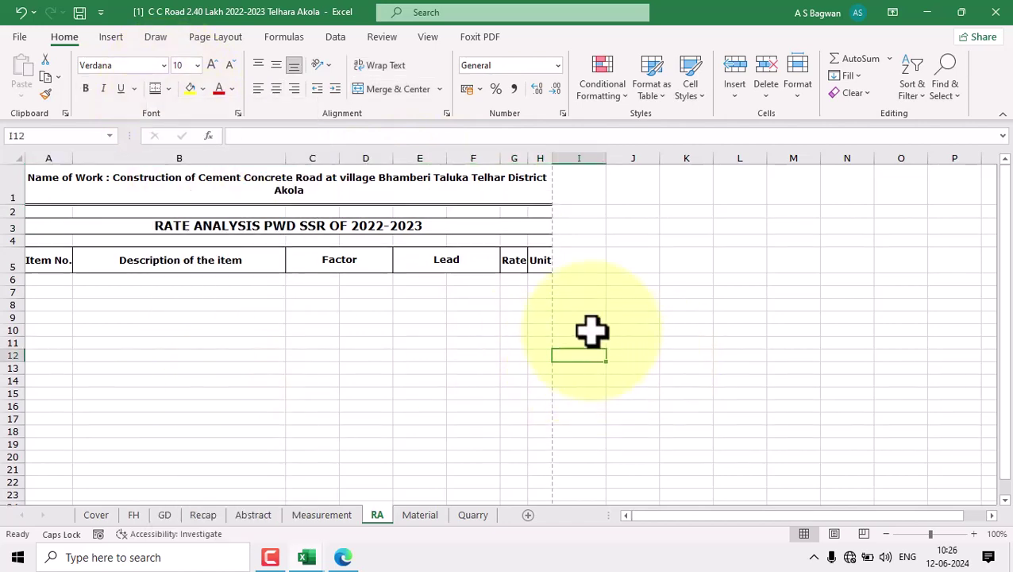
Slightly widen column A and the Rate and Unit columns G and H so their headings fit comfortably.
left_click_drag(74, 157, 81, 158)
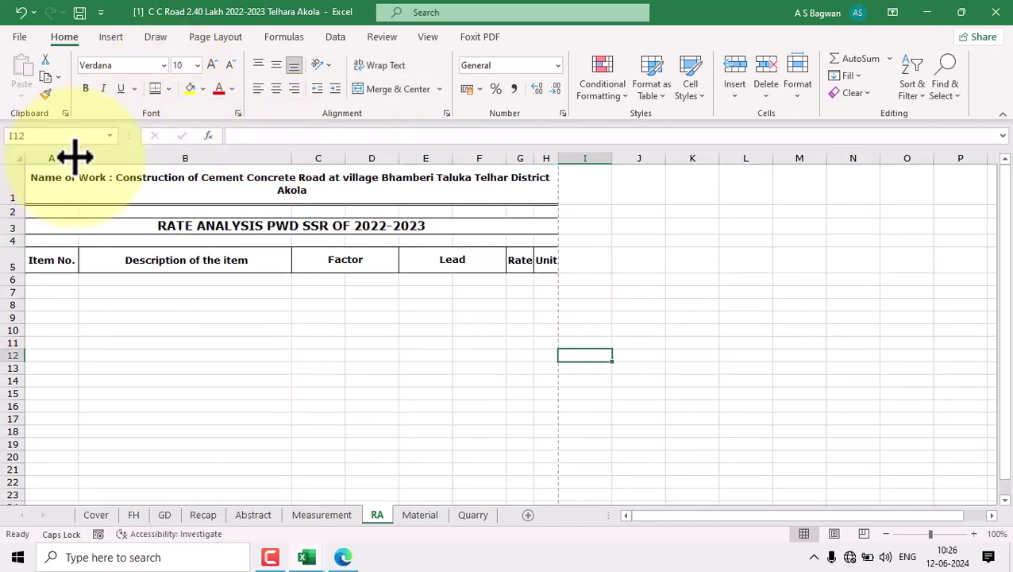
left_click_drag(337, 156, 554, 203)
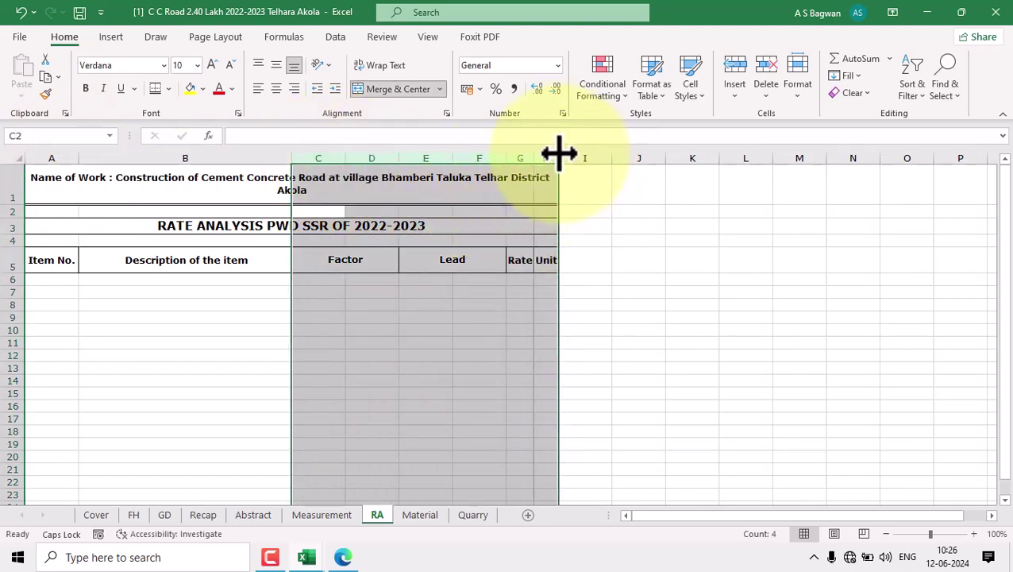
left_click_drag(560, 152, 567, 153)
left_click(688, 280)
Slightly widen the Description of the item column B.
left_click(226, 266)
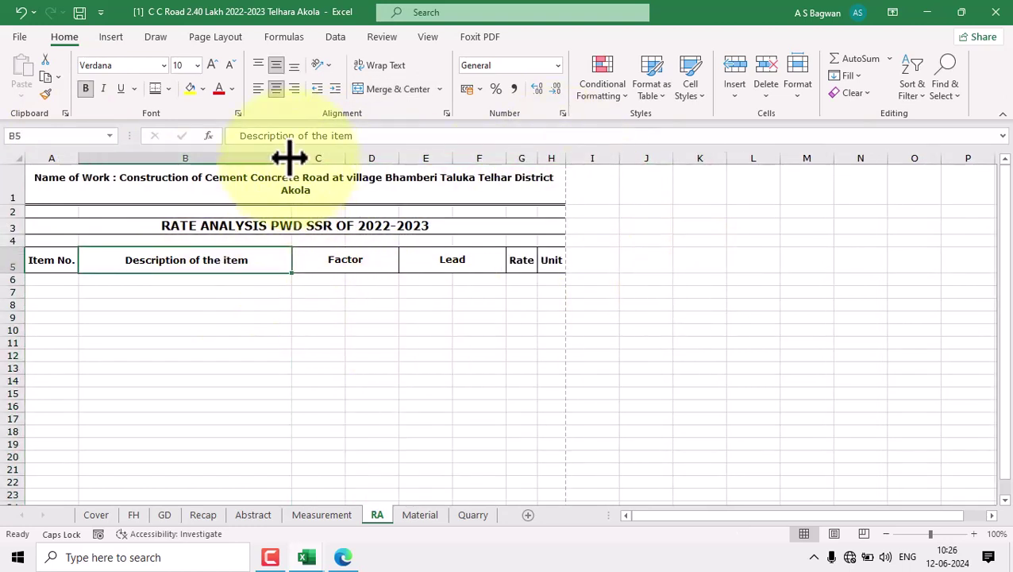
mouse_move(290, 158)
left_mouse_down()
mouse_move(319, 165)
mouse_move(301, 154)
left_mouse_up()
left_click(363, 329)
left_click(342, 256)
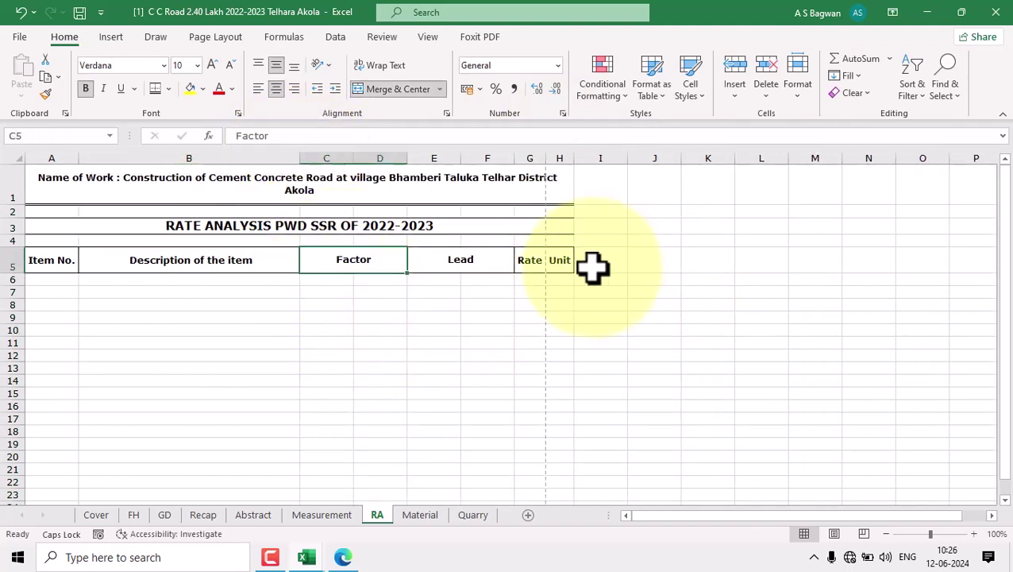
Narrow the Description of the item column B so that the Unit column falls inside the page break.
left_click(560, 259)
left_click(82, 253)
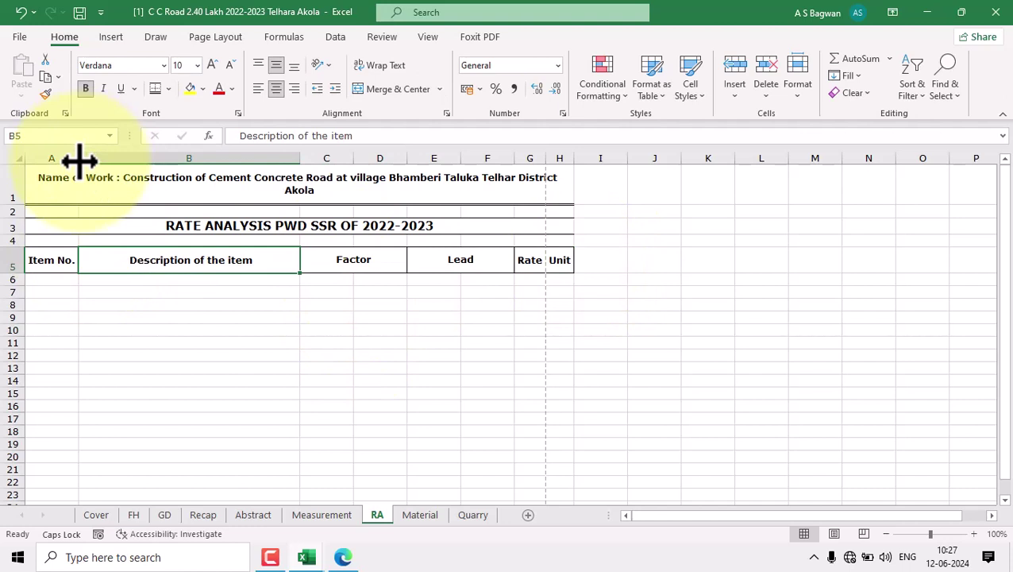
left_click_drag(344, 156, 572, 154)
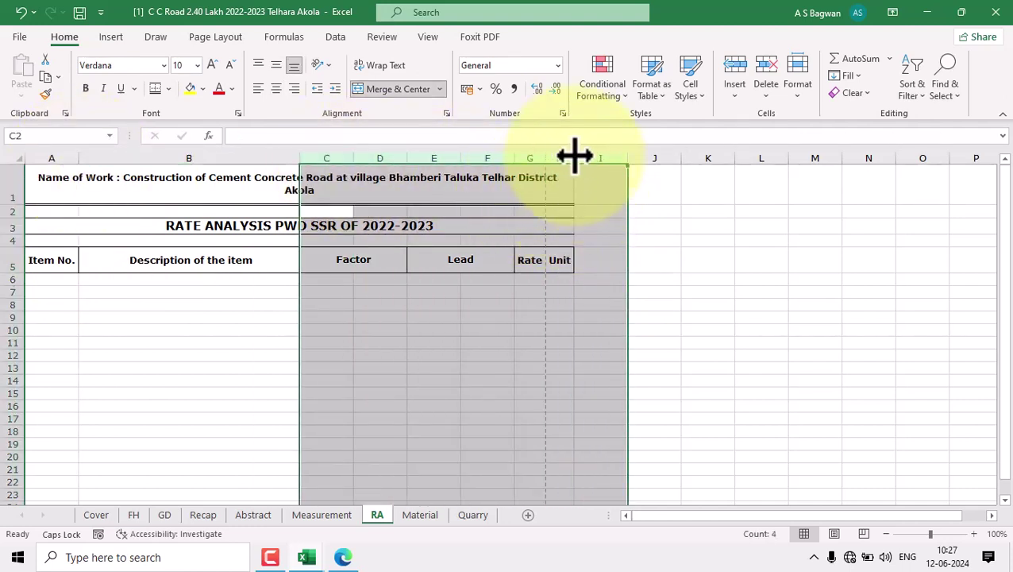
left_click(600, 279)
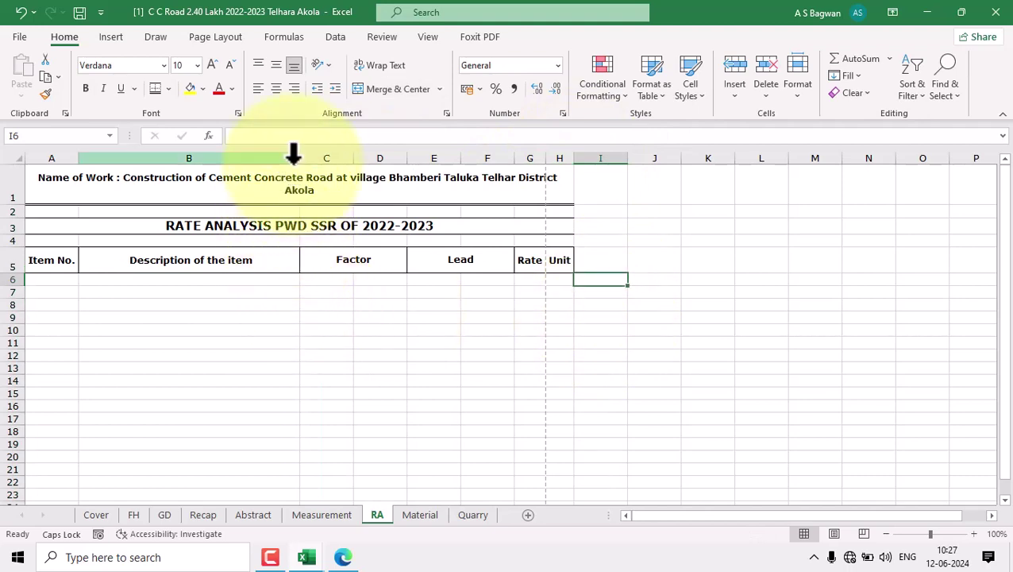
left_click_drag(297, 159, 289, 161)
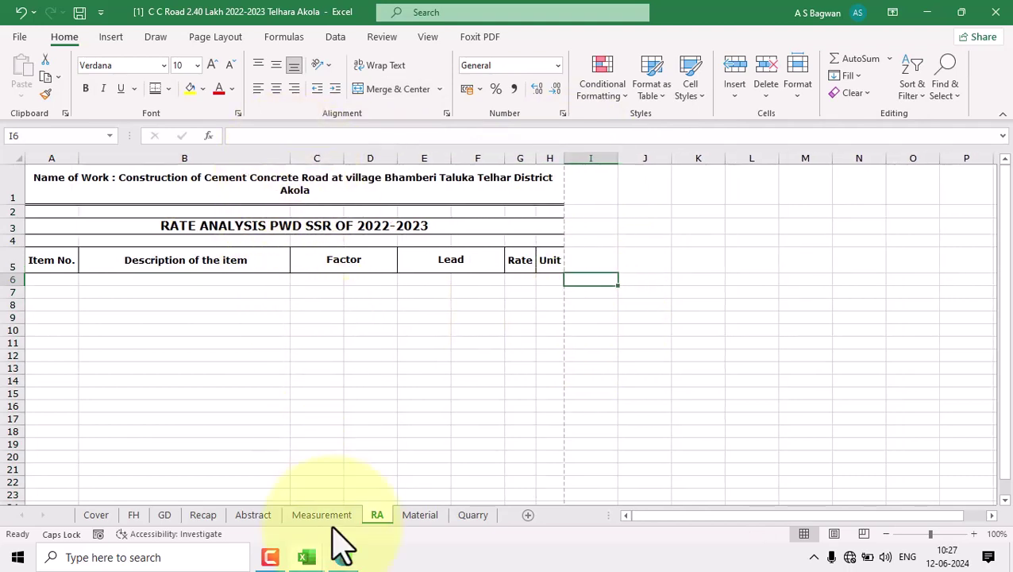
Look up item 01's quantity in the scanned PDF in Edge, and enter factor 1 in C9 and X in D9 of the RA sheet.
left_click(346, 558)
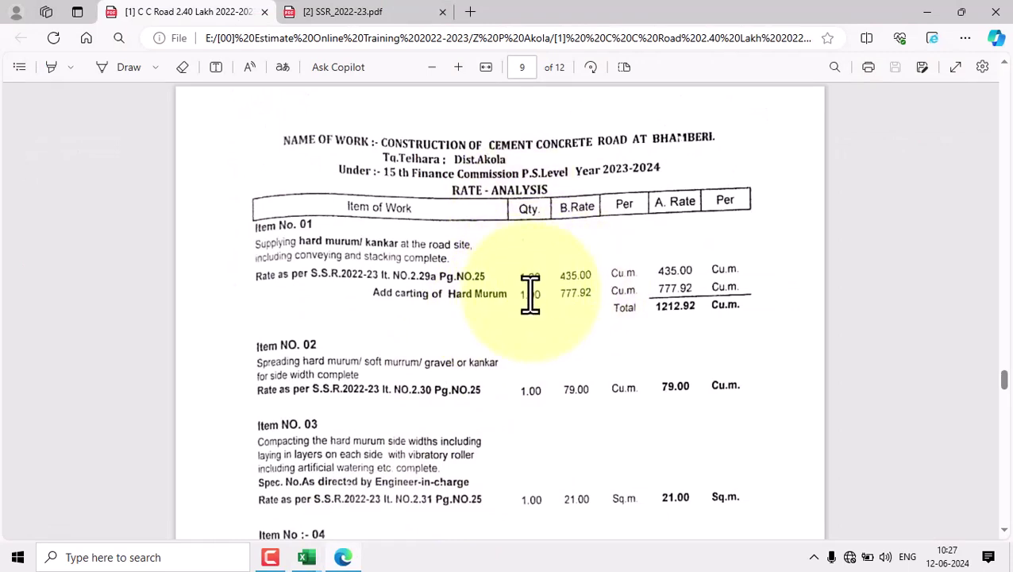
mouse_move(309, 560)
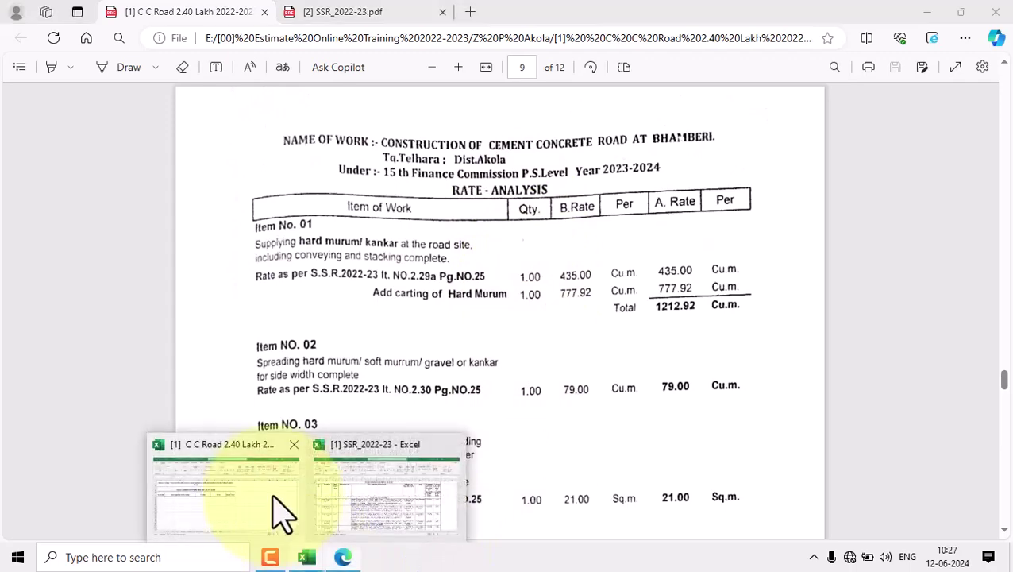
left_click(283, 509)
left_click(330, 320)
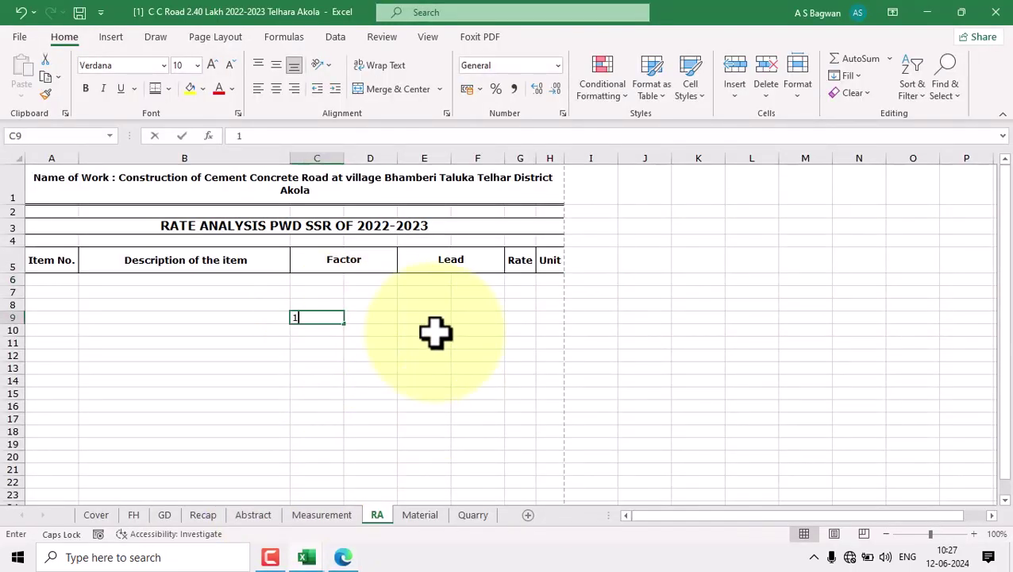
key("Tab")
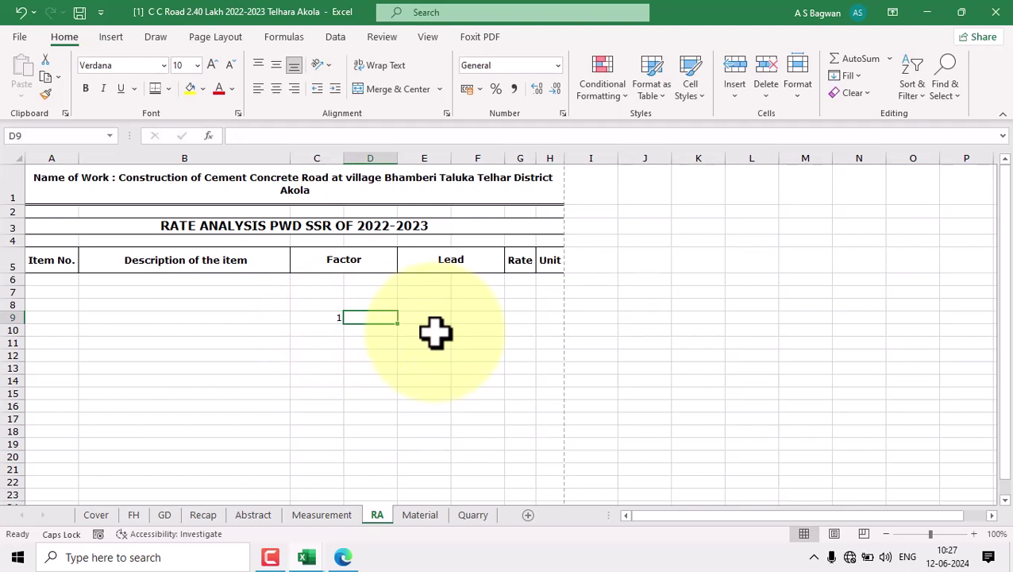
type("x")
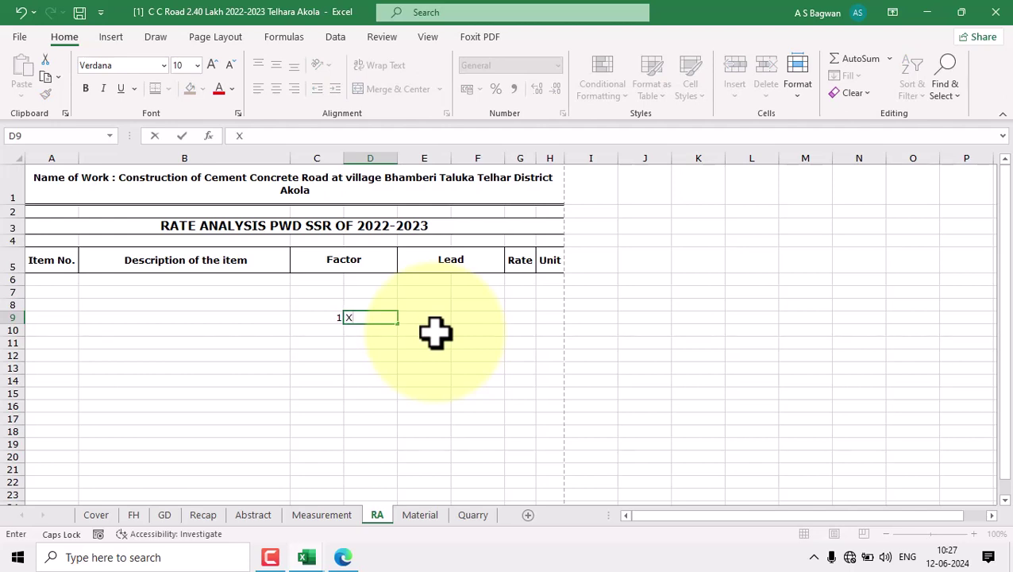
left_click(406, 339)
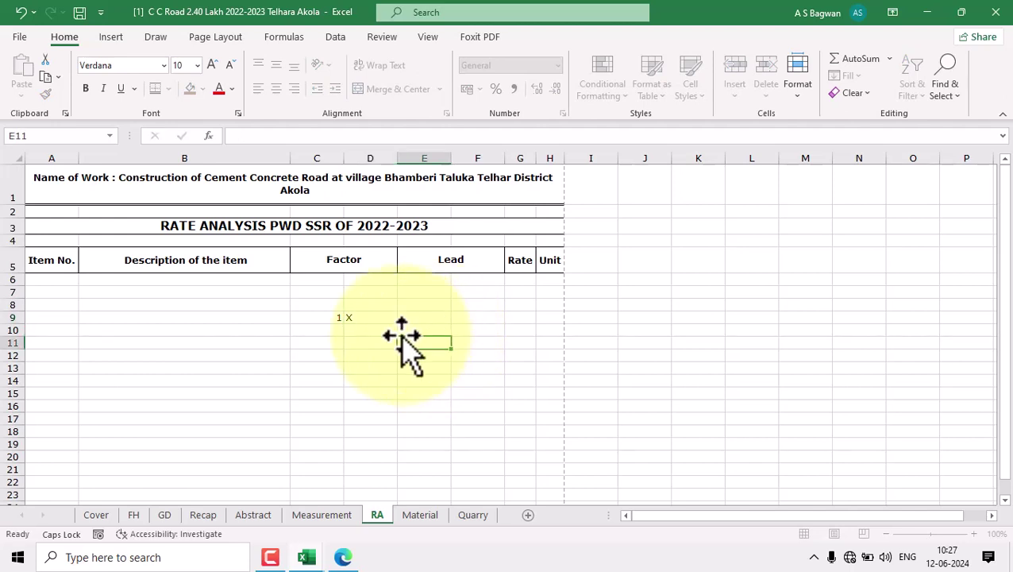
Try a lowercase x in D9 and change it back to a capital X.
left_click(379, 318)
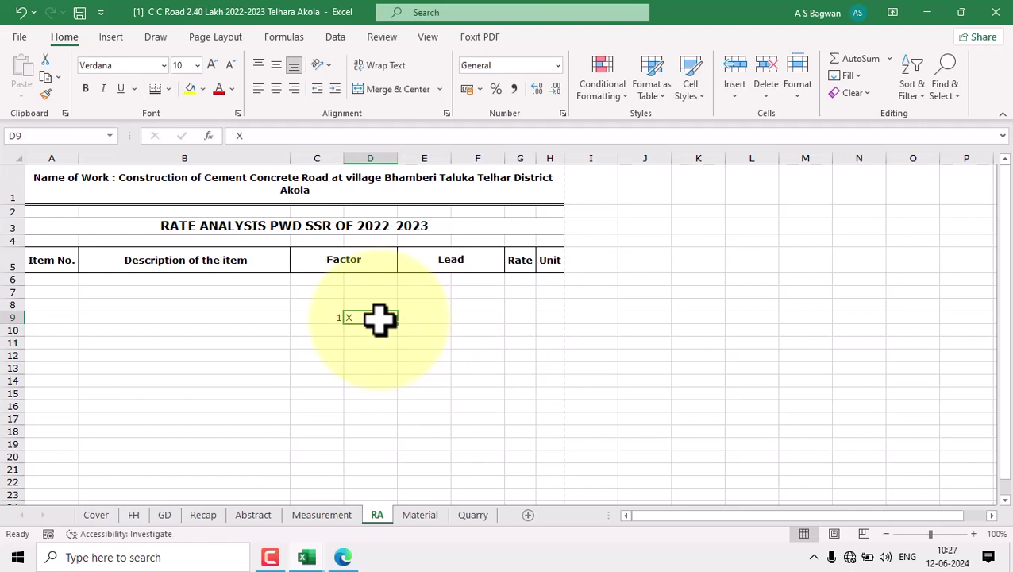
type("x")
left_click(385, 369)
left_click(359, 317)
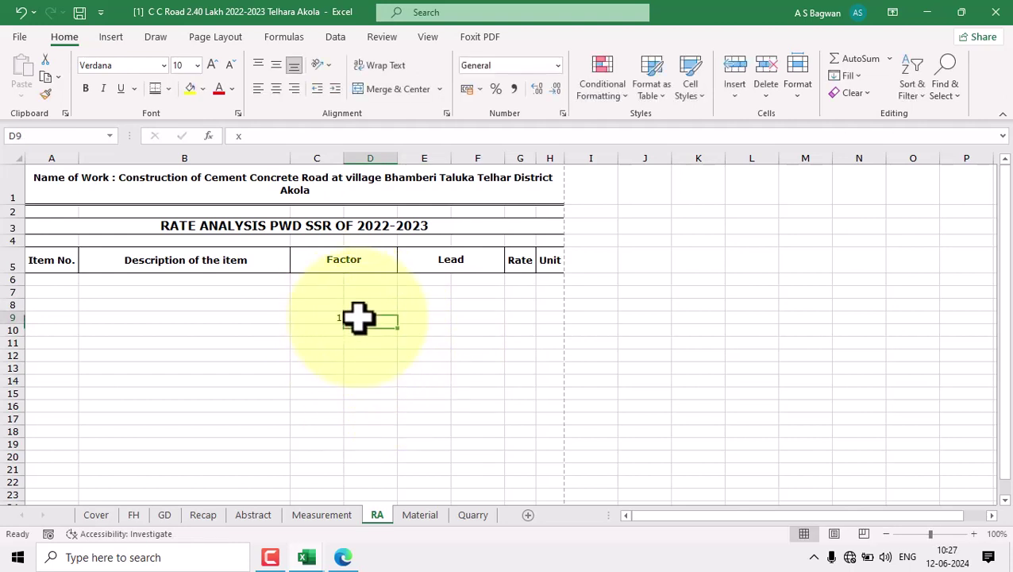
type("X")
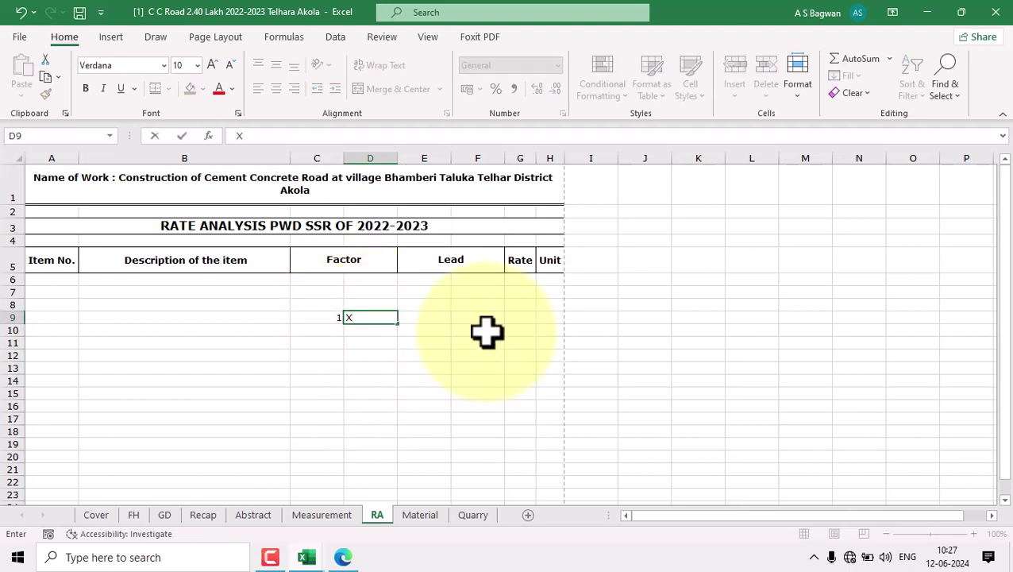
key("Tab")
Check item 01's basic rate in the scanned PDF and enter 435 in G9 under Rate.
left_click(343, 557)
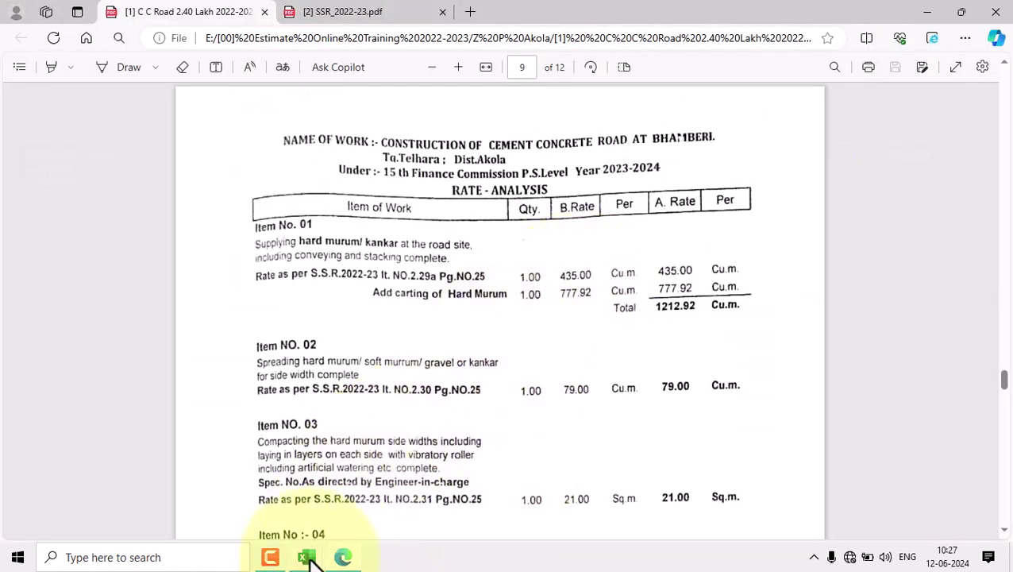
left_click(308, 558)
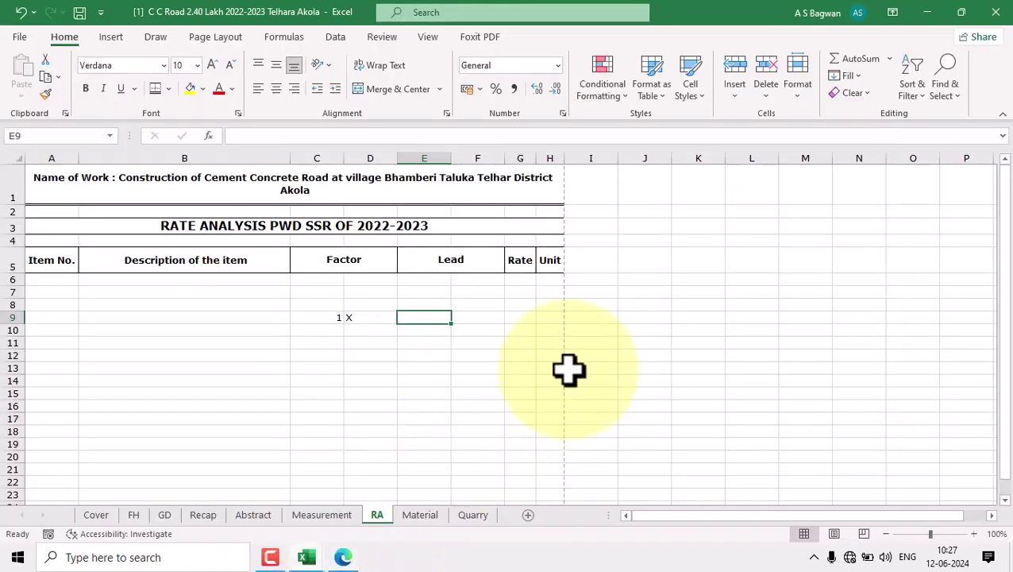
left_click(520, 321)
type("435")
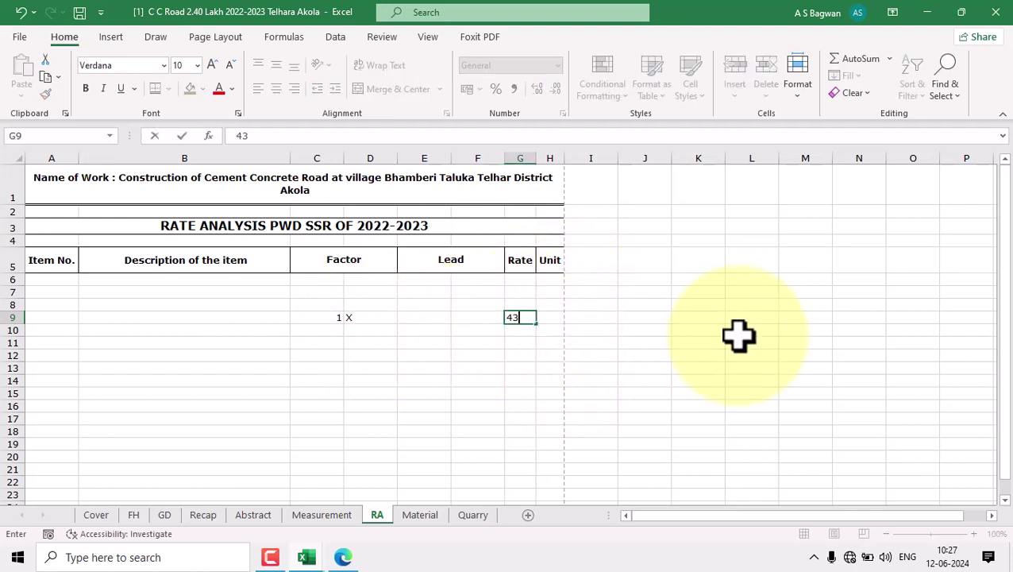
key("Return")
Format the rate in G9 with two decimal places.
left_click(524, 316)
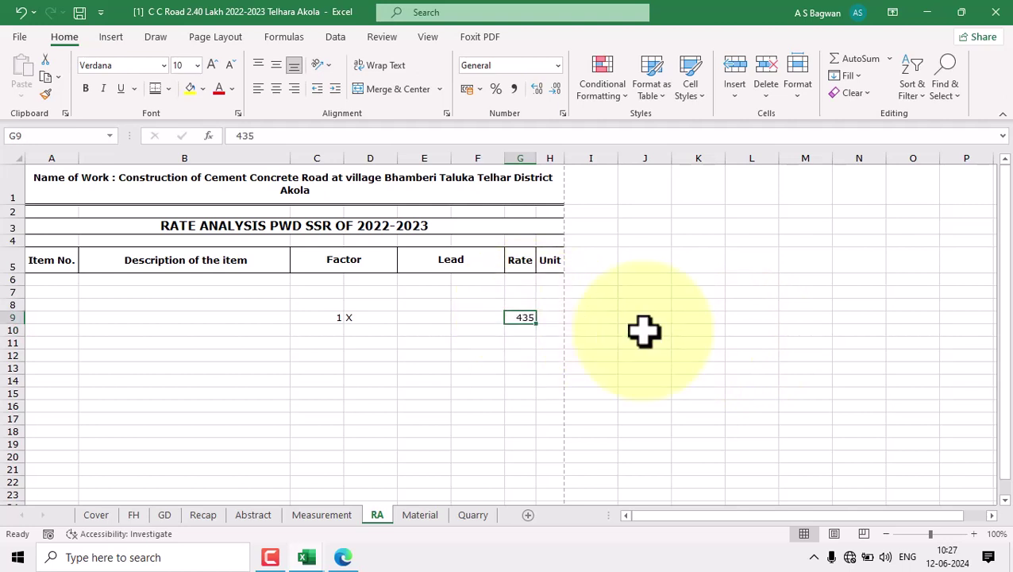
left_click(538, 88)
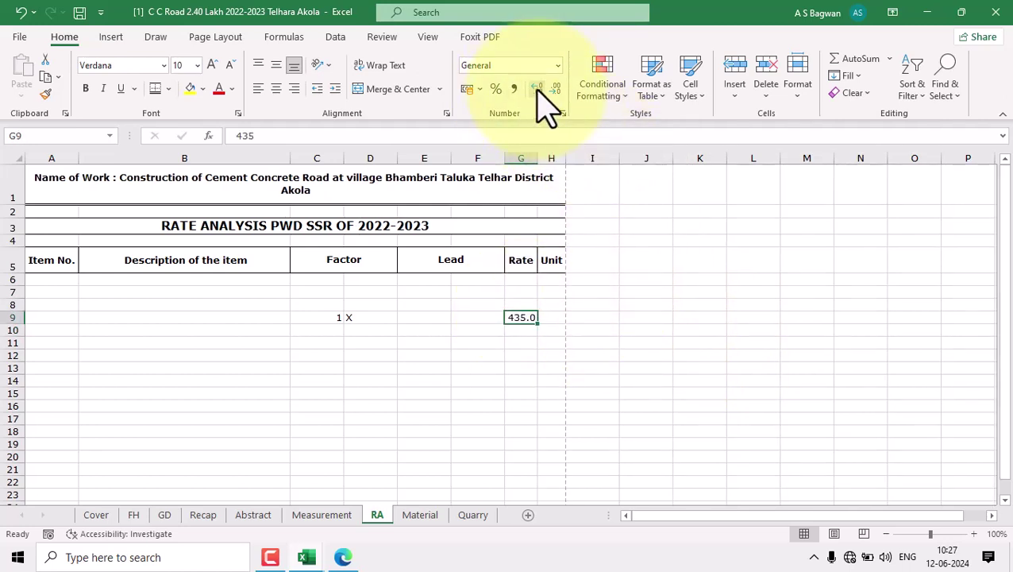
left_click(538, 89)
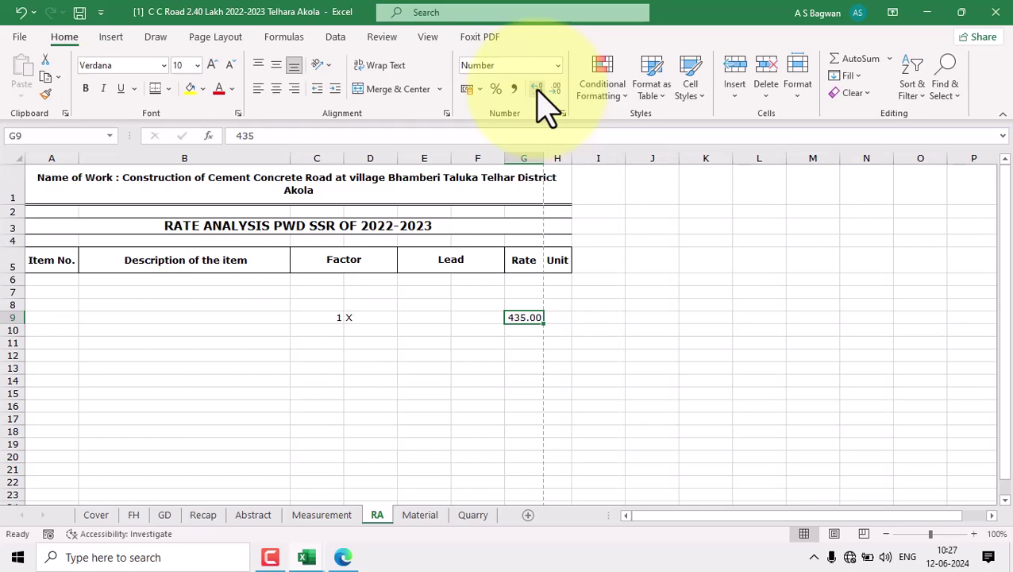
left_click(559, 306)
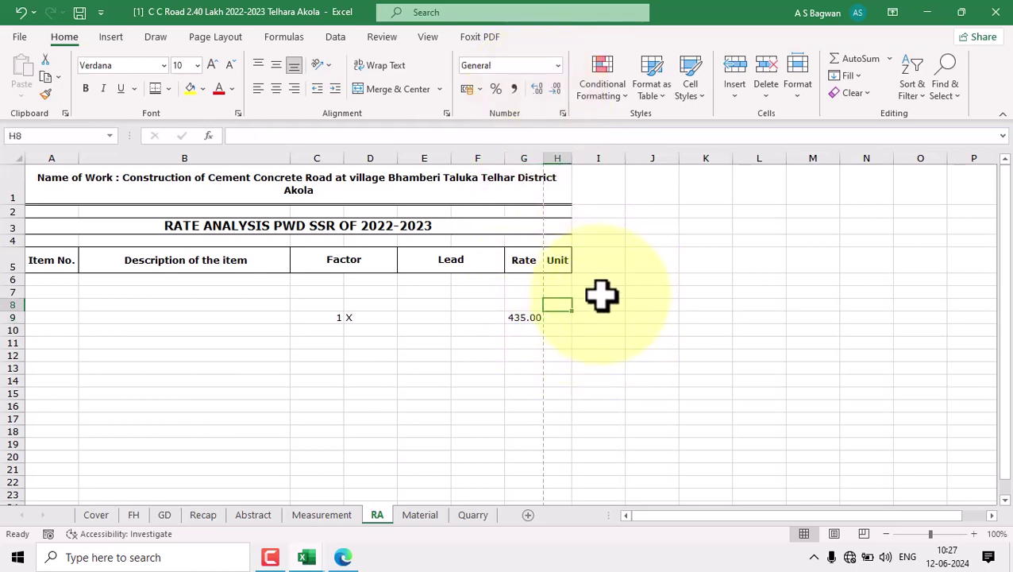
Check item 01 in the scanned PDF in Edge, and clear the factor 1 and X from C9:D9 of the RA sheet.
left_click(343, 557)
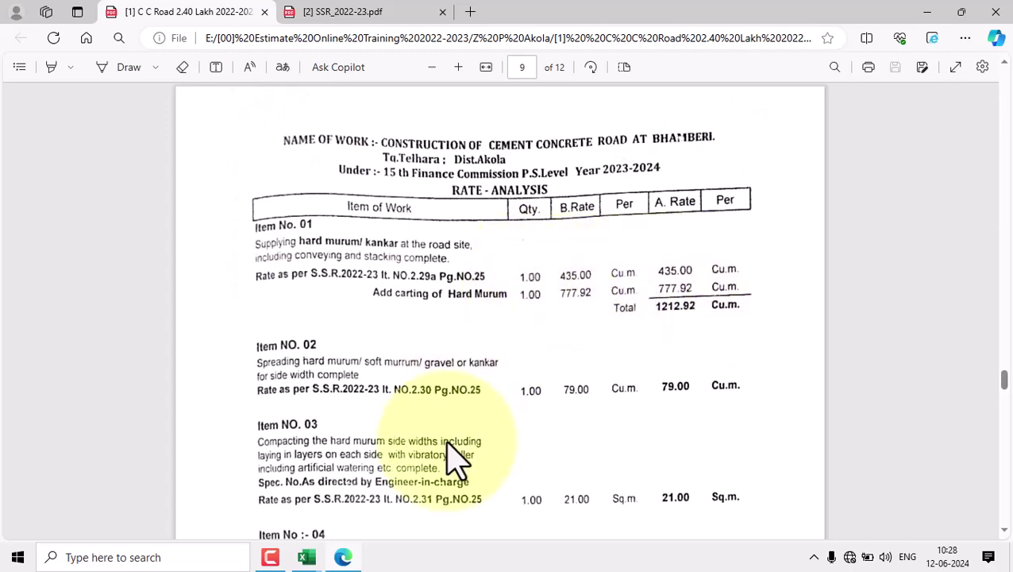
mouse_move(307, 558)
left_click(250, 504)
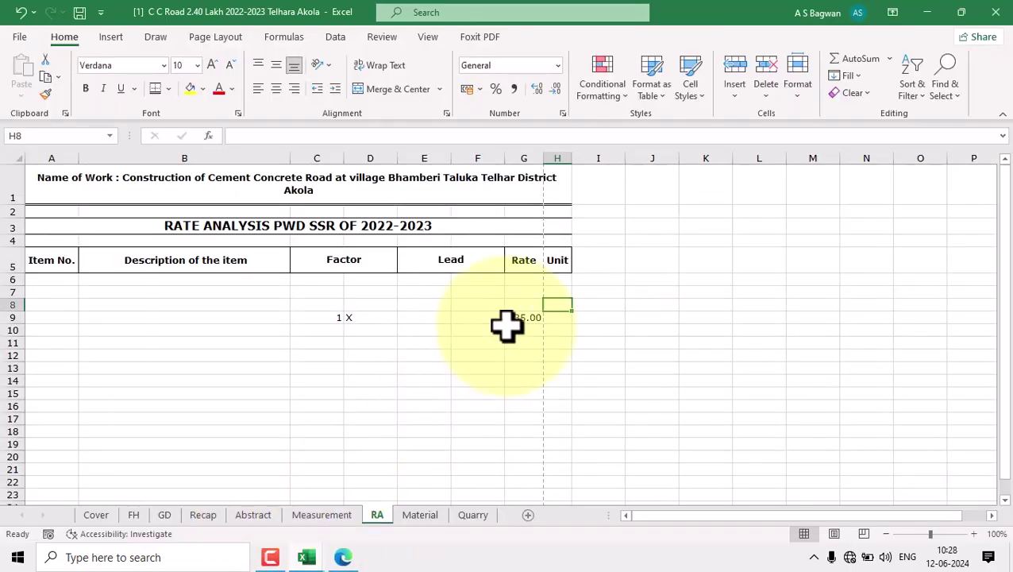
left_click(516, 318)
left_click_drag(331, 316, 367, 318)
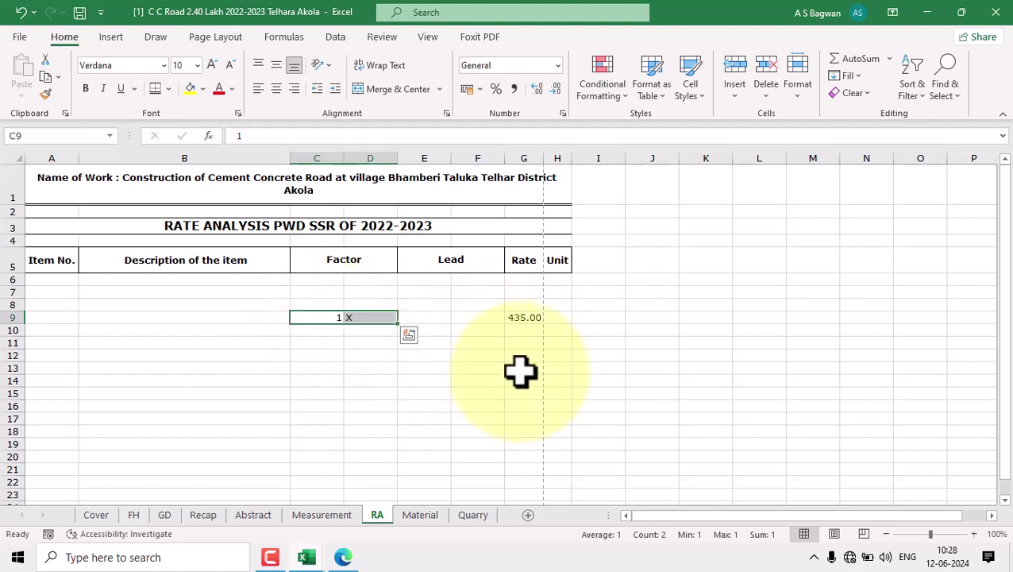
left_click(524, 318)
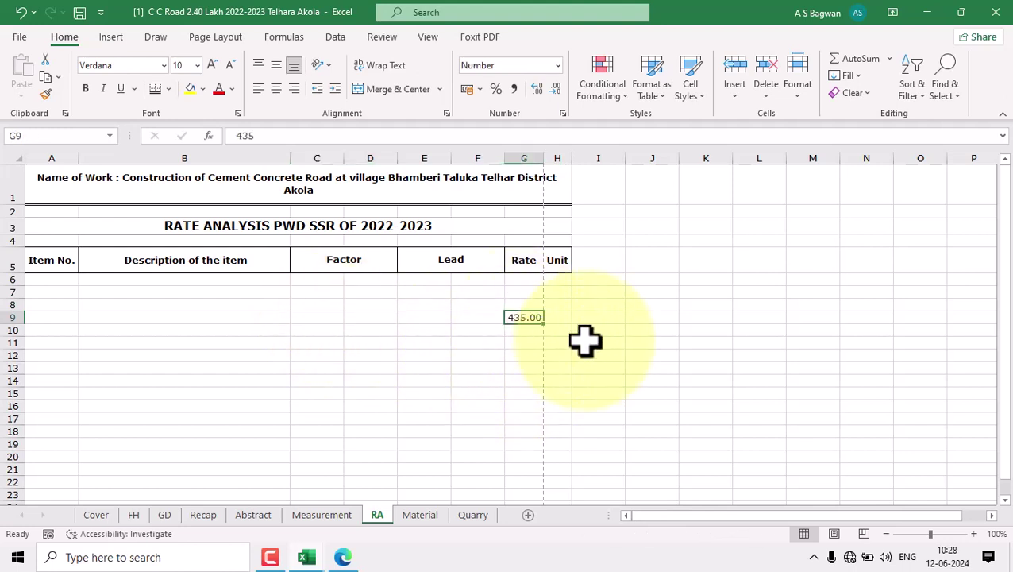
Check item 01's carting line in the scanned PDF in Edge, and enter "Add Lead Charge for Murum" in B10 of the RA sheet.
left_click(302, 331)
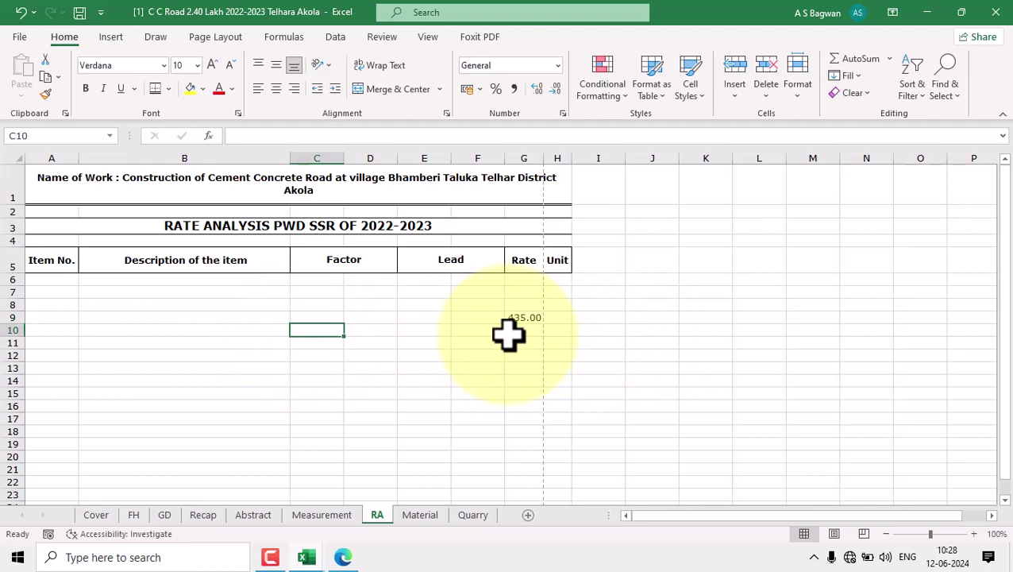
left_click(280, 330)
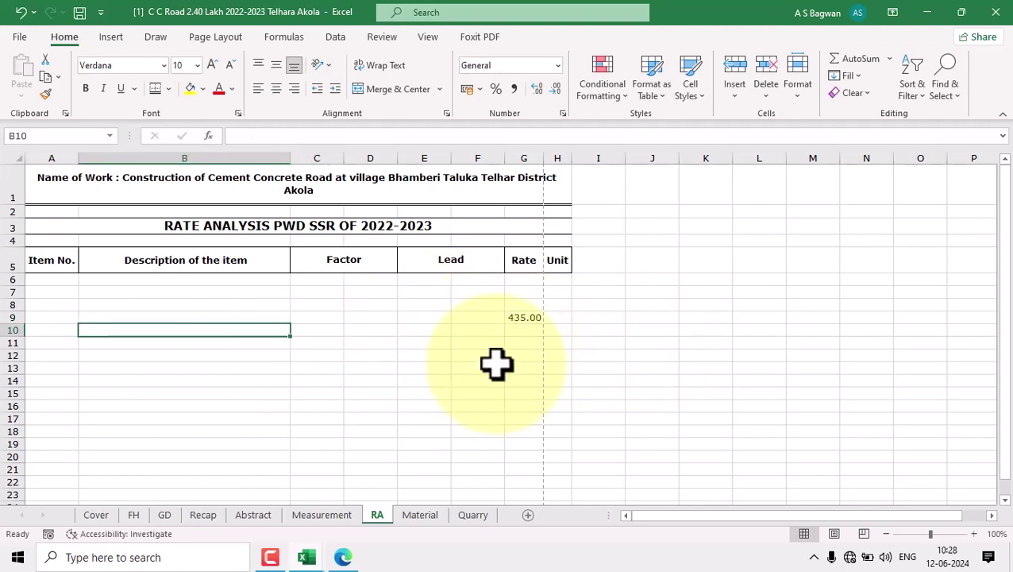
left_click(341, 558)
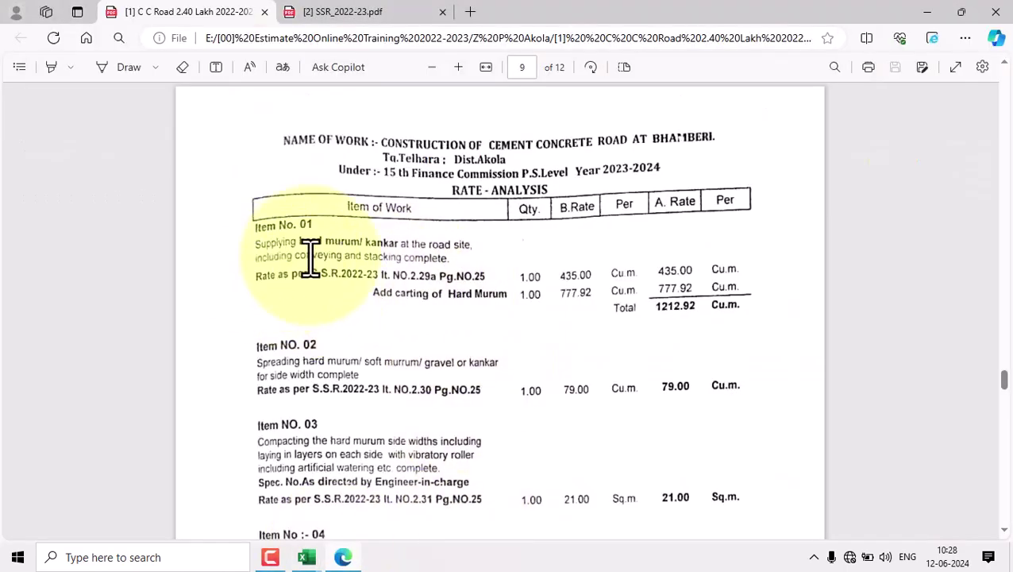
mouse_move(307, 557)
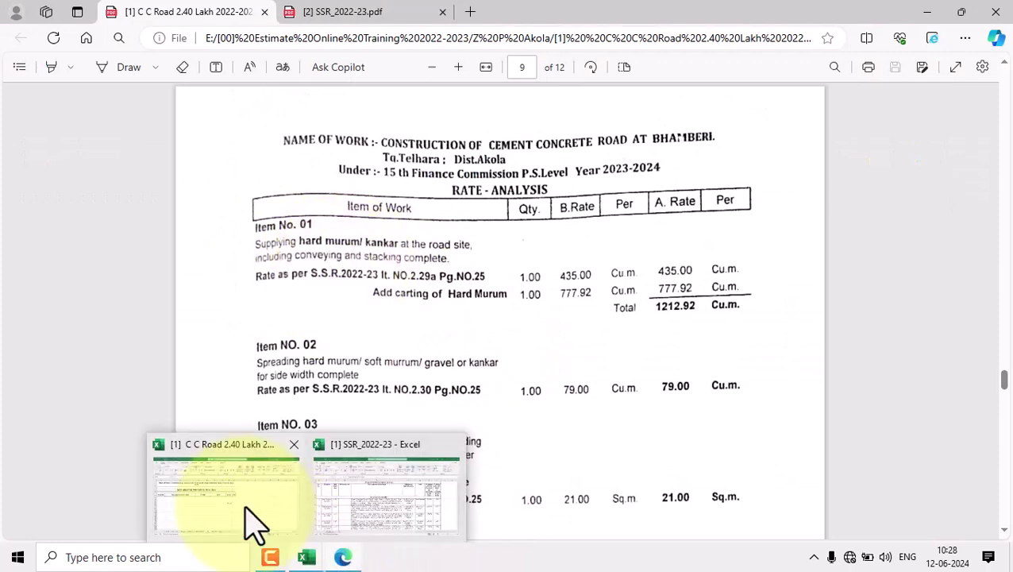
left_click(256, 525)
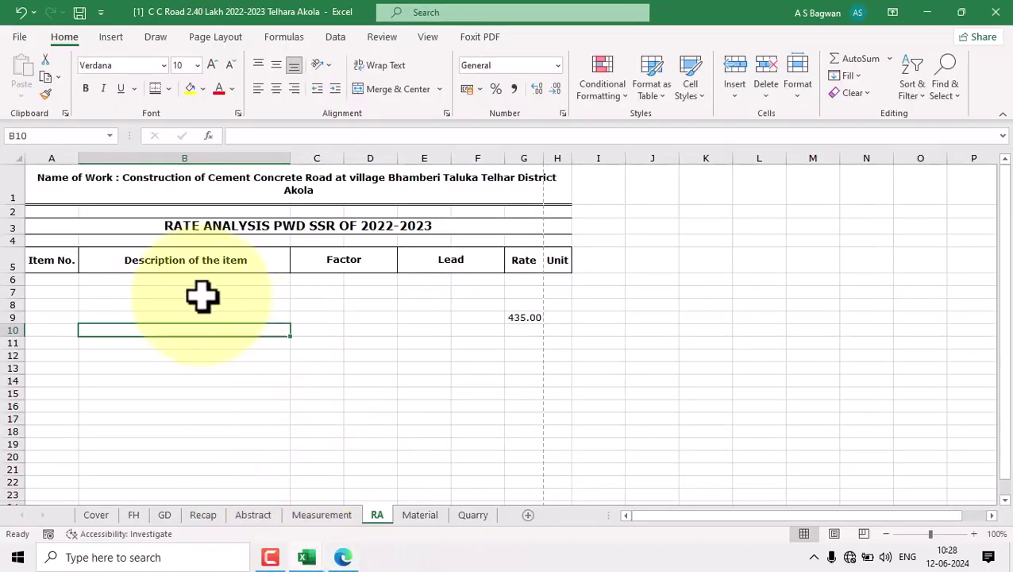
left_click(64, 291)
left_click(183, 305)
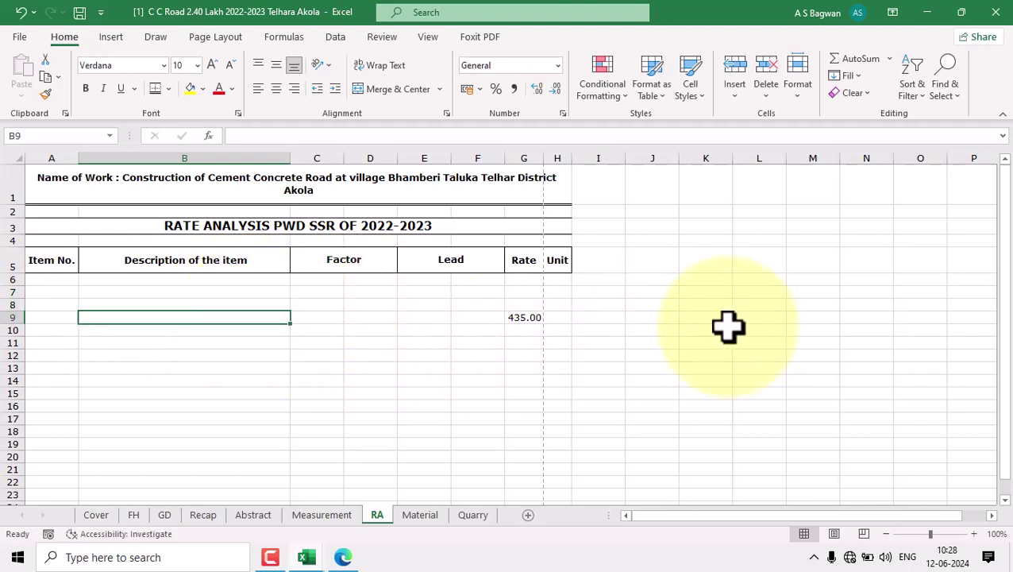
left_click(275, 330)
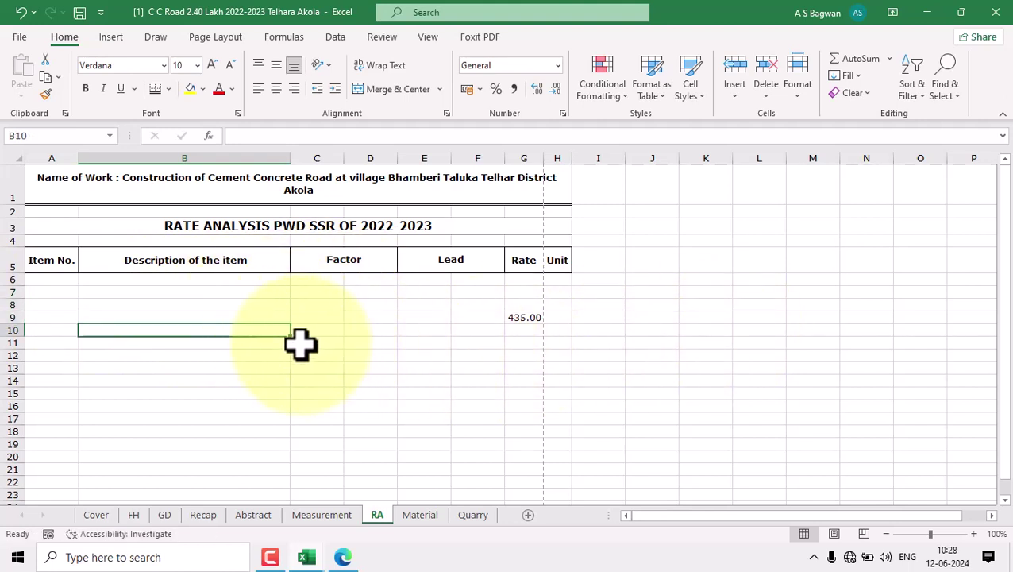
type("a")
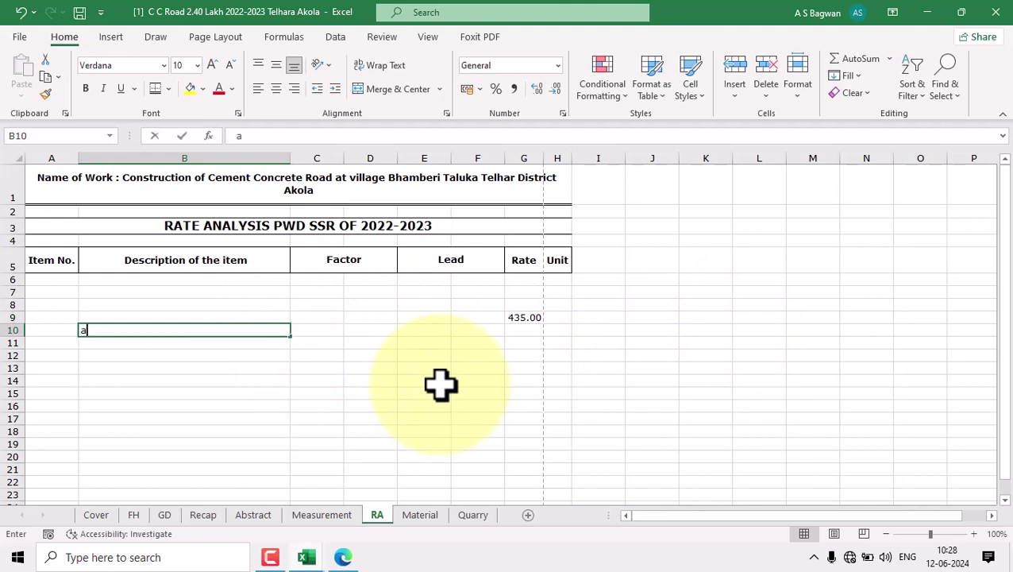
type("dd Lead Charge for Murum")
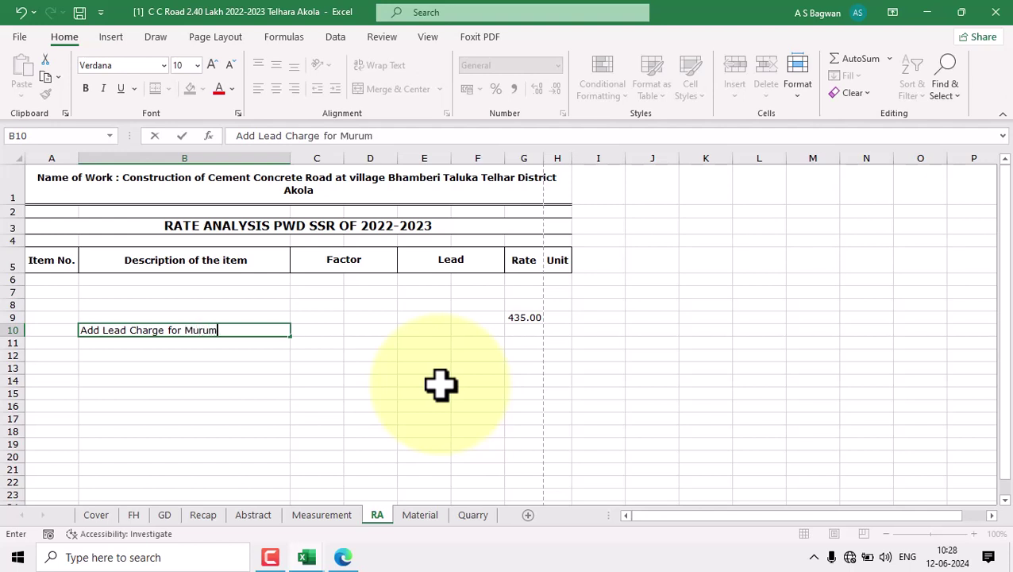
key("Tab")
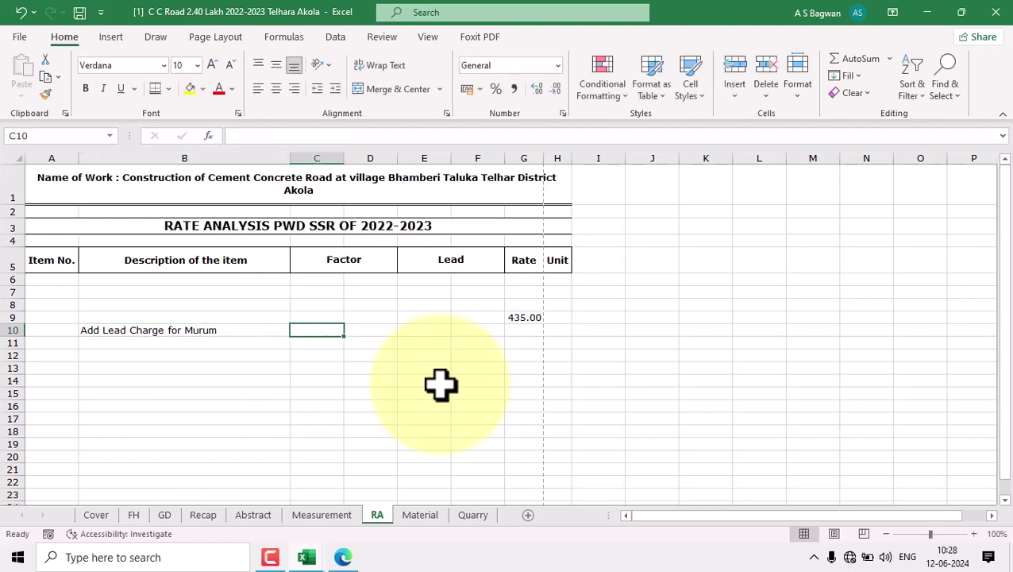
Enter factor 1 in C10 and a capital X in D10 for the murum lead charge.
left_click_drag(423, 199, 444, 262)
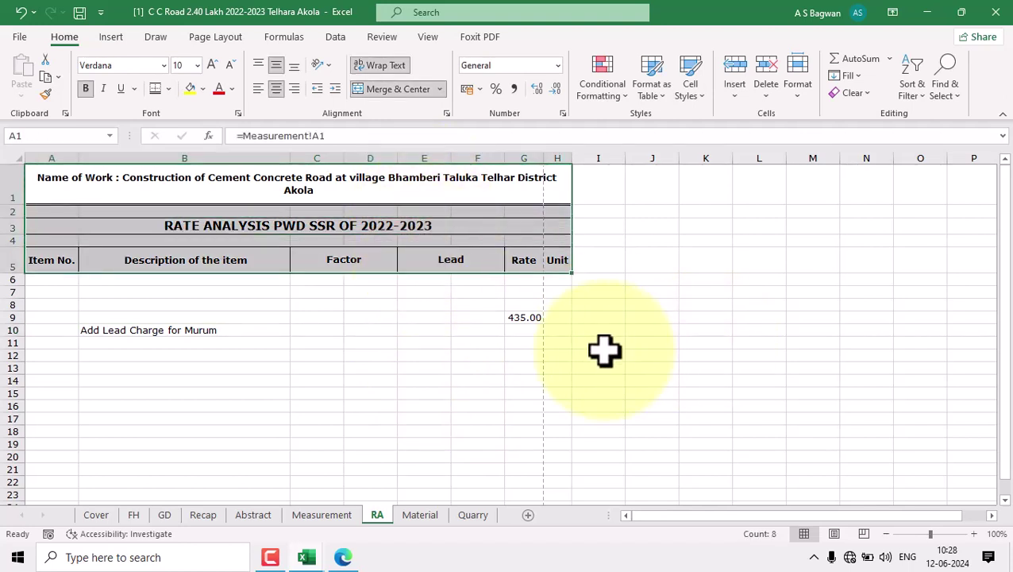
left_click(324, 330)
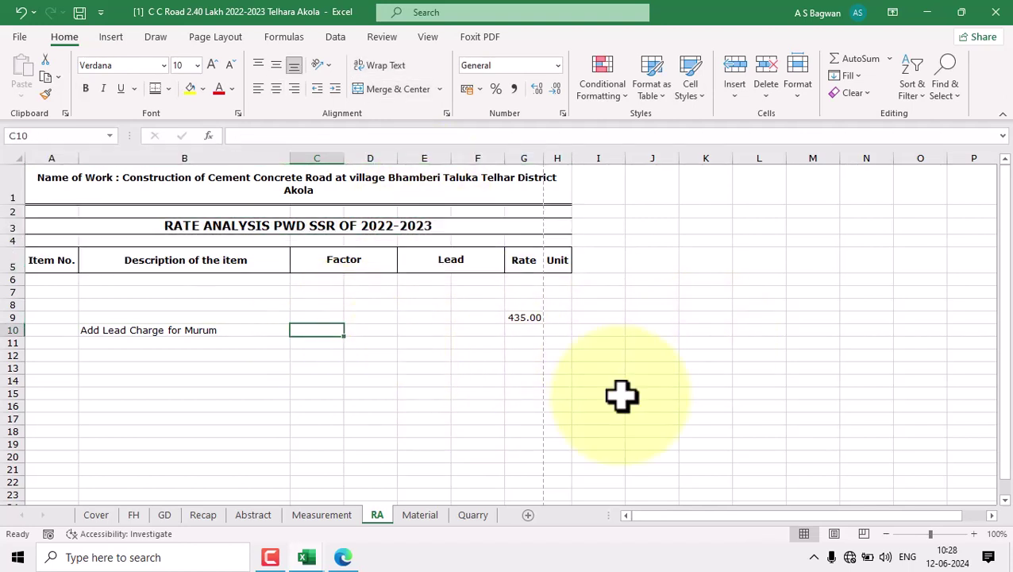
type("1")
key("Tab")
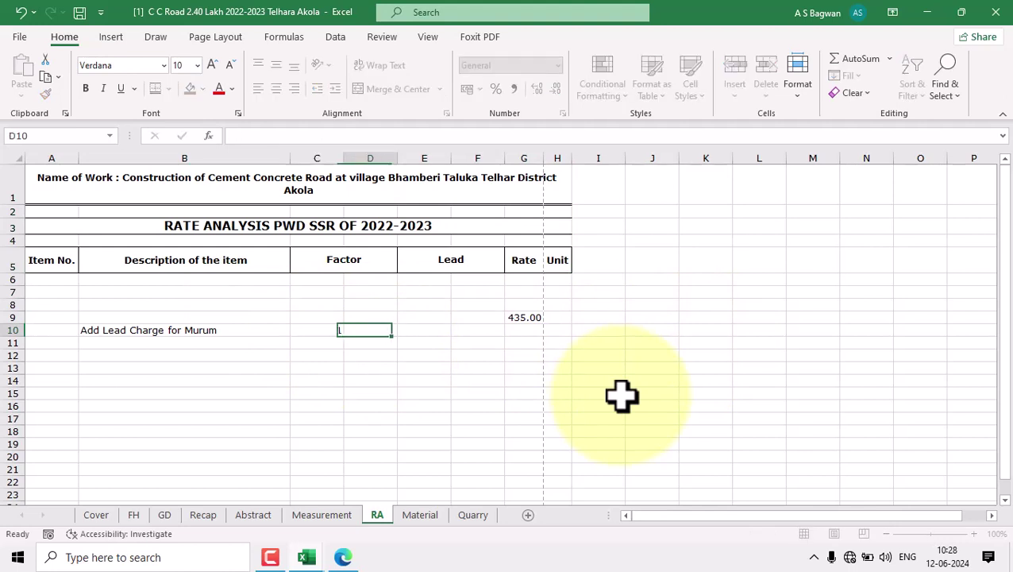
type("X")
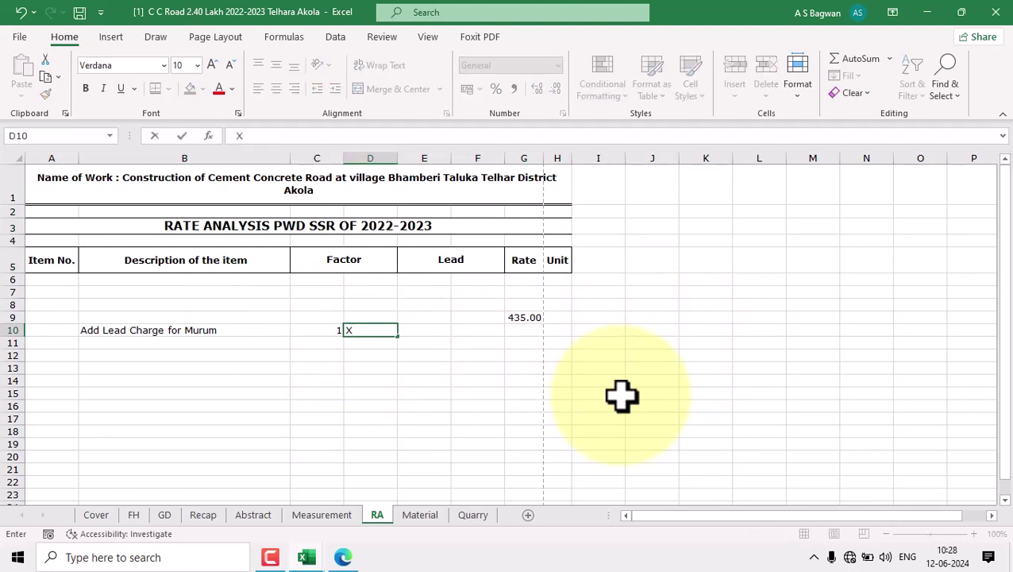
key("Tab")
Look up the hard murum carting rate in the scanned PDF in Edge, and enter 77.92 in E10 under Lead.
left_click(342, 556)
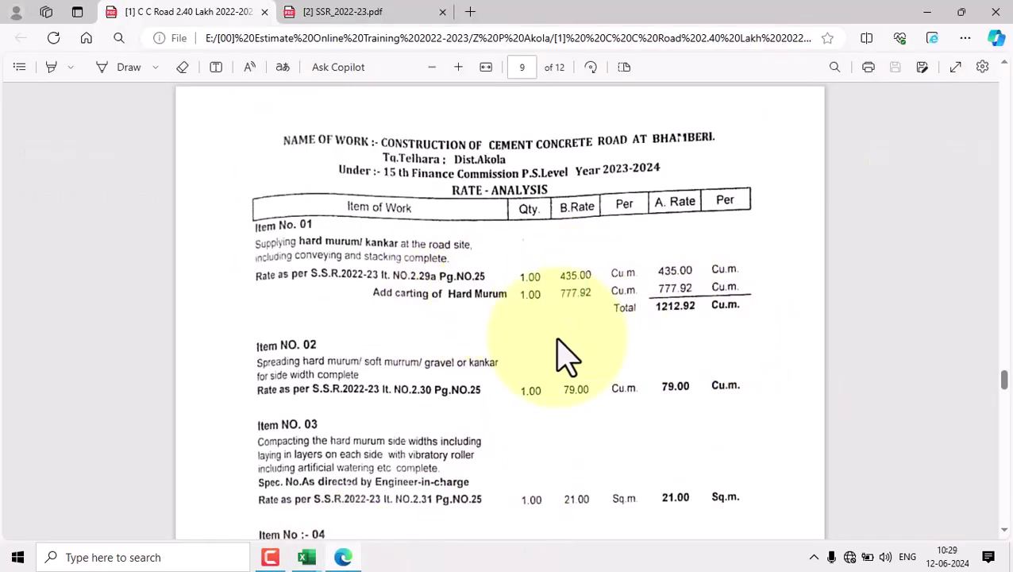
mouse_move(306, 555)
left_click(373, 457)
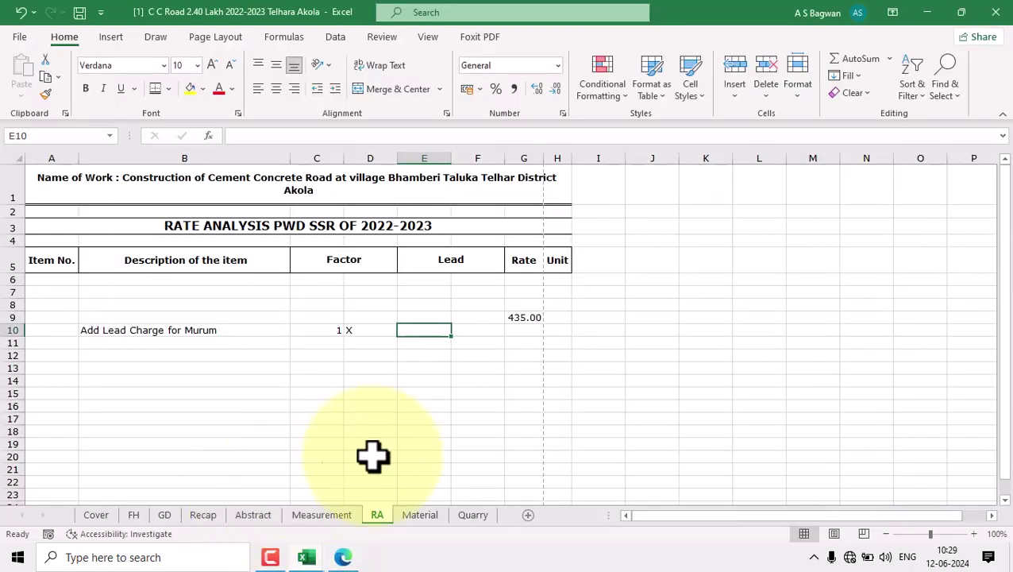
left_click(457, 366)
left_click(430, 332)
type("77.9")
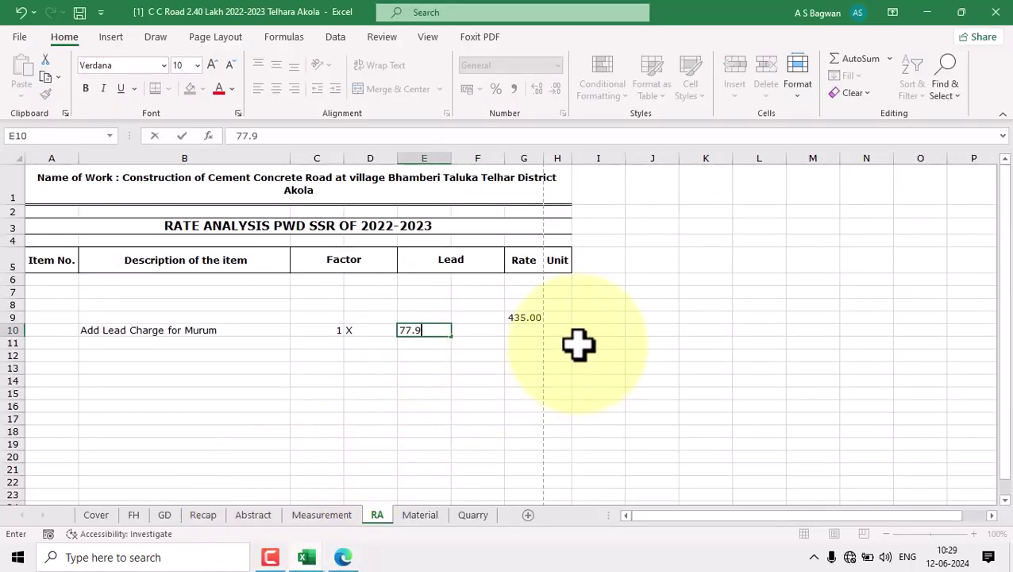
key("Return")
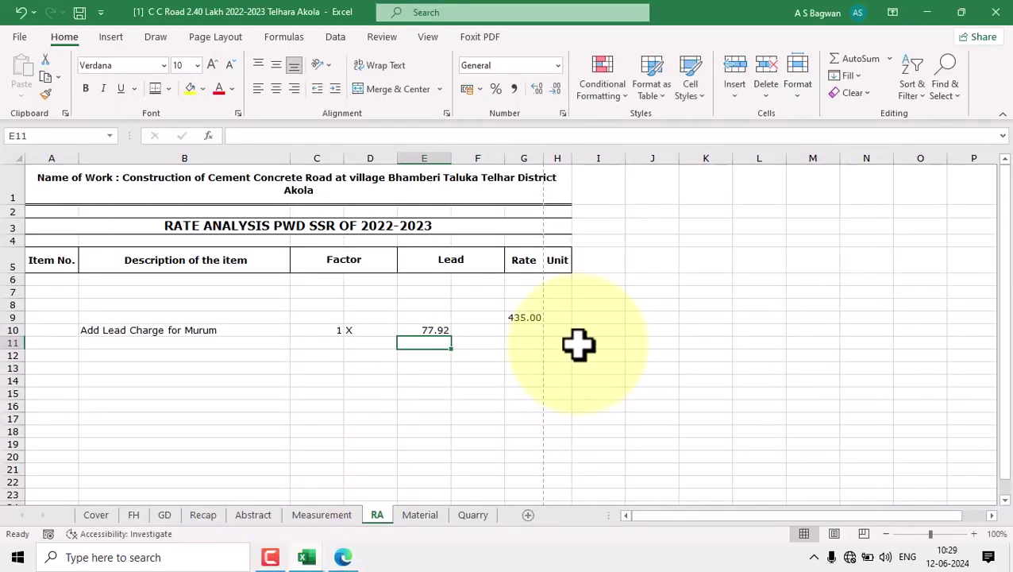
Recheck the carting rate in the scanned PDF in Edge and correct the lead value in E10 to 777.92.
left_click(424, 332)
left_click(342, 558)
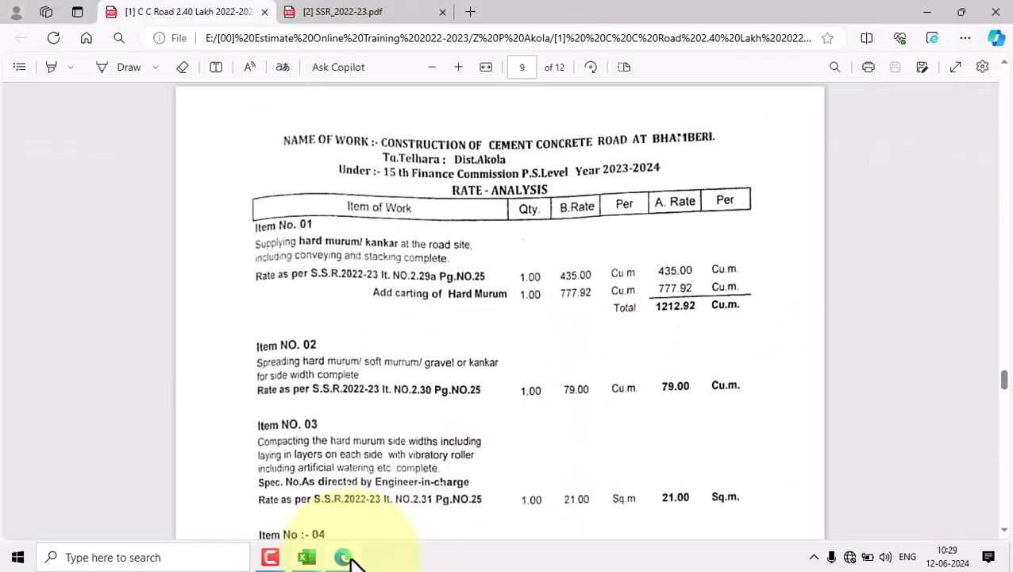
mouse_move(308, 559)
left_click(282, 509)
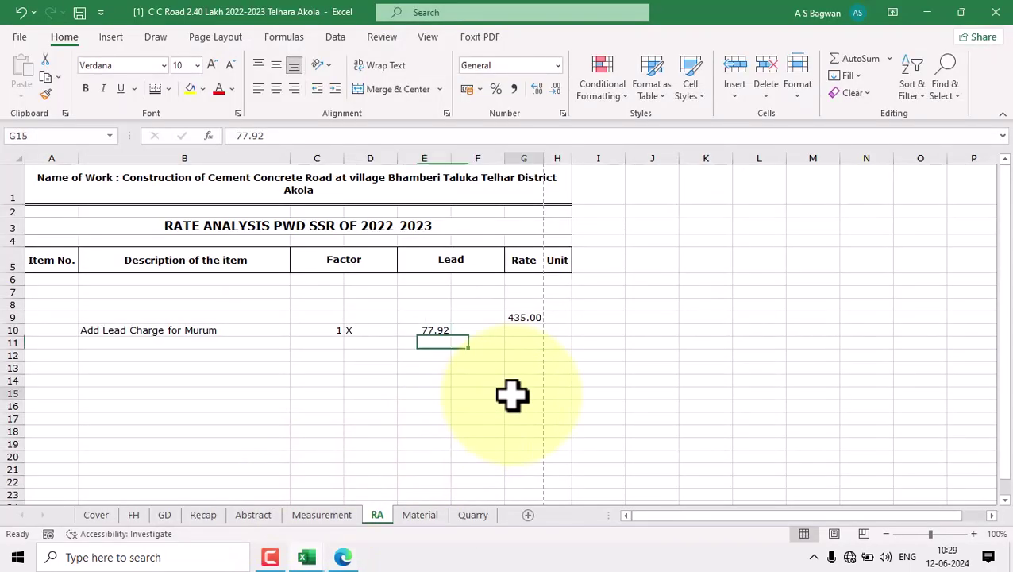
left_click(518, 394)
left_click(423, 331)
double_click(423, 331)
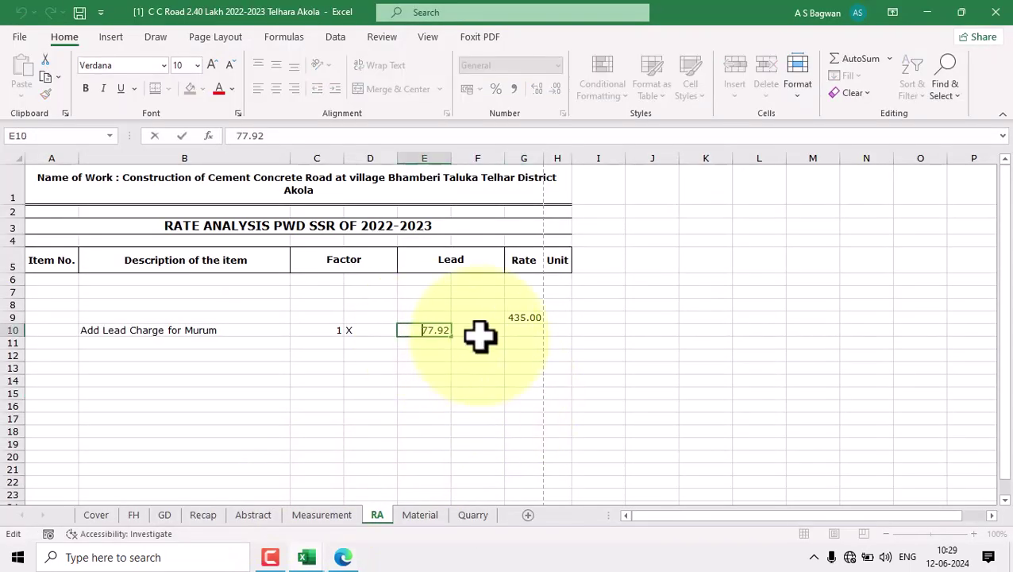
left_click(481, 334)
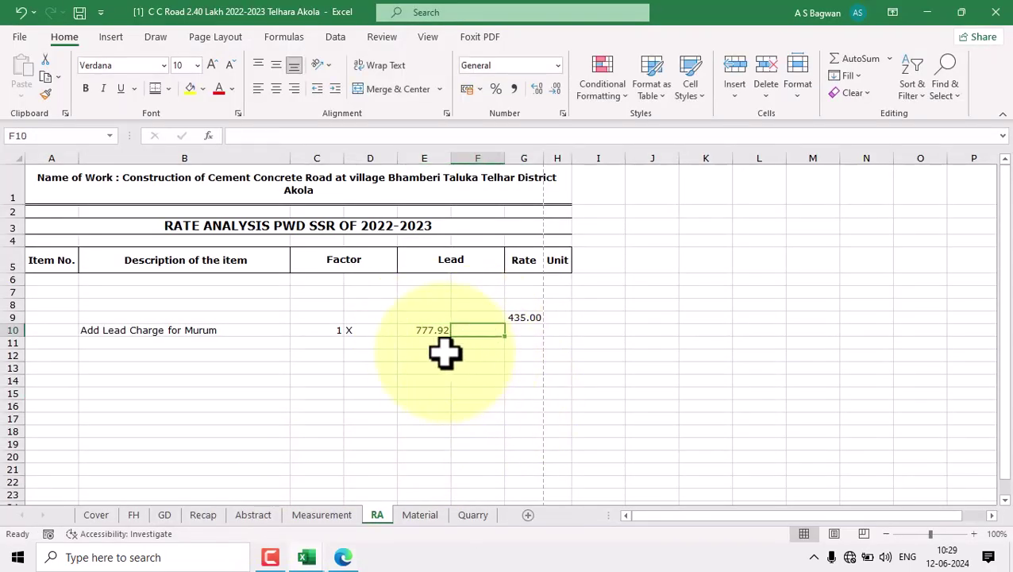
Enter an equals sign as text in F10, after the murum lead value.
left_click(367, 333)
left_click(479, 332)
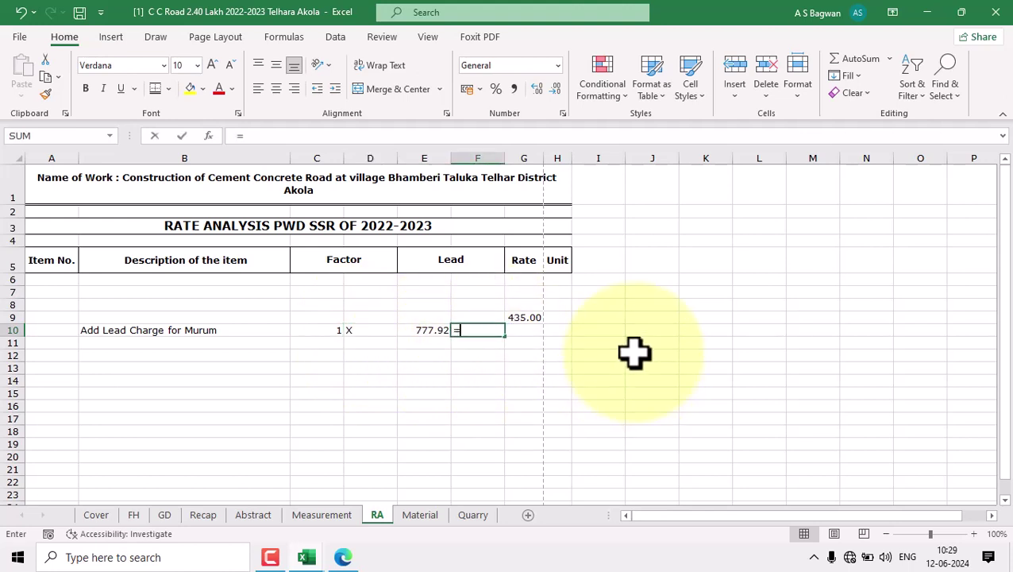
type("=")
key("Tab")
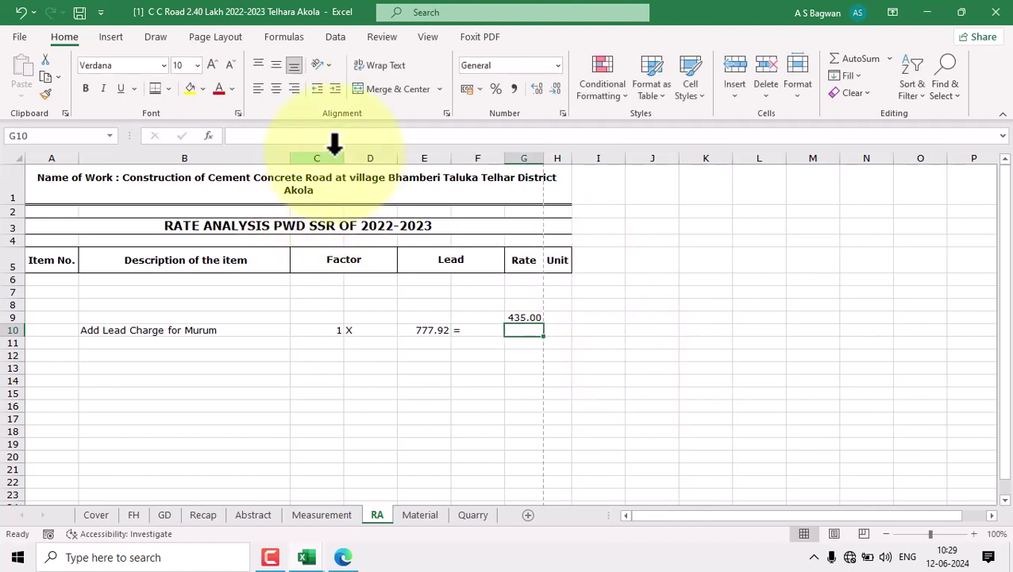
AutoFit the widths of columns C through M to their contents.
left_click_drag(333, 143, 543, 244)
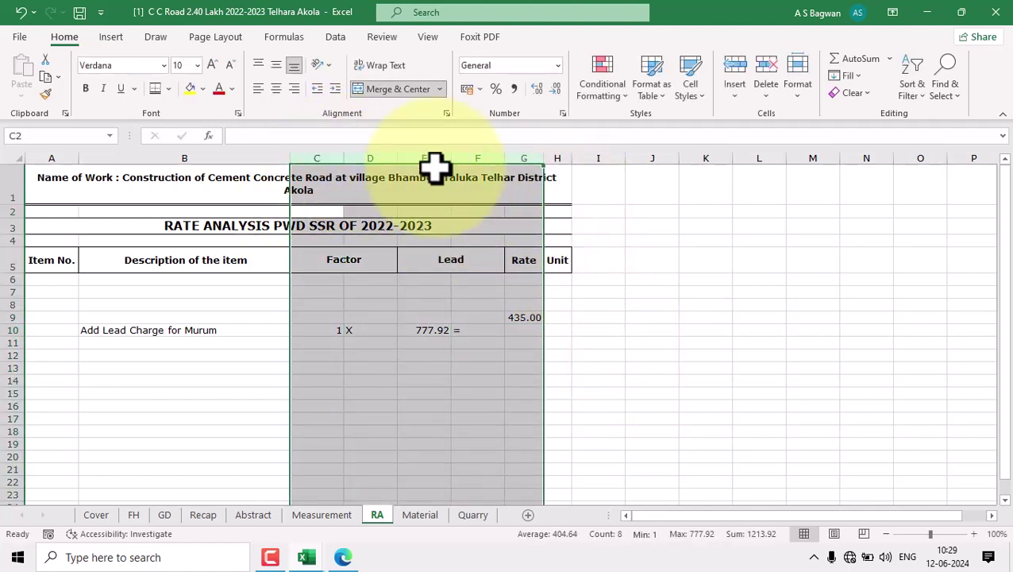
left_click_drag(334, 158, 826, 316)
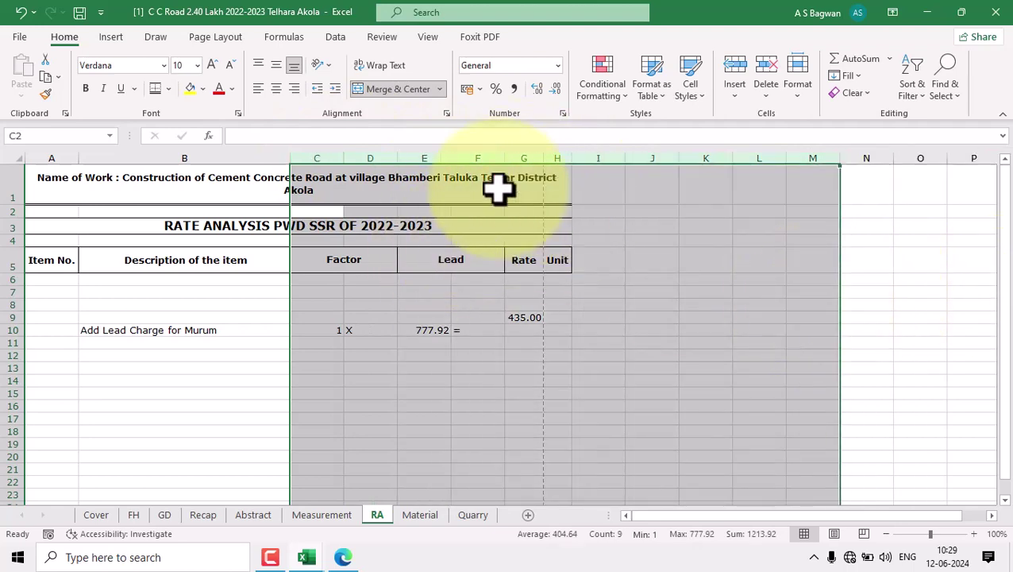
double_click(451, 158)
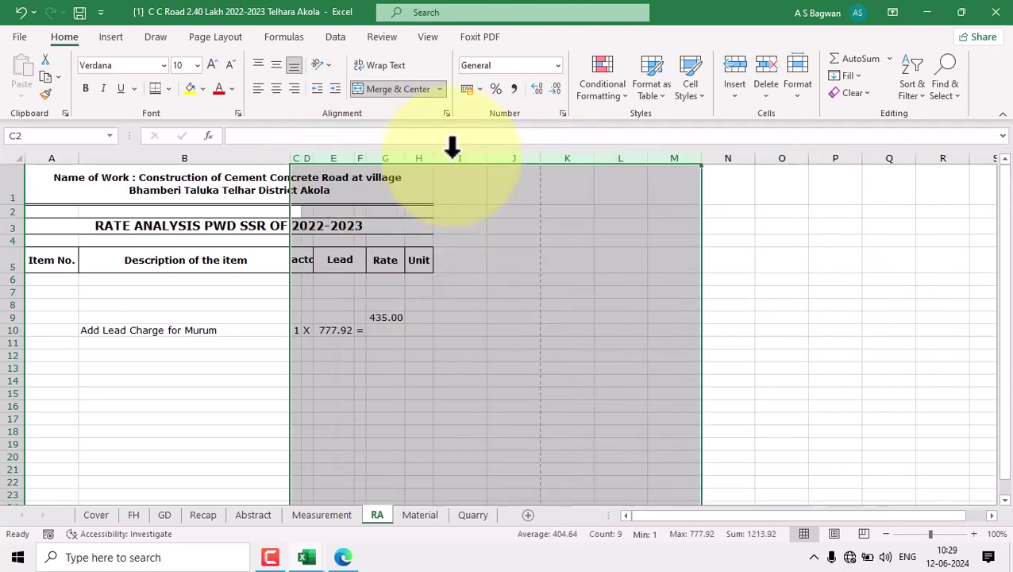
left_click(574, 299)
Widen the item description column B until columns A to H fill the printed page width.
left_click(294, 331)
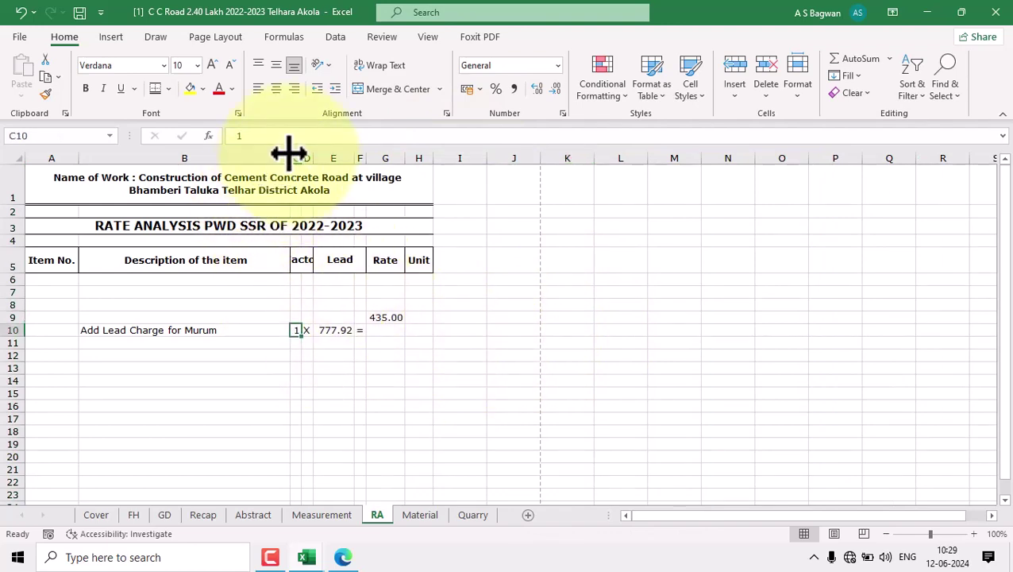
left_click_drag(289, 152, 366, 179)
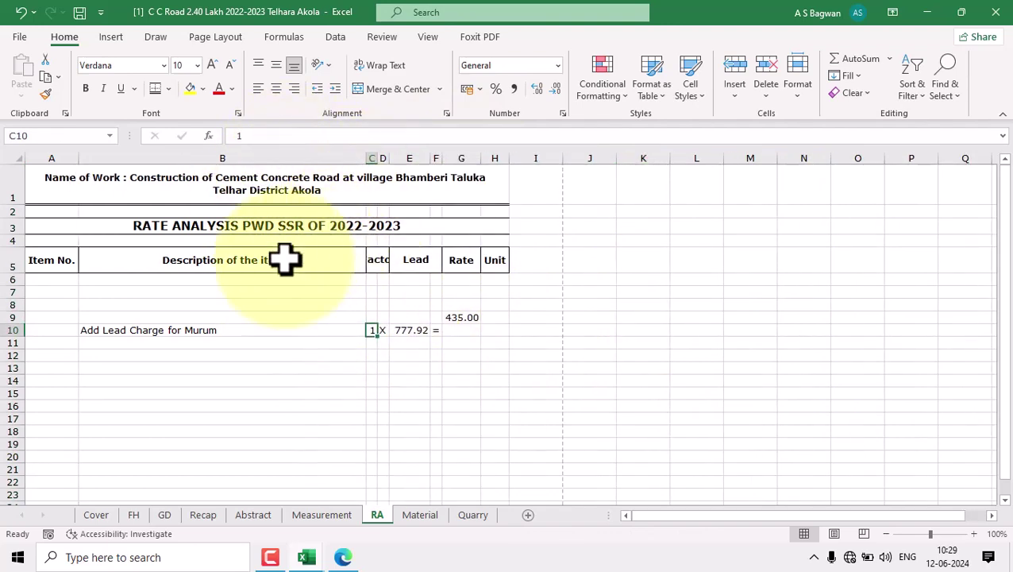
left_click(180, 318)
left_click(232, 263)
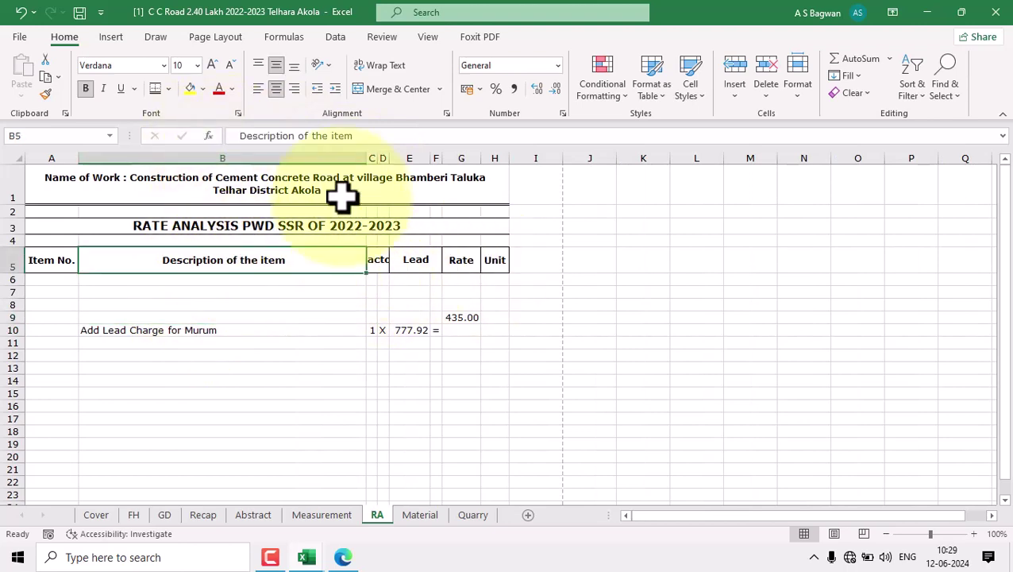
left_click_drag(367, 158, 394, 173)
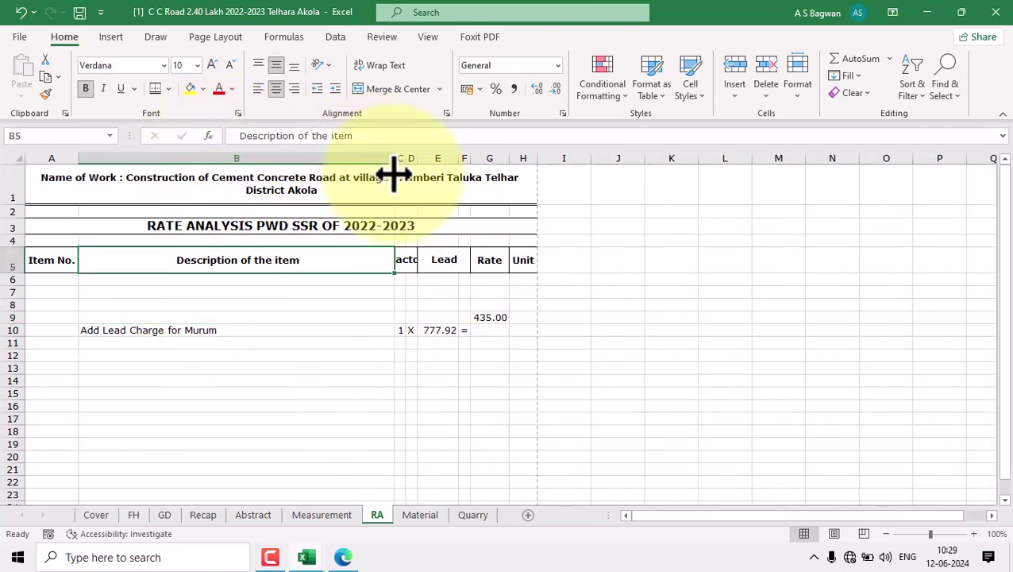
Make the murum rate in G9 bold and AutoFit column G to its contents.
left_click(490, 318)
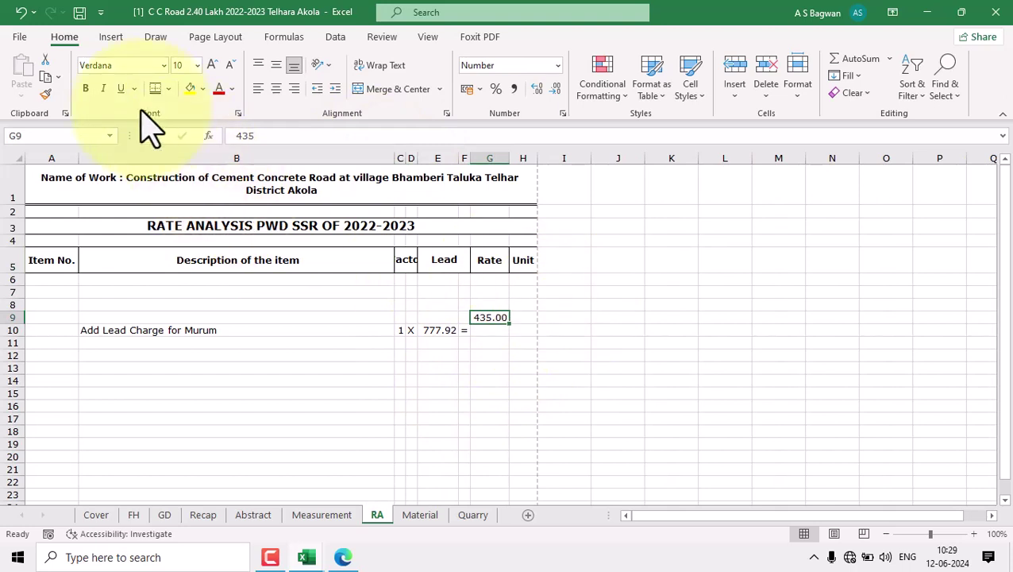
left_click(85, 88)
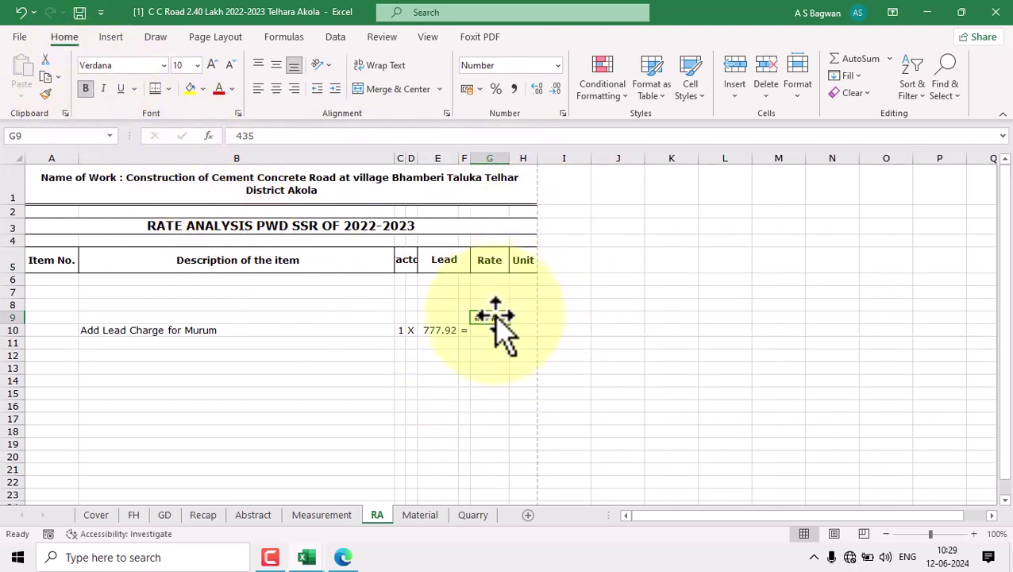
double_click(513, 158)
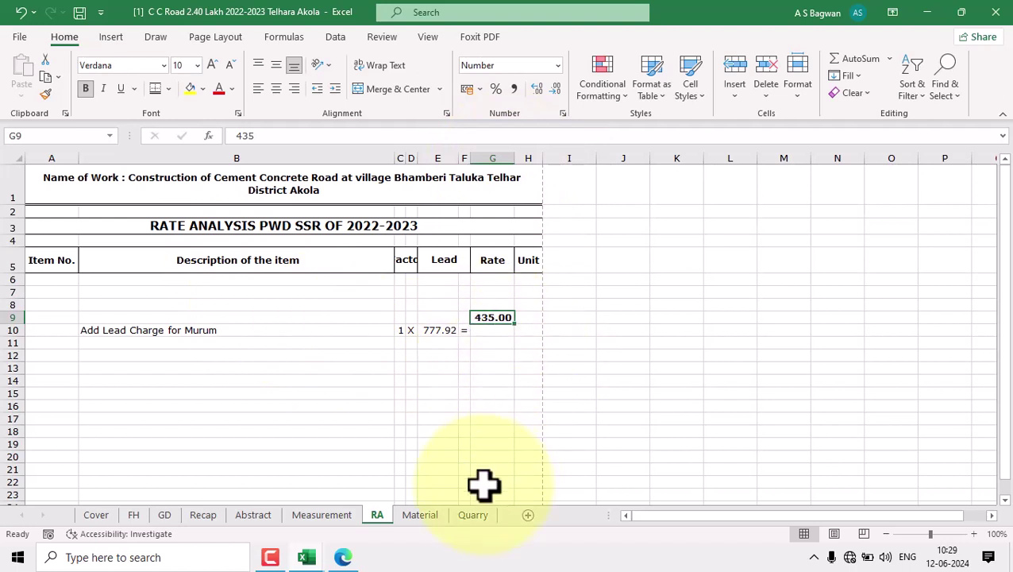
Show the murum factor in C10 with five decimals and narrow column B so columns A to H fit the printed page width.
left_click(400, 330)
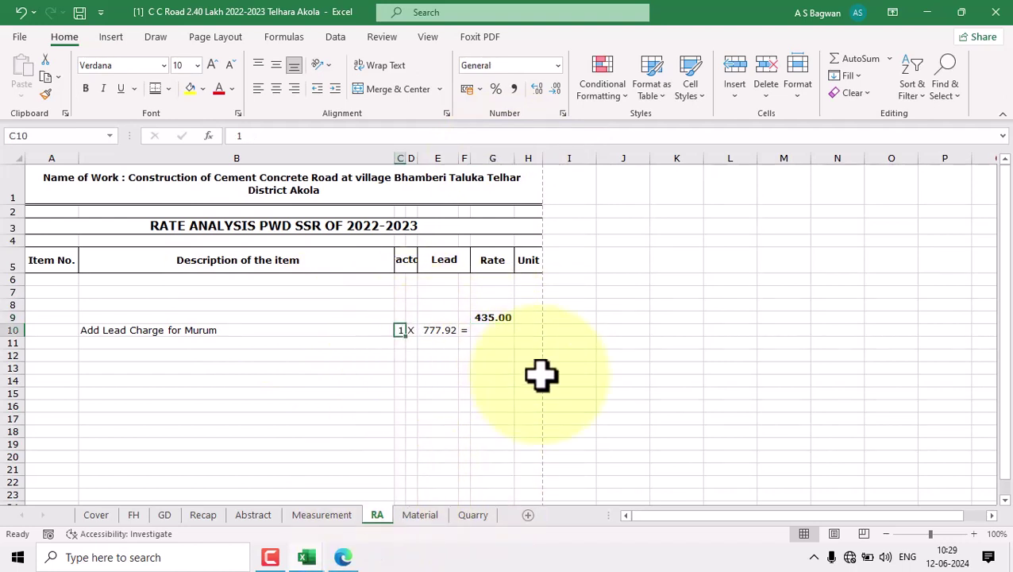
left_click(540, 87)
left_click(540, 87)
left_click(540, 87)
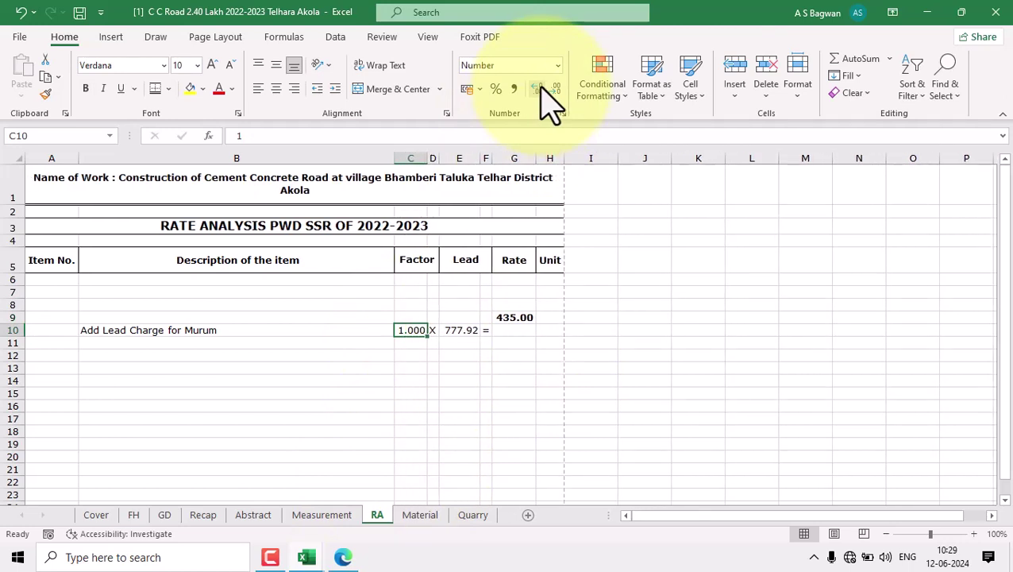
left_click(540, 88)
left_click(540, 88)
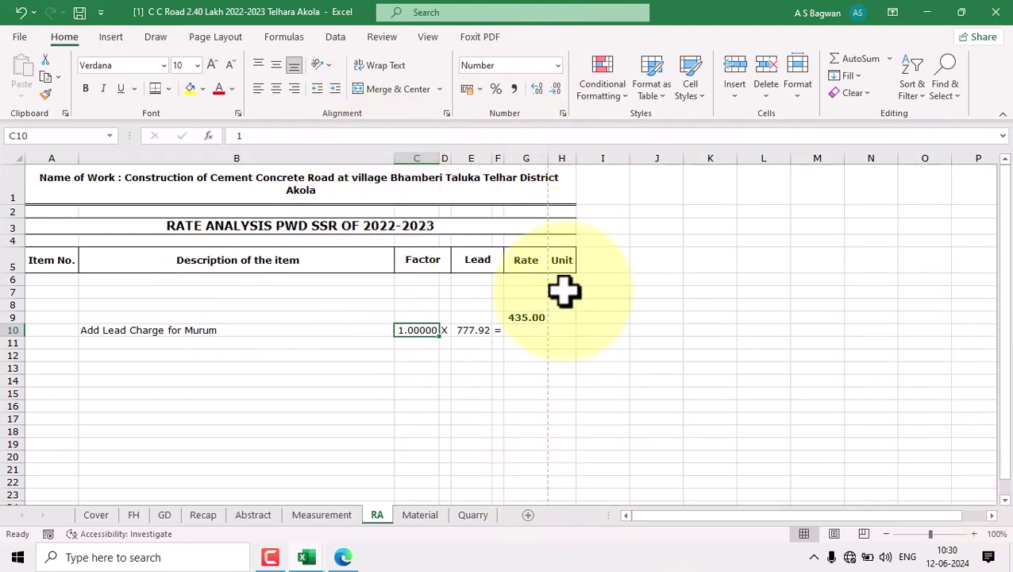
left_click(426, 357)
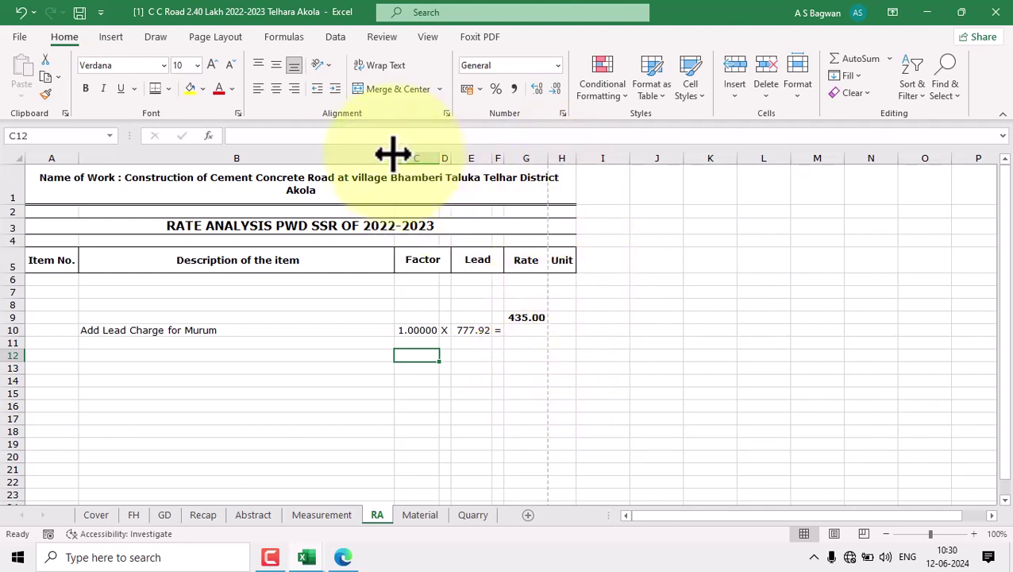
left_click_drag(393, 156, 381, 156)
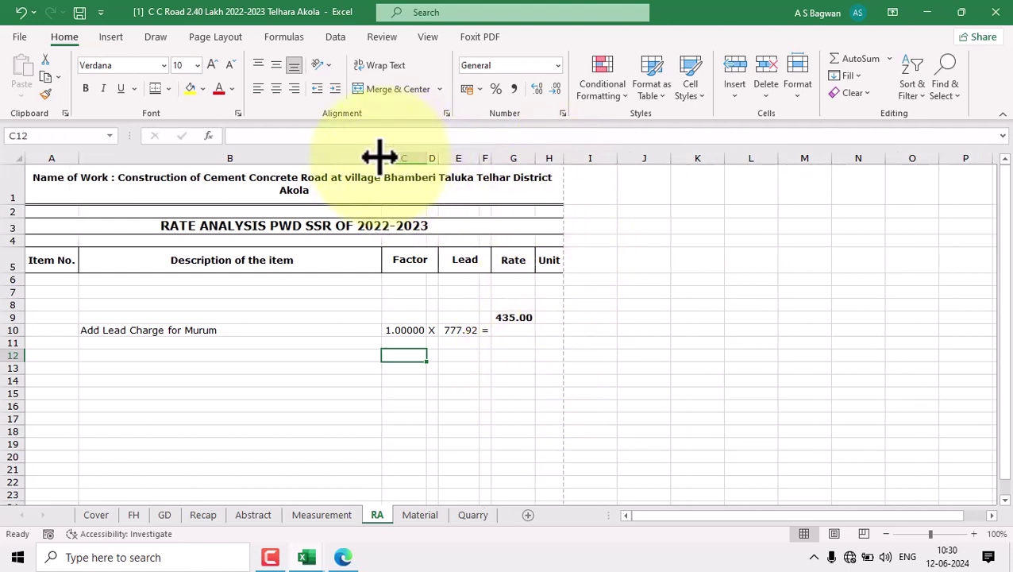
Calculate the murum lead charge in G10 with the formula =C10*E10.
left_click(511, 333)
type("=")
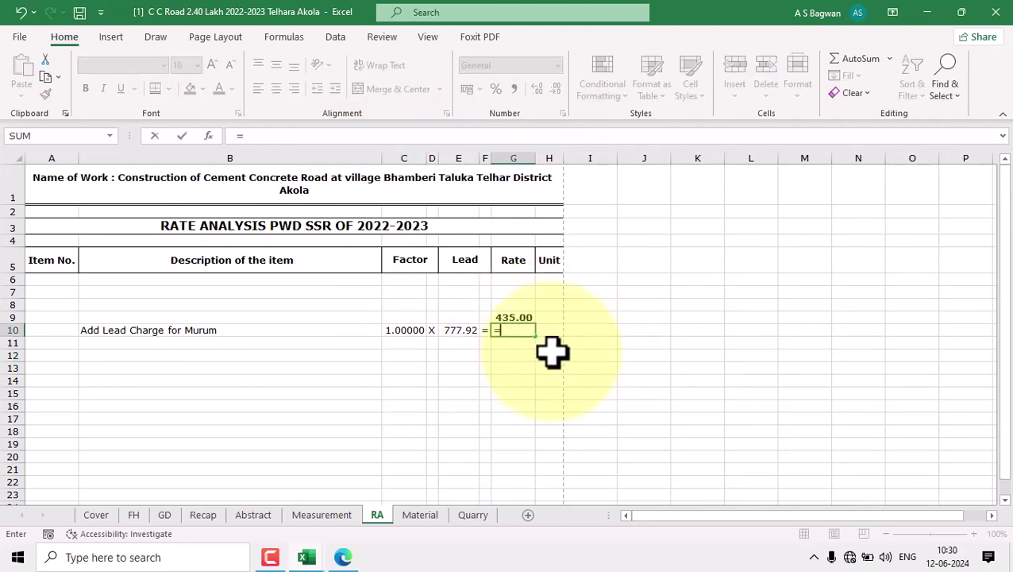
left_click(398, 329)
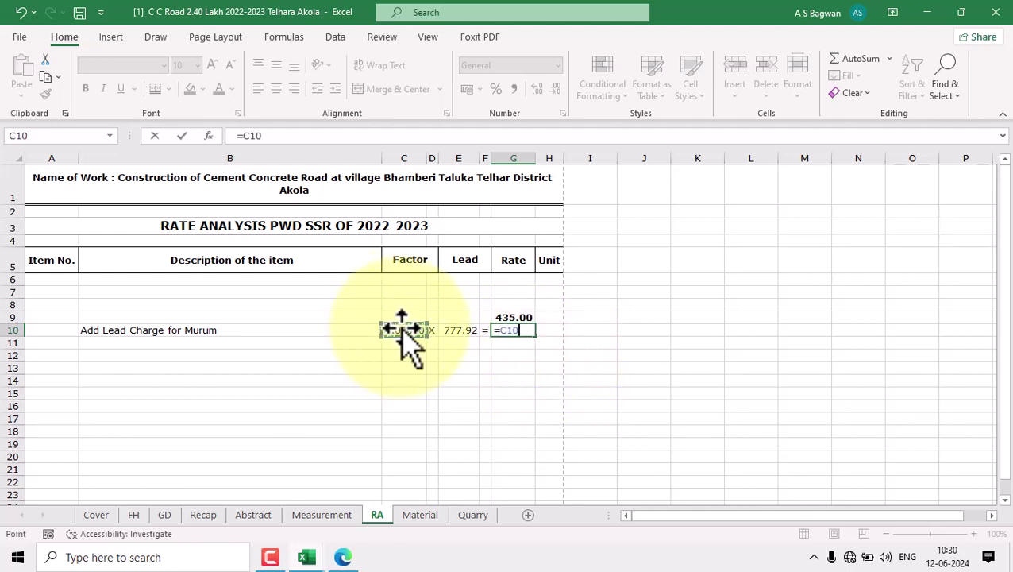
type("*")
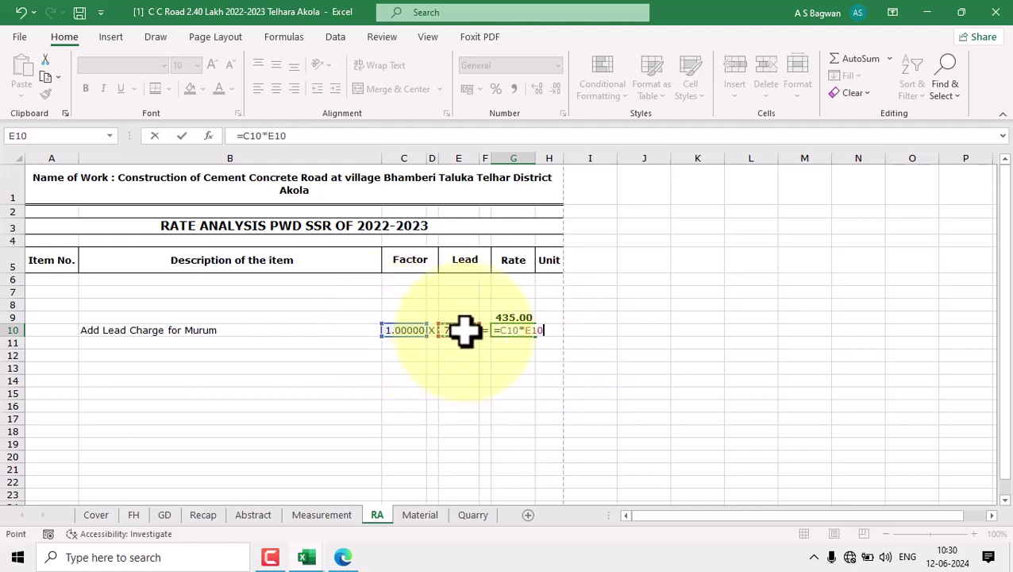
key("Return")
Total the rates in G12 with AutoSum, using =SUM(G9:G11).
left_click(506, 356)
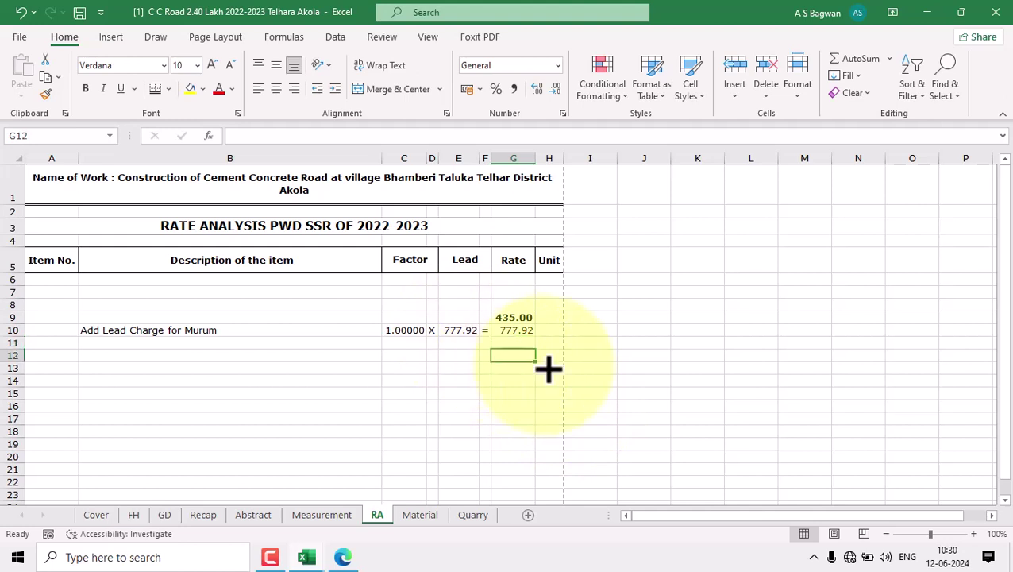
left_click(522, 357)
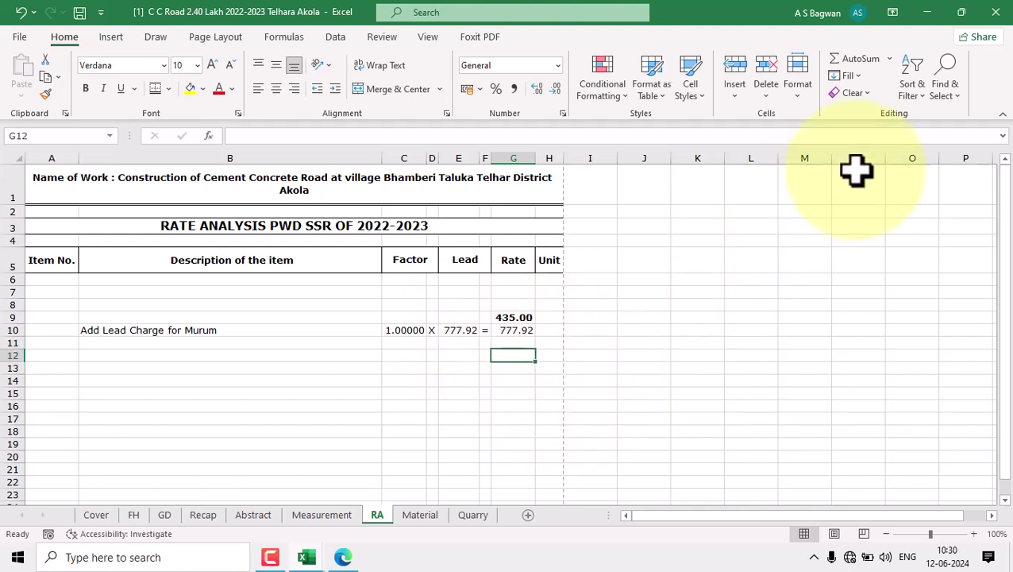
left_click(867, 62)
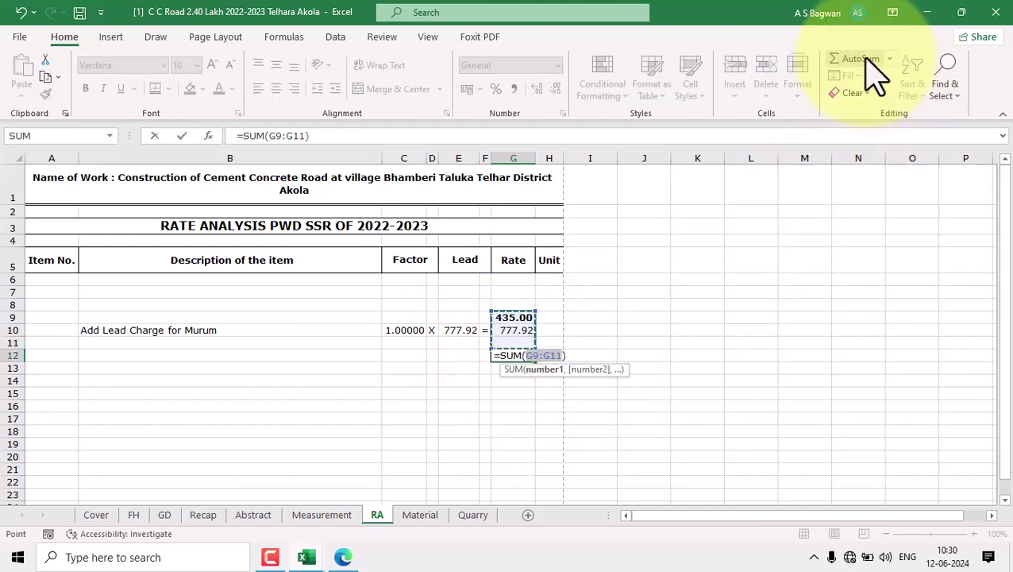
key("Return")
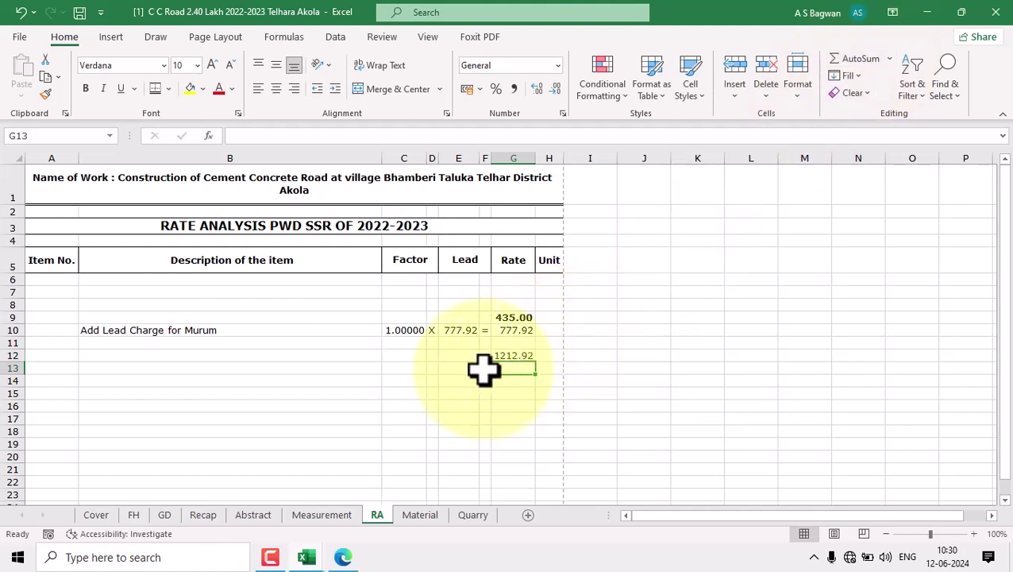
Make the total in G12 bold, AutoFit column G, and narrow column B to keep the table within the page width.
left_click(514, 354)
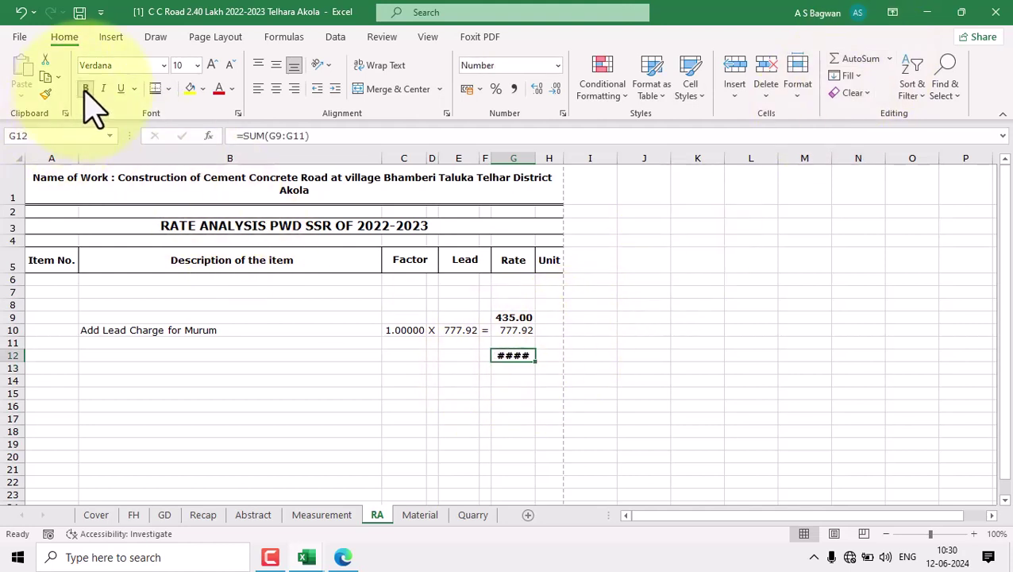
double_click(535, 157)
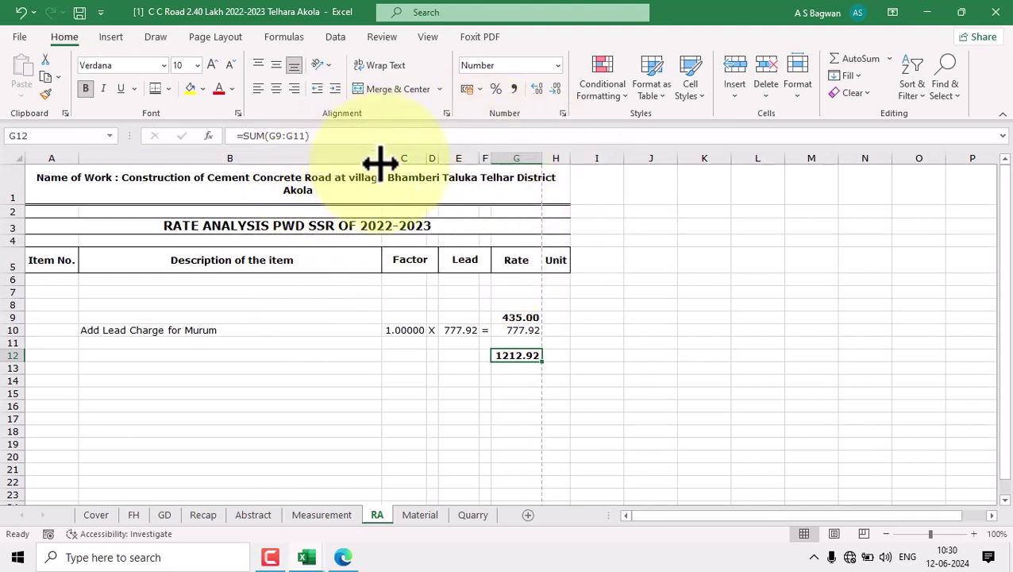
left_click_drag(381, 162, 370, 163)
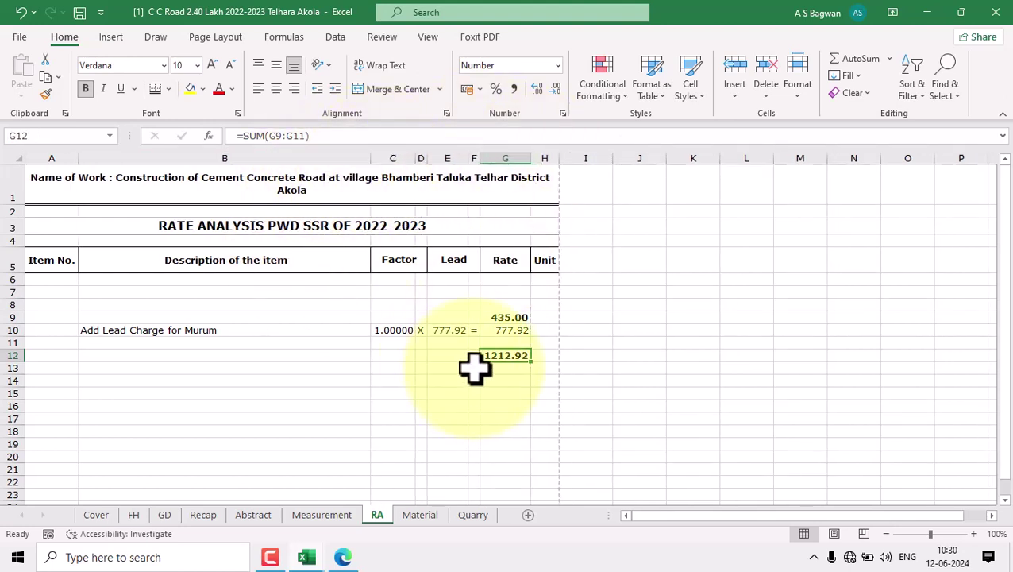
Enter the unit "Cu M" in H12 beside the total.
left_click(545, 343)
left_click(545, 358)
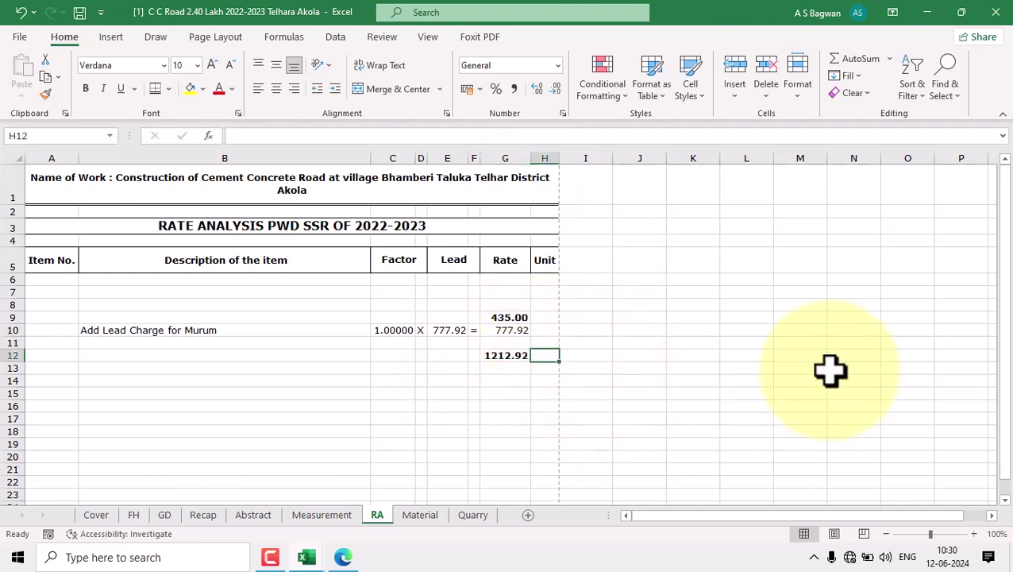
type("Cu M")
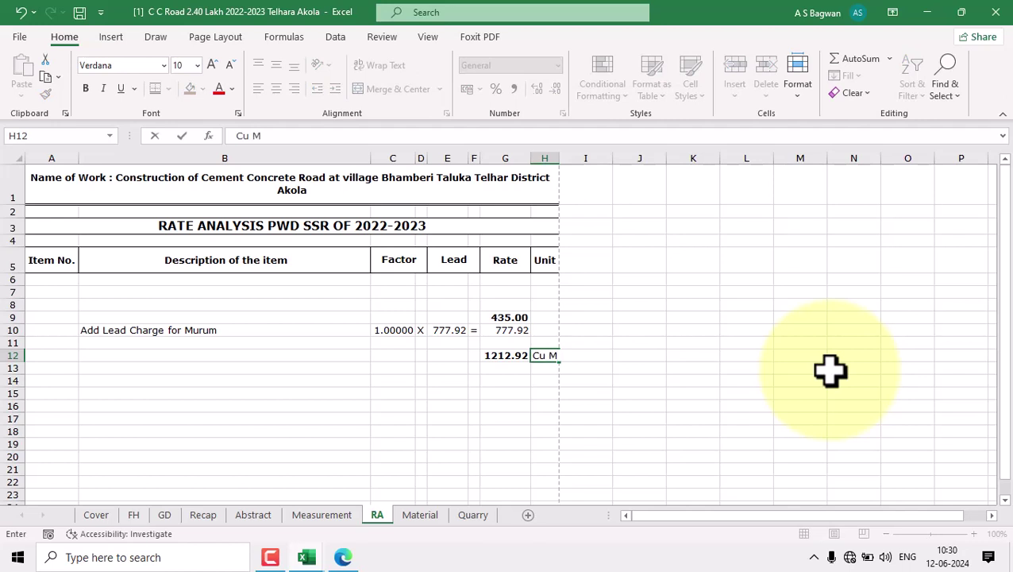
key("Tab")
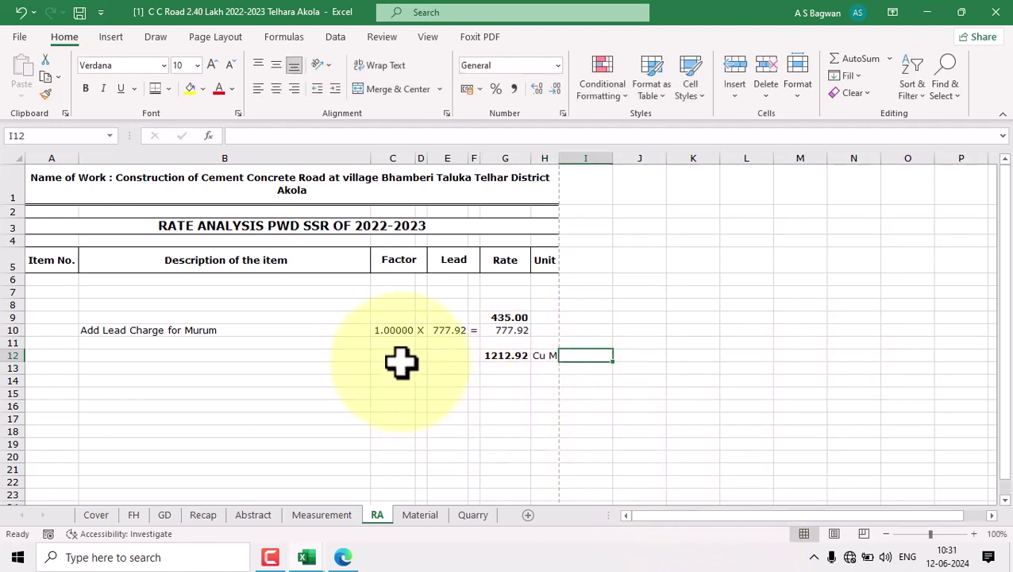
Apply a top and double bottom border to the total row cells C12:G12.
left_click_drag(397, 357, 525, 355)
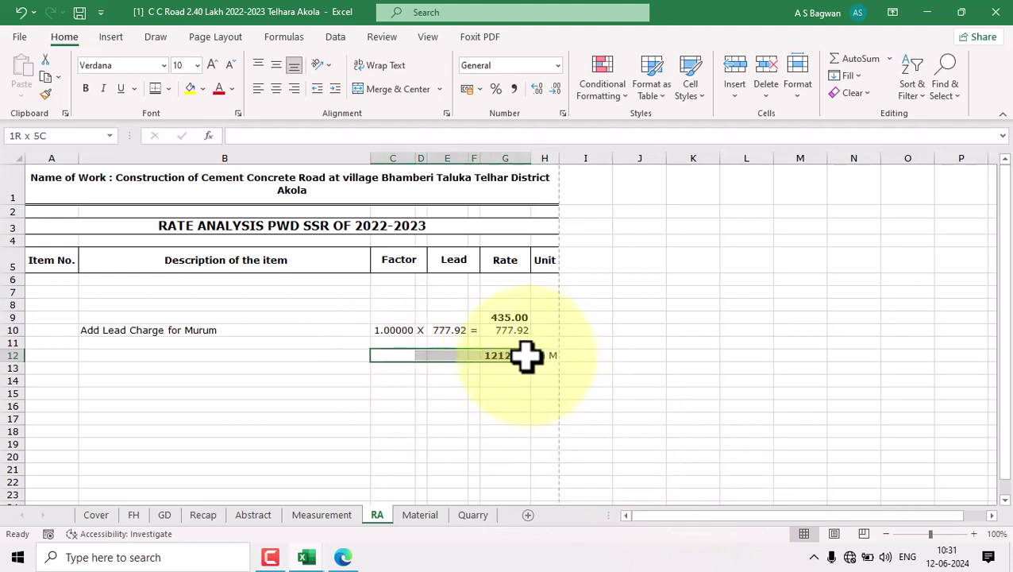
left_click(155, 88)
left_click(585, 330)
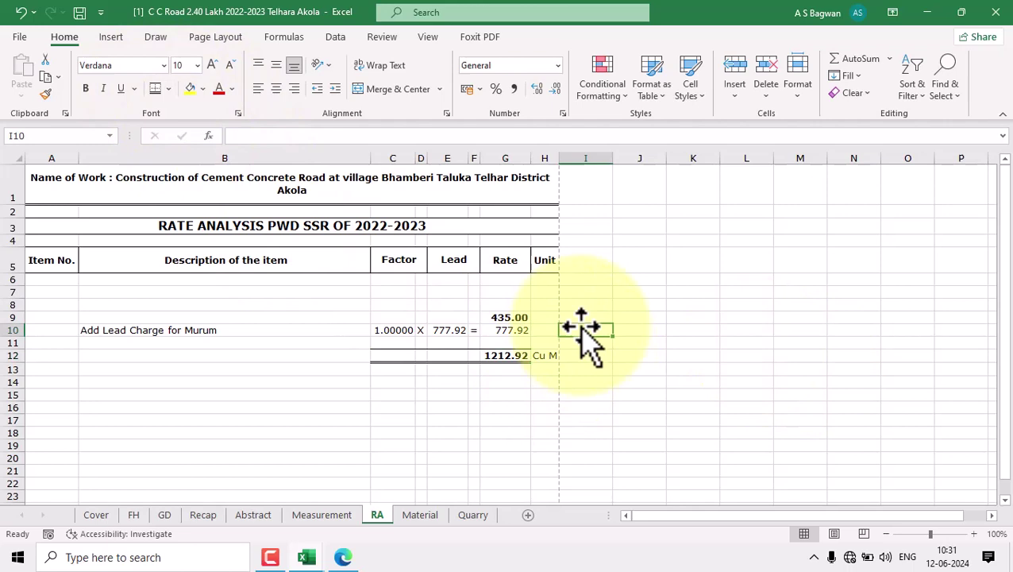
Enter the label "Total Rate" in C12.
left_click(397, 356)
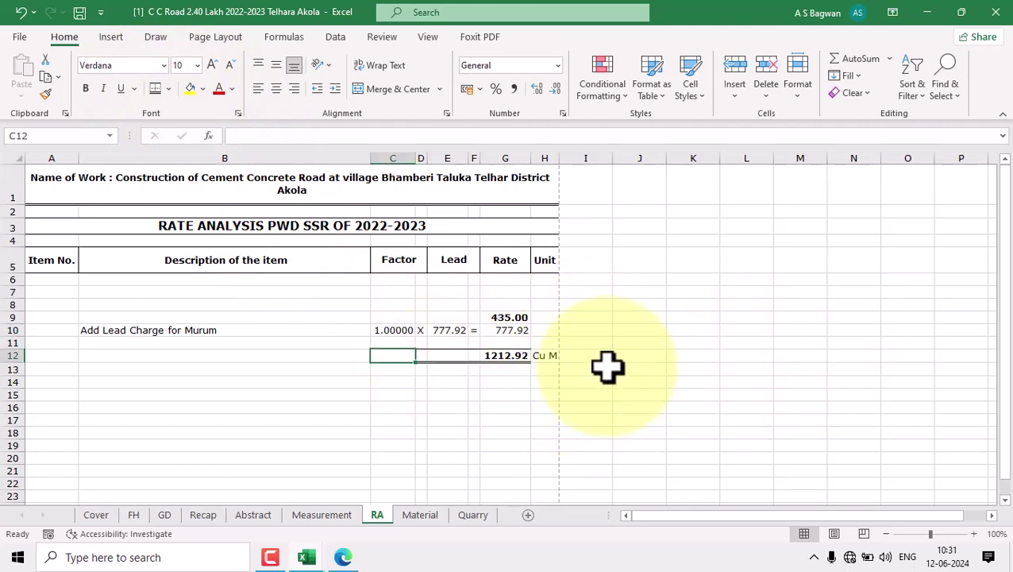
type("T")
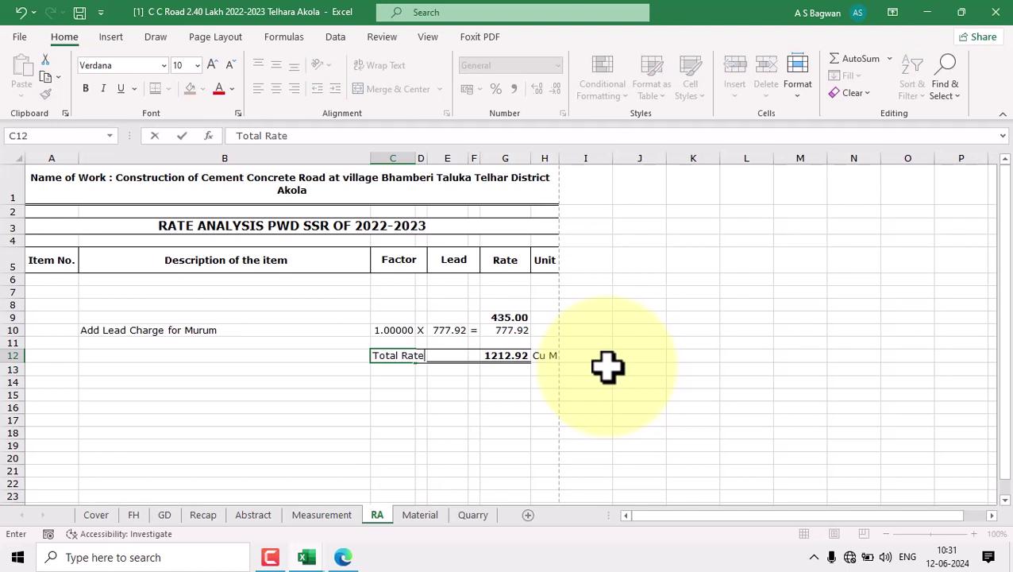
type("otal Rate")
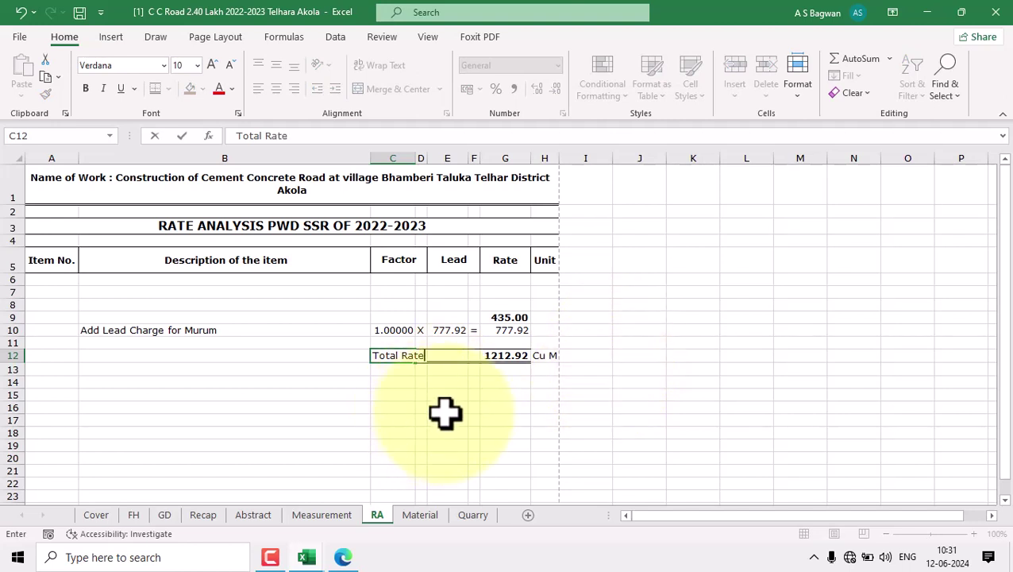
left_click(443, 409)
left_click(400, 355)
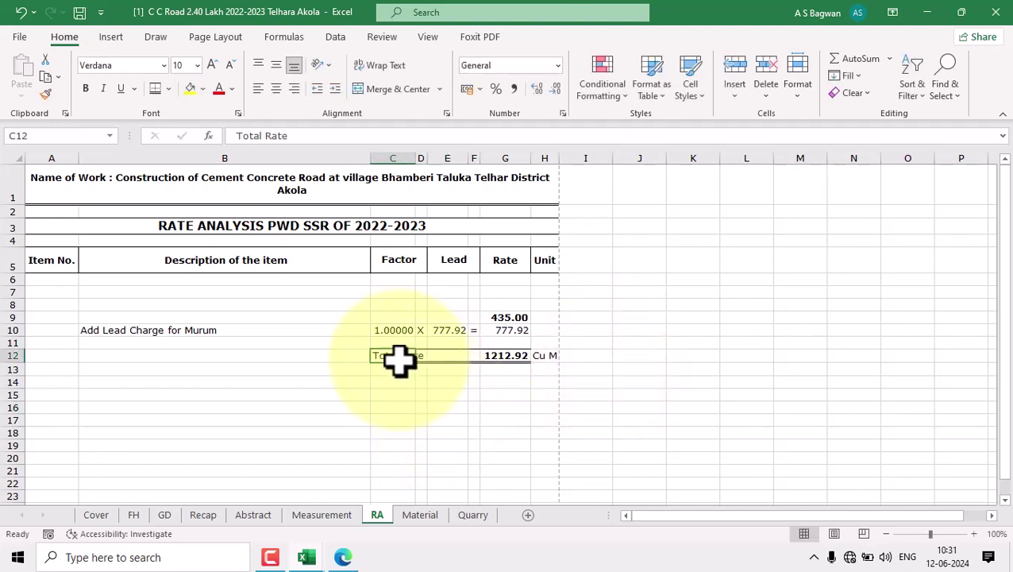
Merge C12:F12 and format the "Total Rate" label with wrapped text, bold and left alignment.
left_click(393, 406)
left_click_drag(389, 359, 475, 358)
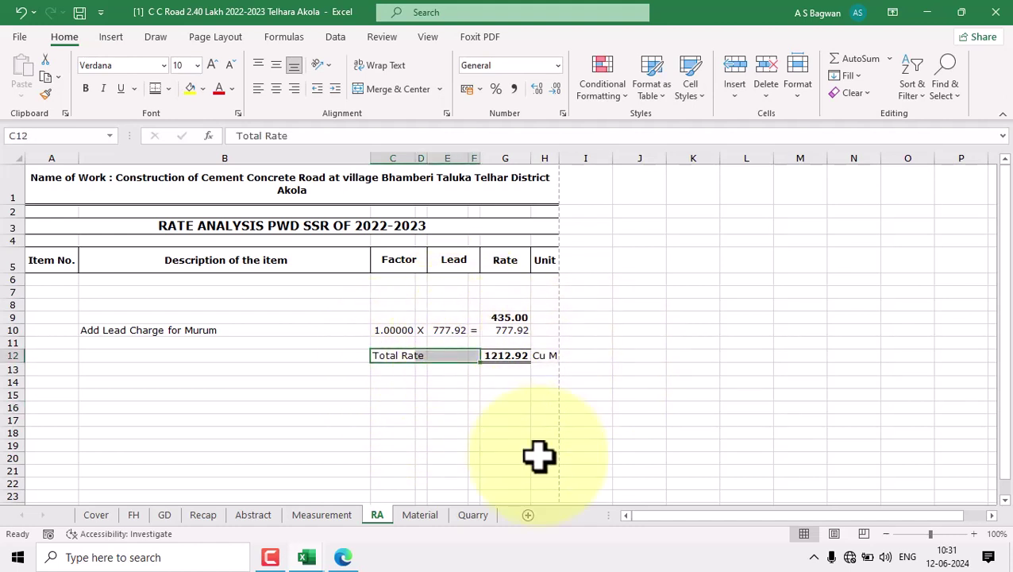
left_click(394, 91)
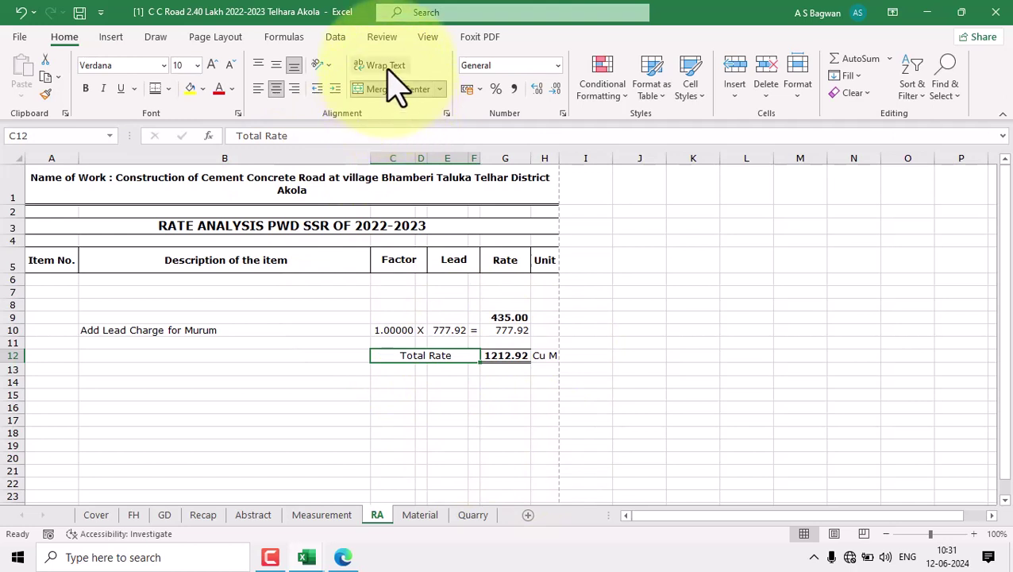
left_click(383, 66)
left_click(86, 88)
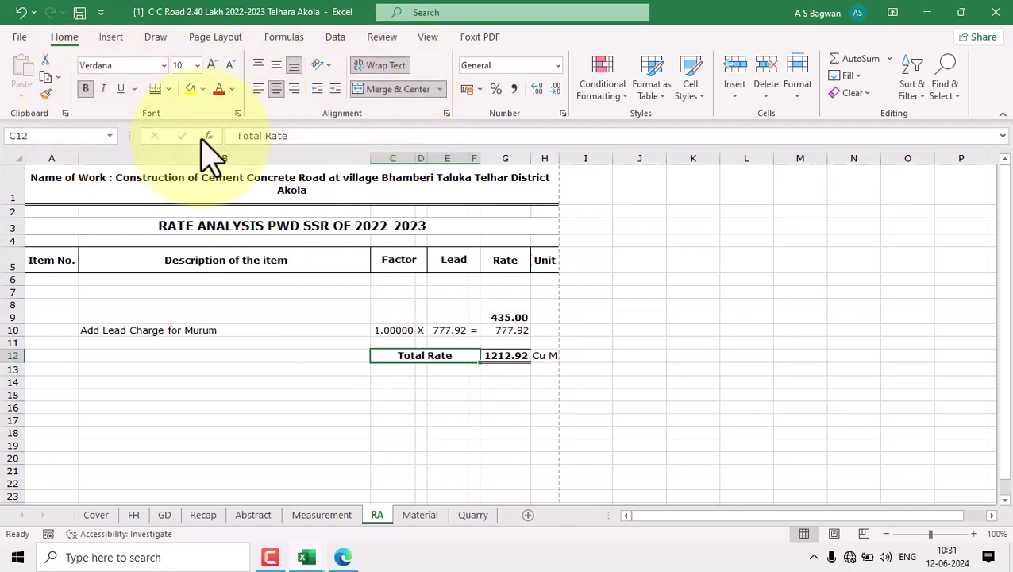
left_click(258, 88)
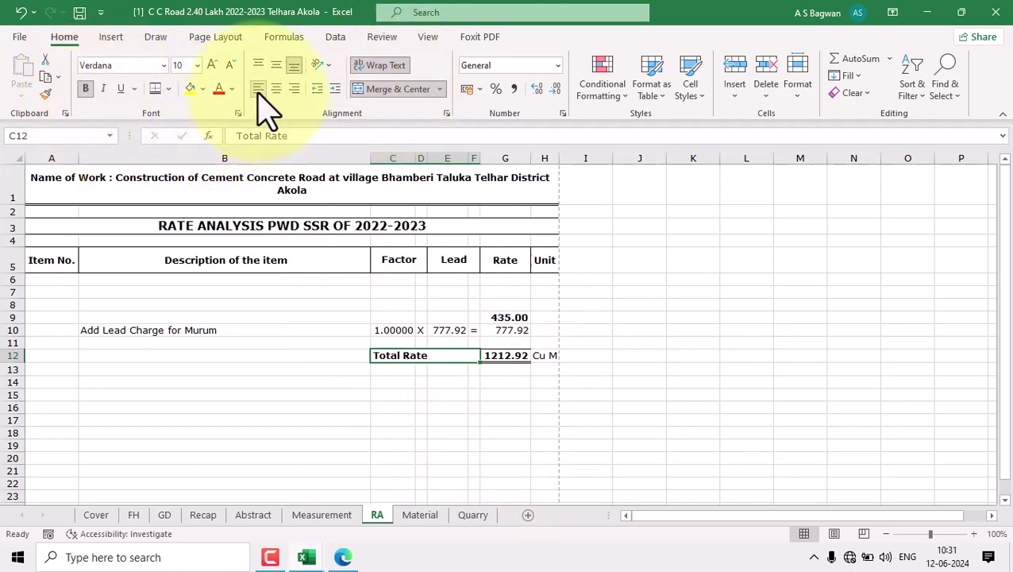
Make the unit in H12 bold and widen column H slightly so the text fits.
left_click(656, 357)
left_click(545, 355)
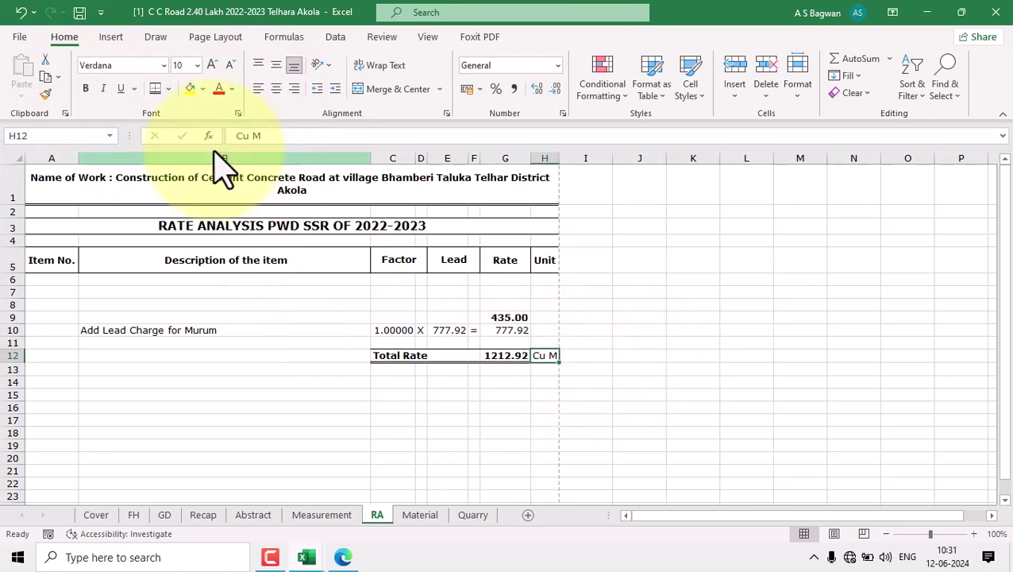
left_click(86, 89)
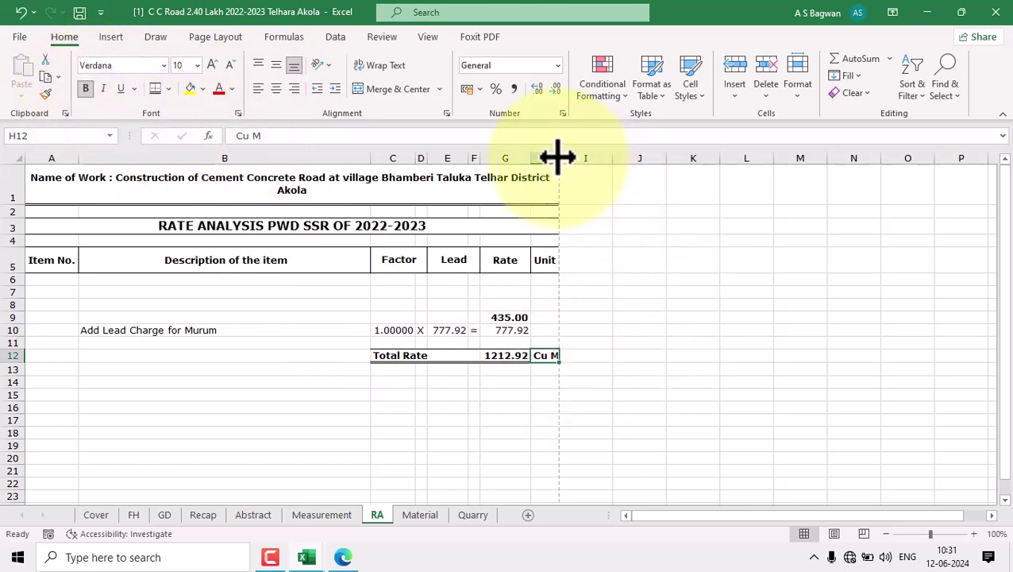
left_click_drag(558, 157, 564, 158)
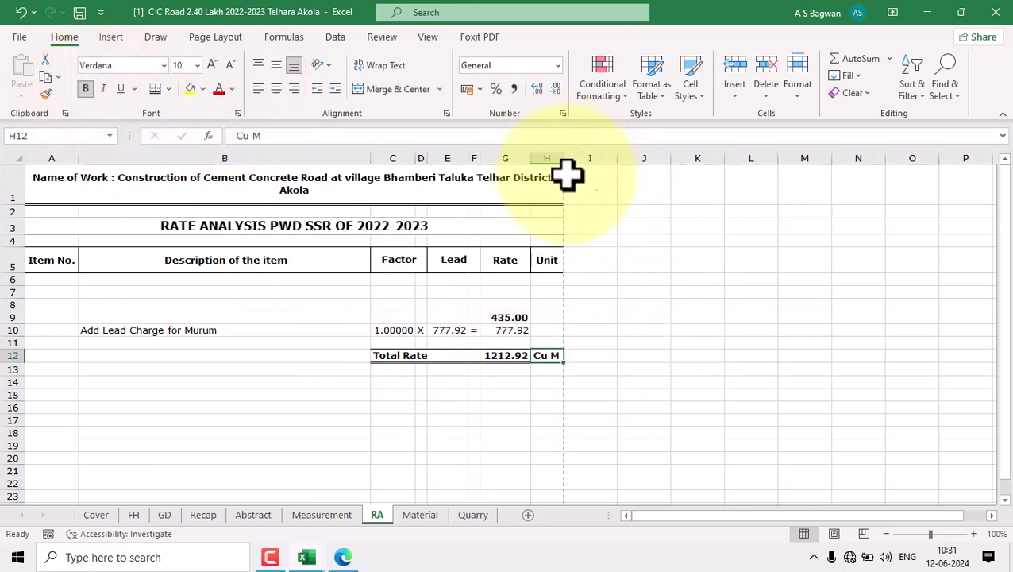
Compare the murum item's total rate with the rate analysis page of the scanned PDF in Edge, returning to Excel.
left_click(350, 557)
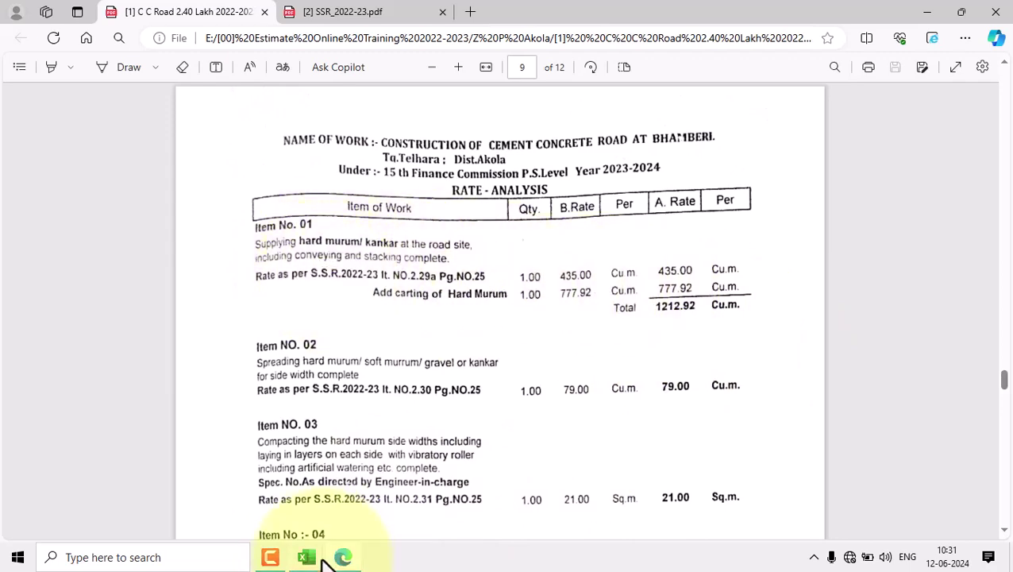
mouse_move(309, 560)
left_click(238, 488)
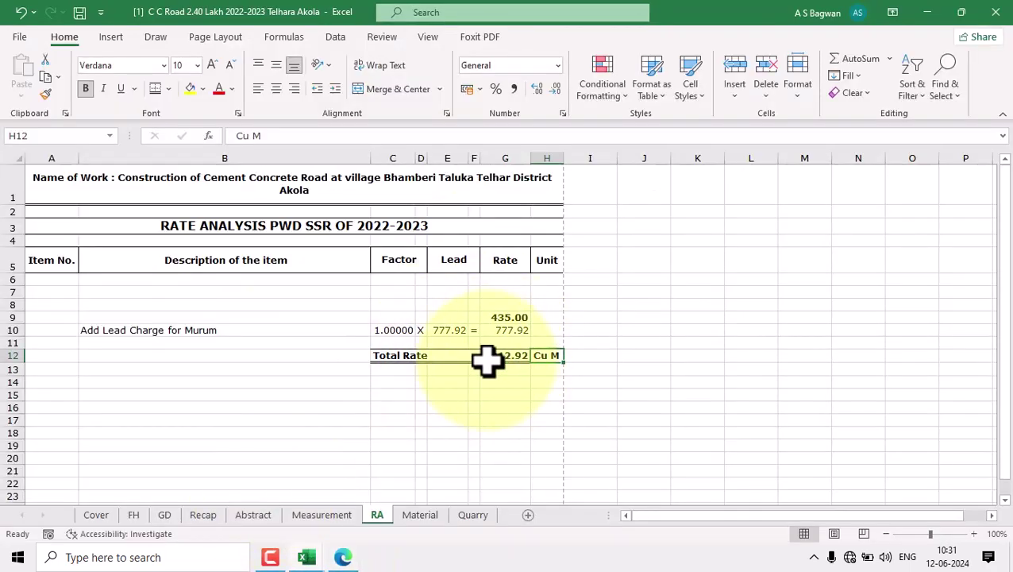
Select description cell B7 and consult the wording of Item No. 01 in the scanned PDF in Edge.
left_click(147, 292)
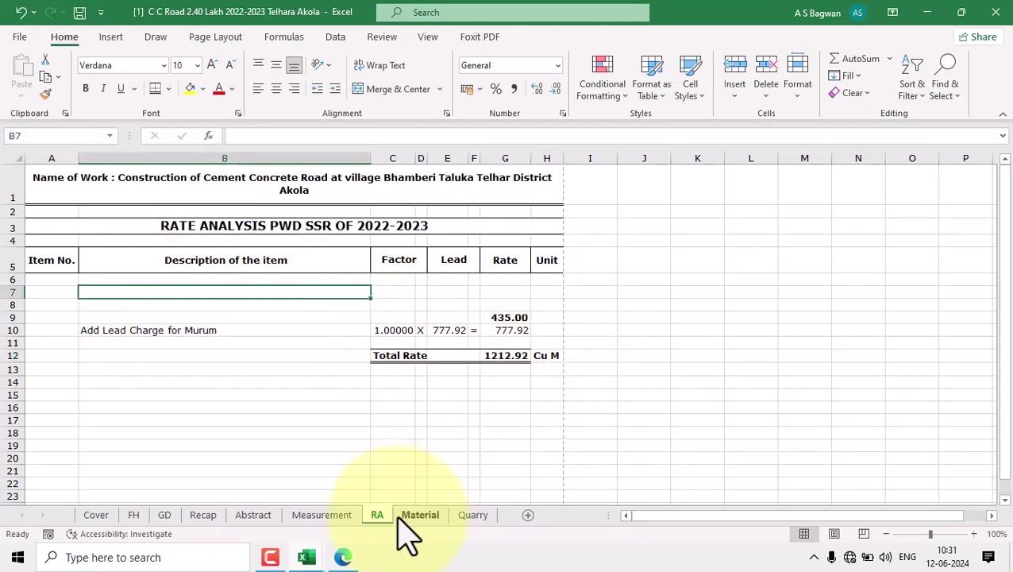
left_click(341, 556)
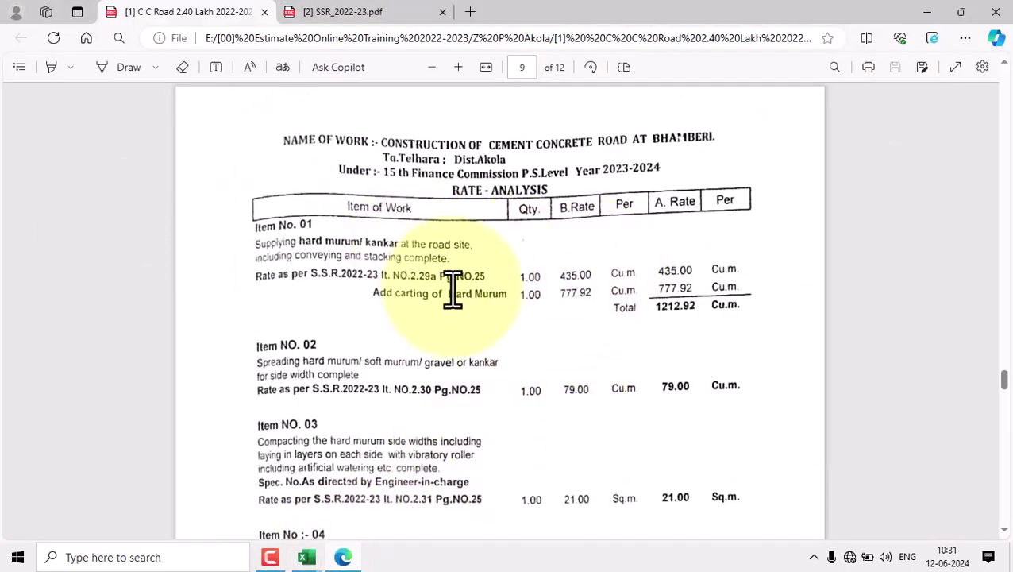